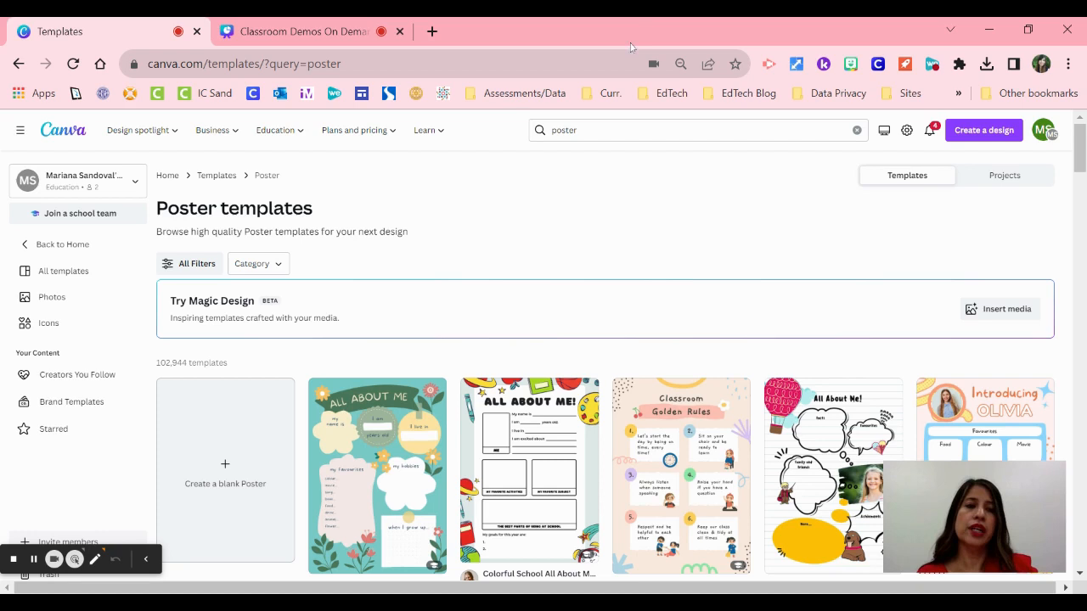
Browse the poster templates and search for "poster about me"
{"action": "left_click_drag", "start_coordinate": [1073, 157], "coordinate": [1078, 251]}
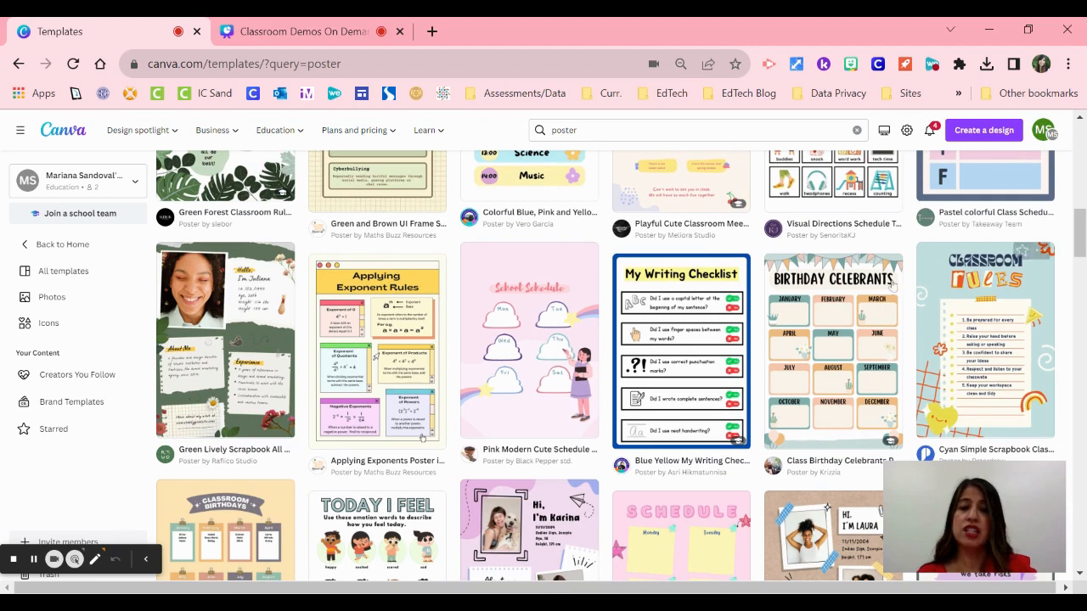
{"action": "left_click_drag", "start_coordinate": [1077, 222], "coordinate": [1075, 314]}
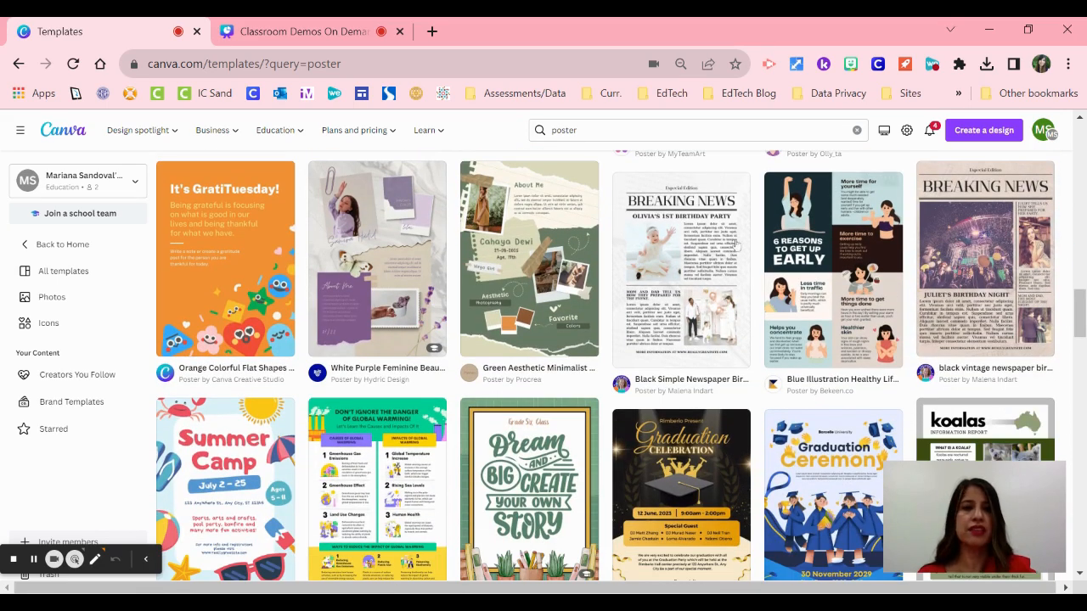
{"action": "mouse_move", "coordinate": [730, 253]}
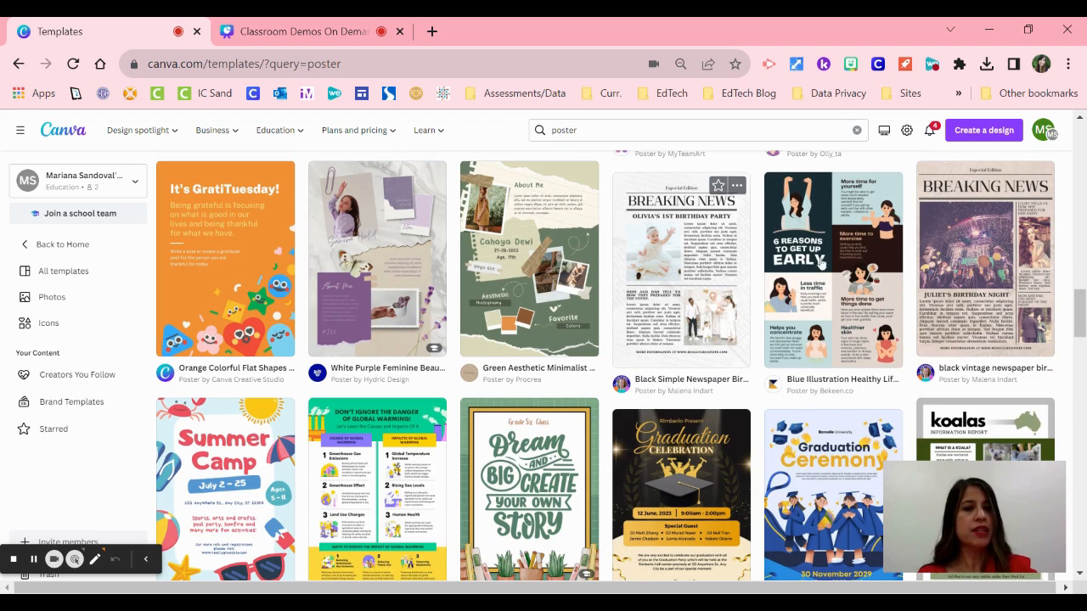
{"action": "left_click_drag", "start_coordinate": [1081, 320], "coordinate": [1079, 153]}
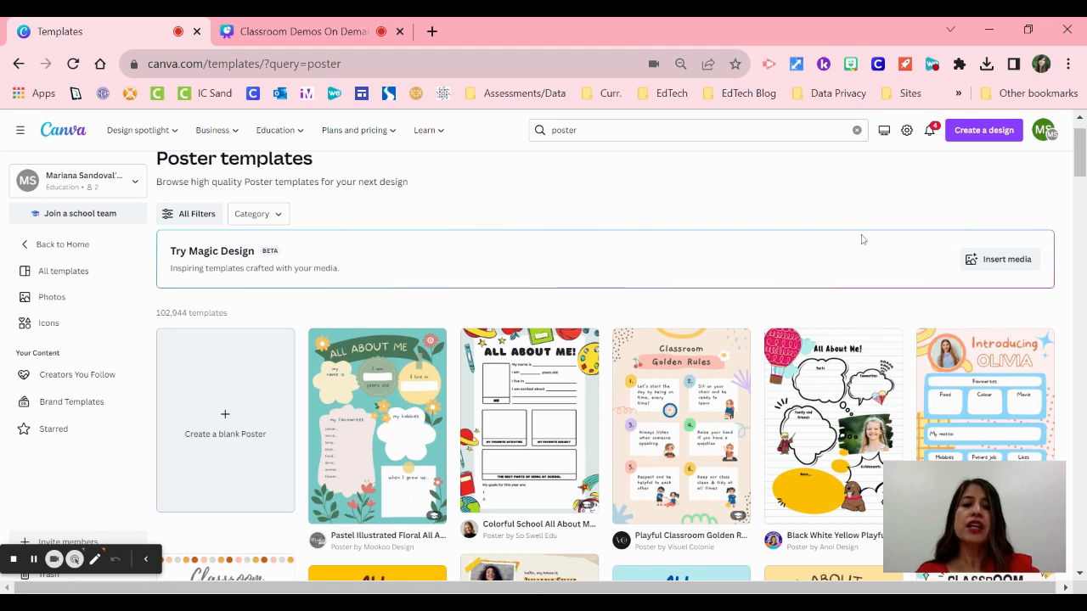
{"action": "mouse_move", "coordinate": [1081, 167]}
{"action": "left_mouse_down"}
{"action": "mouse_move", "coordinate": [1080, 199]}
{"action": "mouse_move", "coordinate": [1083, 153]}
{"action": "left_mouse_up"}
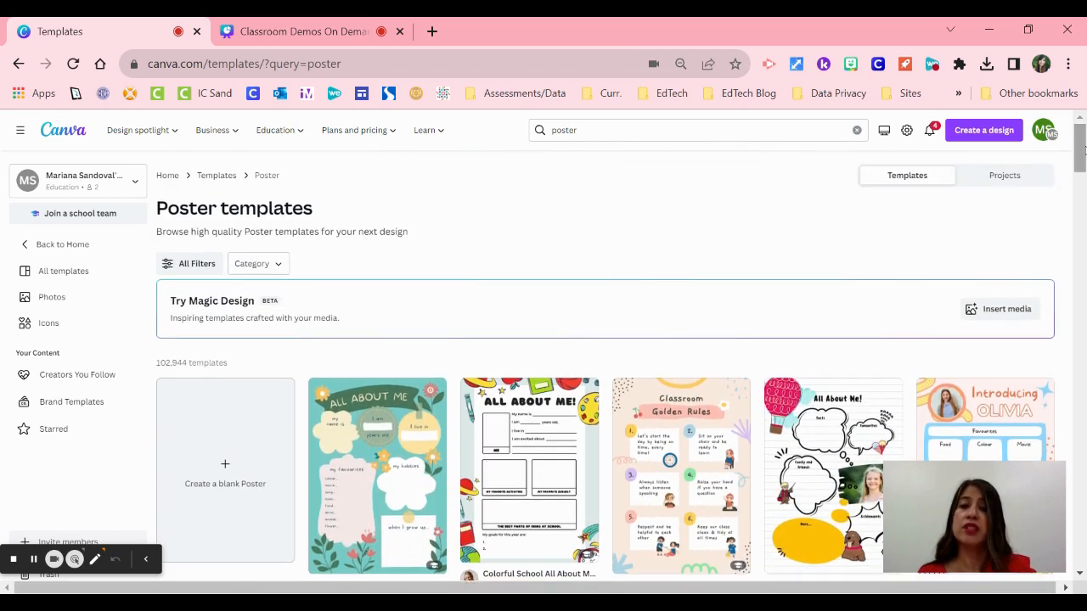
{"action": "left_click", "coordinate": [585, 132]}
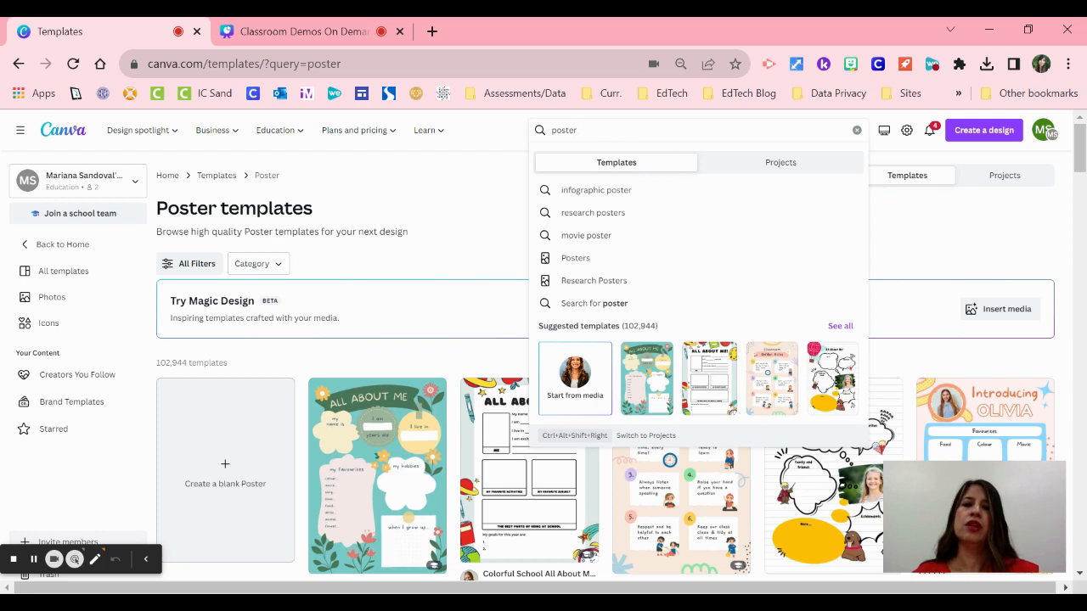
{"action": "type", "text": "about me"}
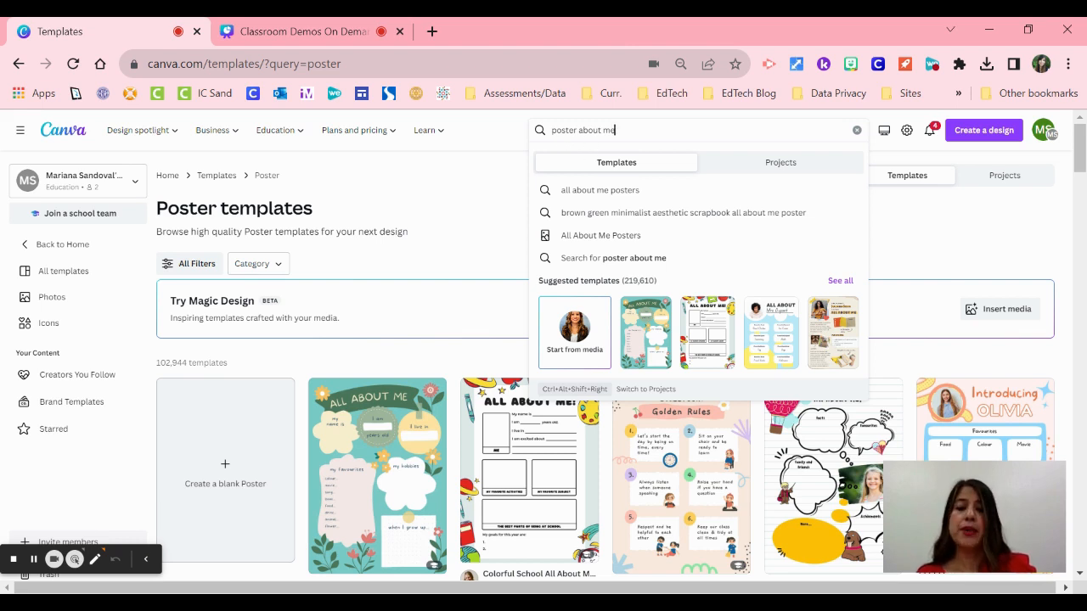
{"action": "key", "text": "Return"}
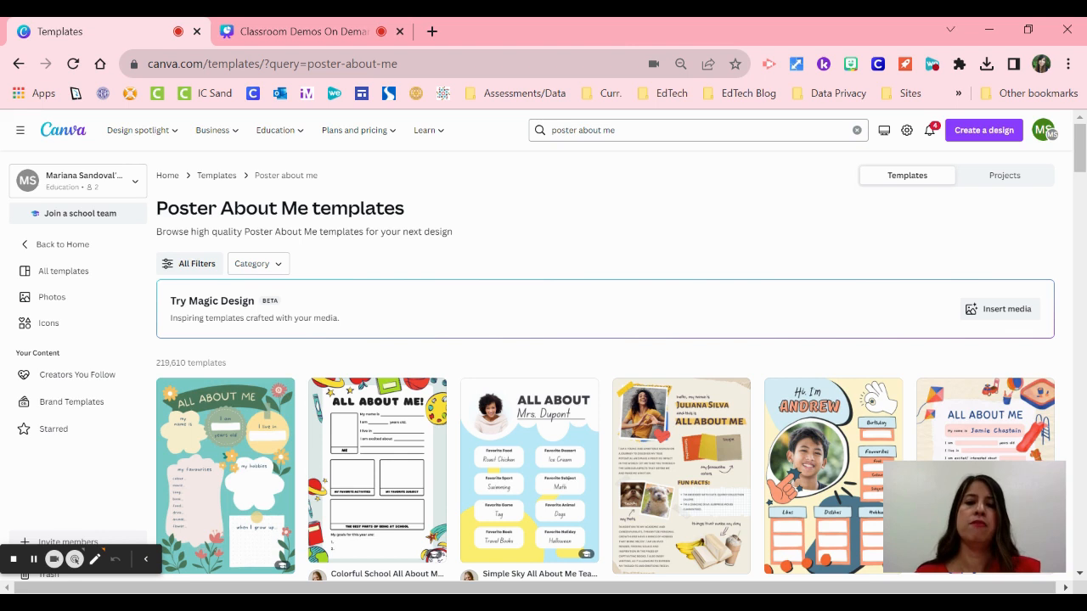
Pick the Light Pink All About Me Template from the search results and start customizing it
{"action": "left_click_drag", "start_coordinate": [1080, 157], "coordinate": [1082, 253]}
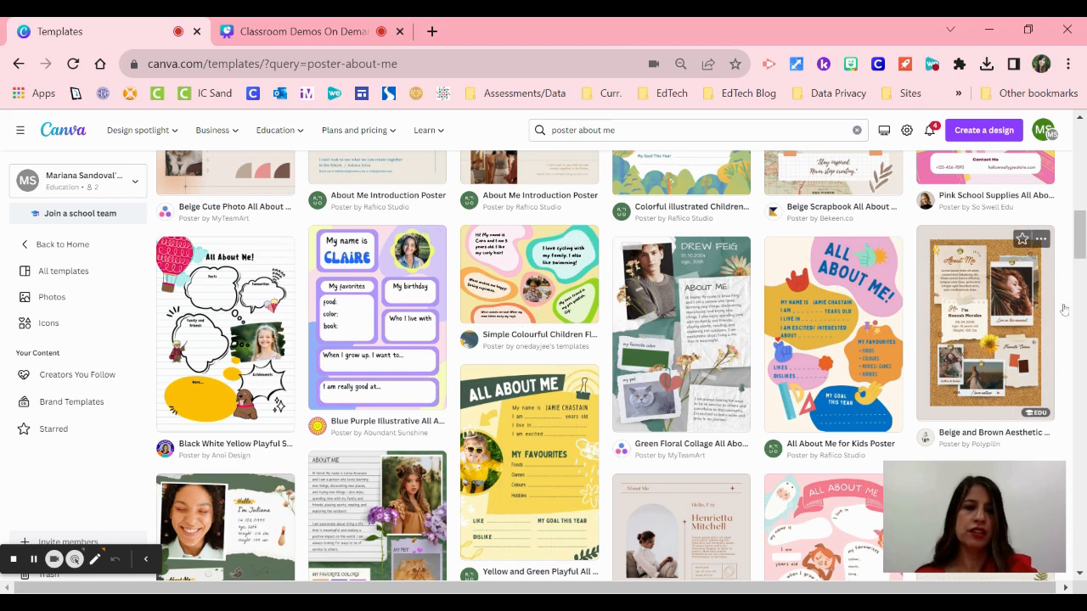
{"action": "scroll", "coordinate": [1082, 251], "scroll_direction": "down", "scroll_amount": 2}
{"action": "left_click_drag", "start_coordinate": [1082, 250], "coordinate": [1080, 266]}
{"action": "scroll", "coordinate": [1078, 234], "scroll_direction": "down", "scroll_amount": 2}
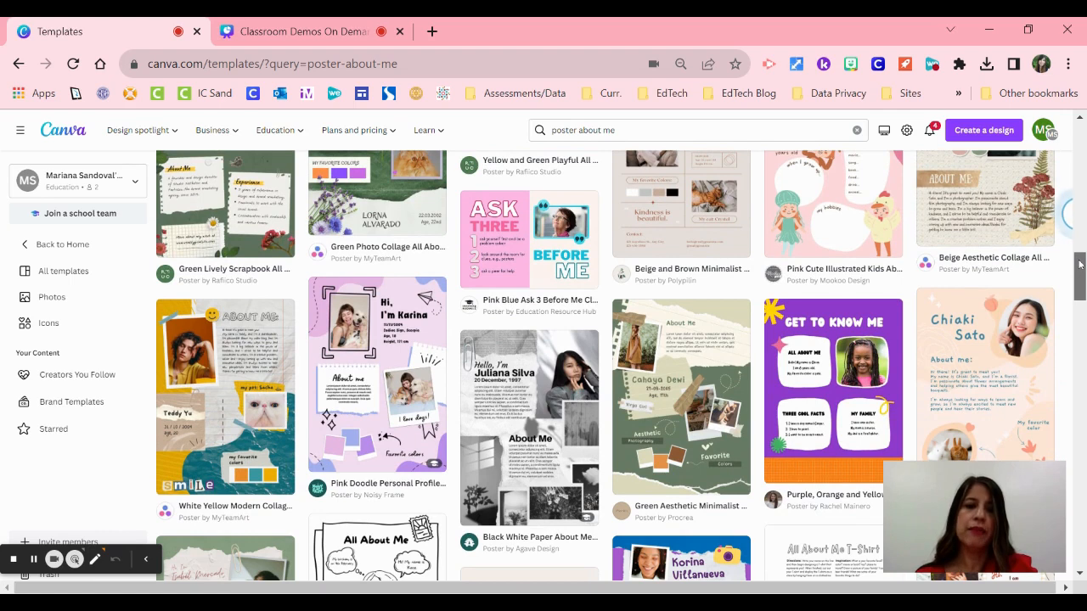
{"action": "left_click_drag", "start_coordinate": [1080, 276], "coordinate": [1083, 374]}
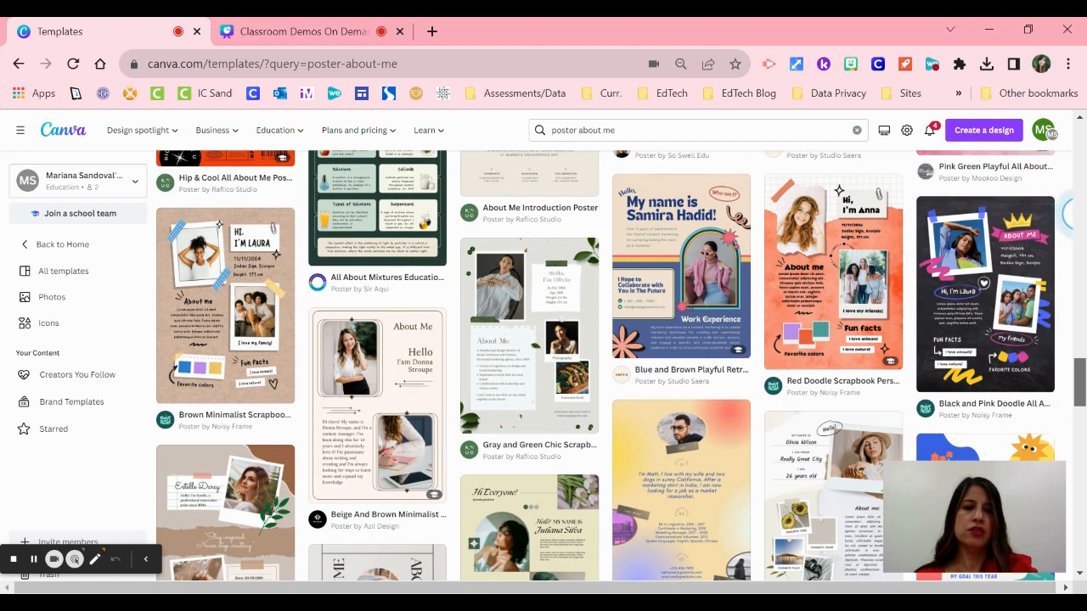
{"action": "scroll", "coordinate": [622, 366], "scroll_direction": "up", "scroll_amount": 1}
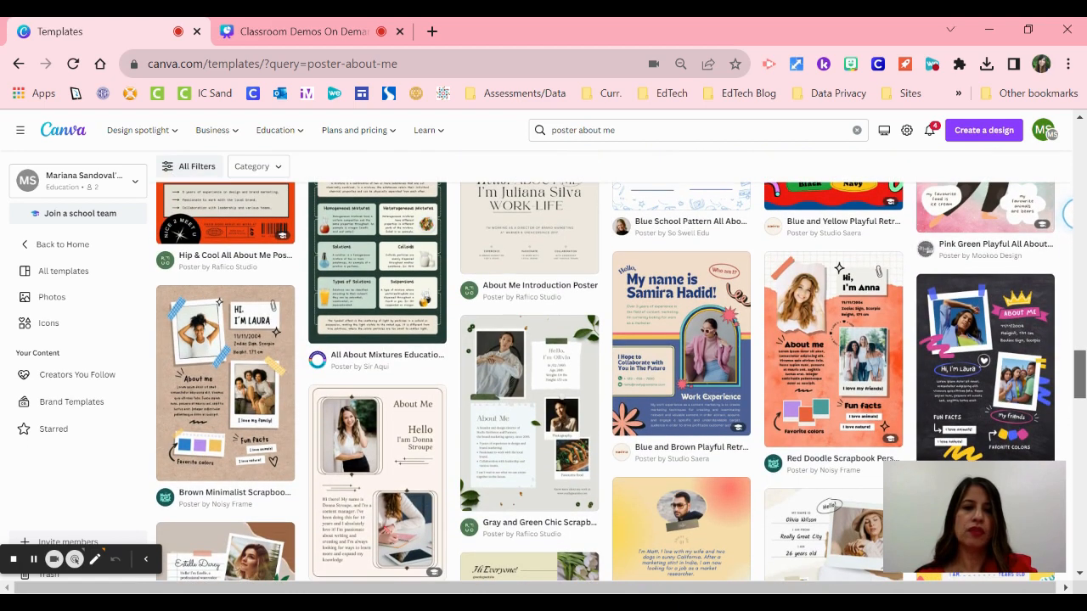
{"action": "scroll", "coordinate": [952, 160], "scroll_direction": "down", "scroll_amount": 7}
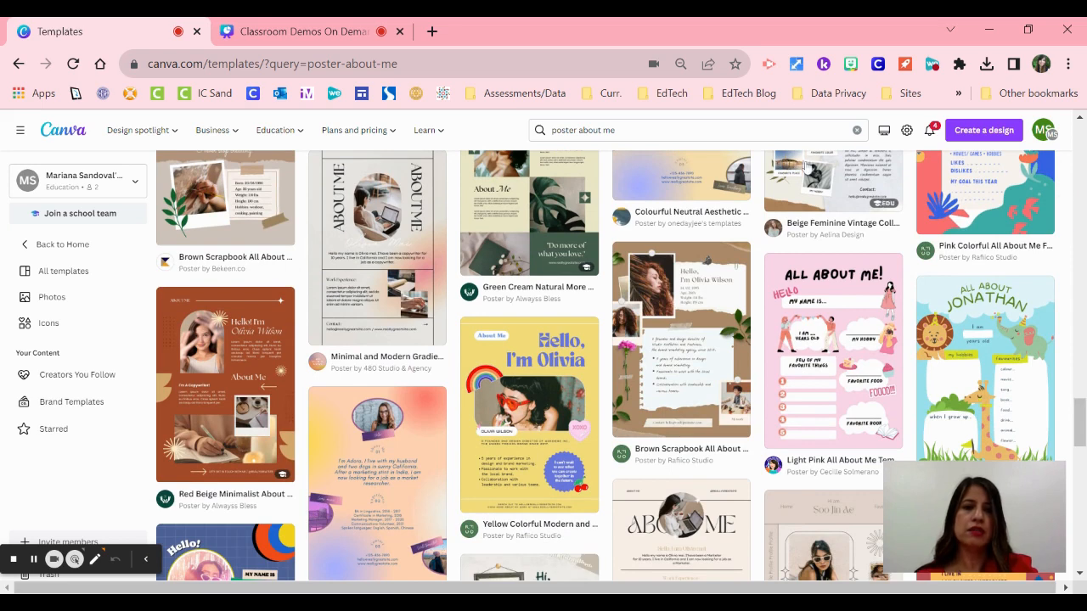
{"action": "left_click", "coordinate": [837, 305]}
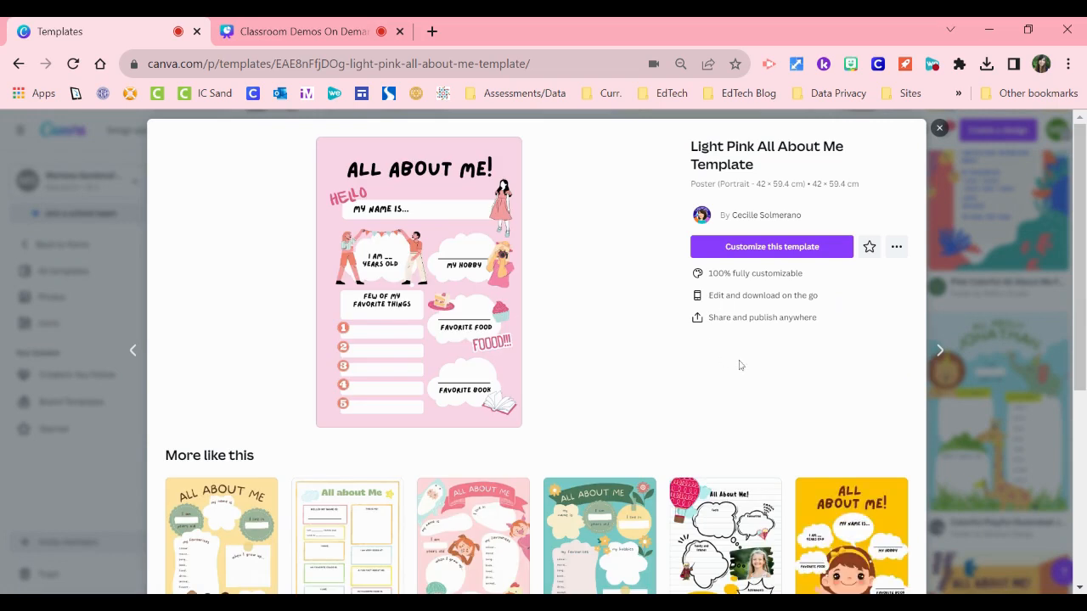
{"action": "left_click", "coordinate": [778, 247]}
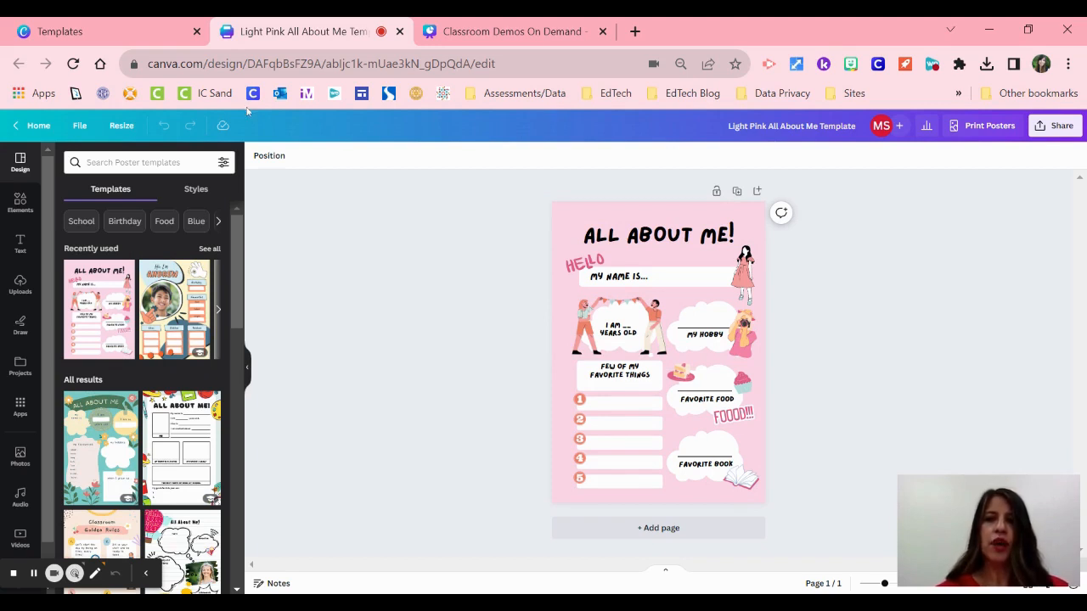
Resize the poster to a custom size of 8.5 in wide by 11 in high
{"action": "left_click", "coordinate": [125, 132]}
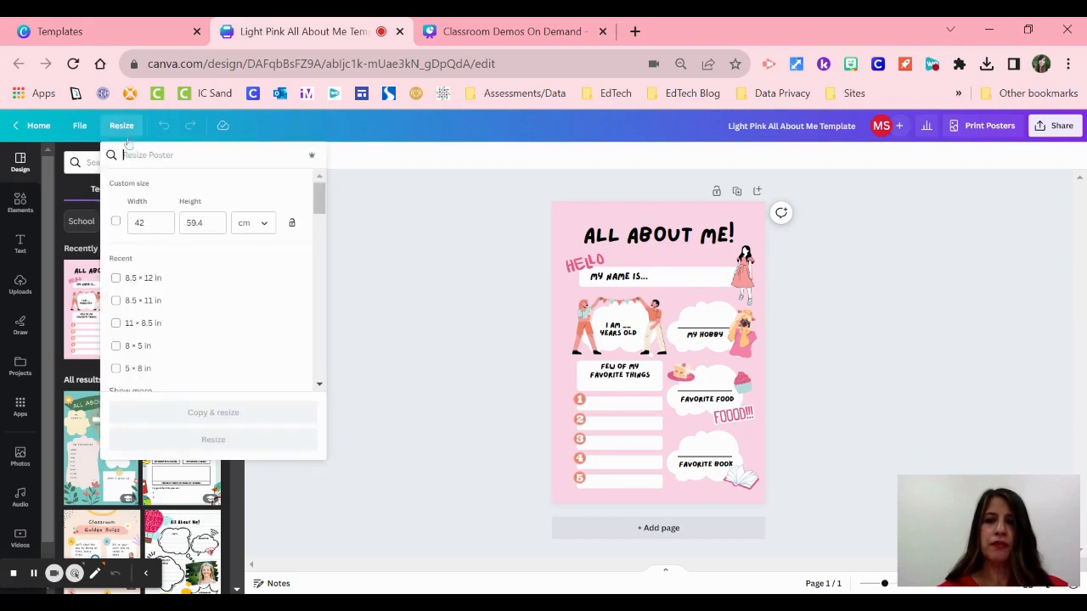
{"action": "left_click", "coordinate": [264, 224]}
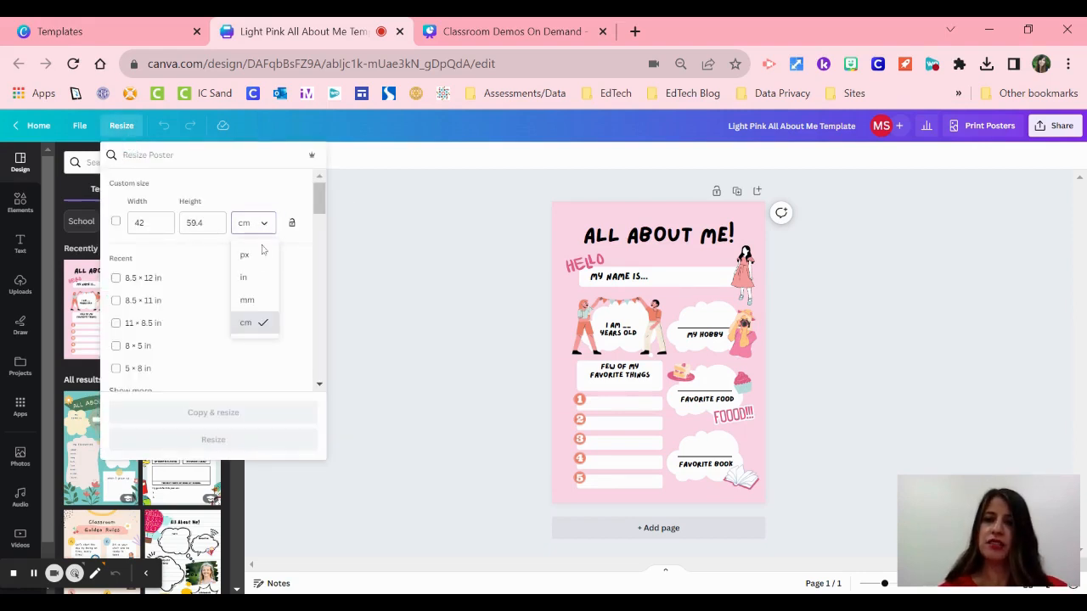
{"action": "left_click", "coordinate": [256, 277]}
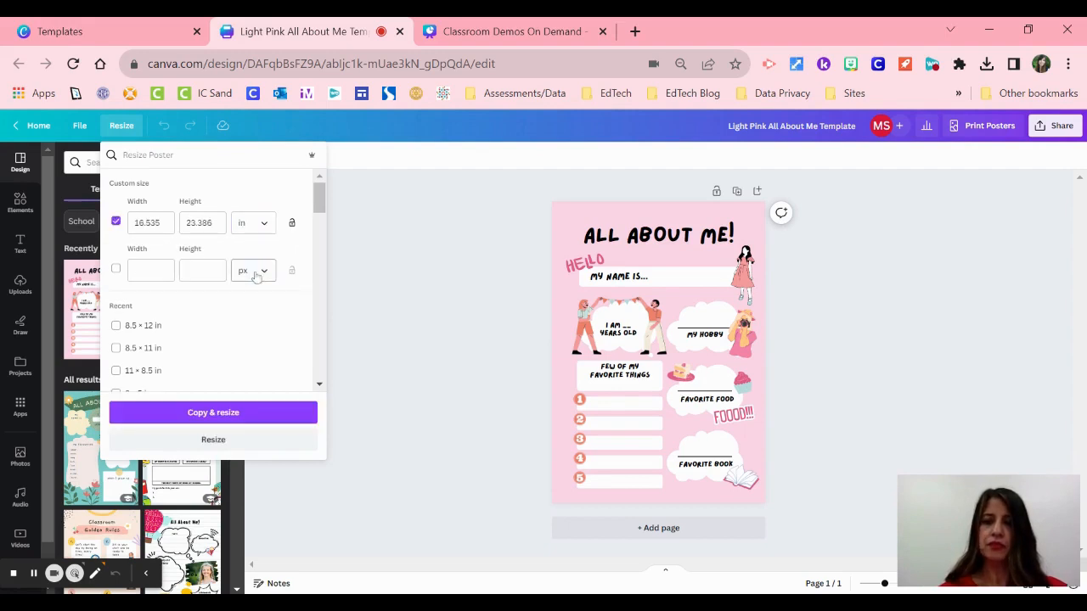
{"action": "double_click", "coordinate": [136, 222]}
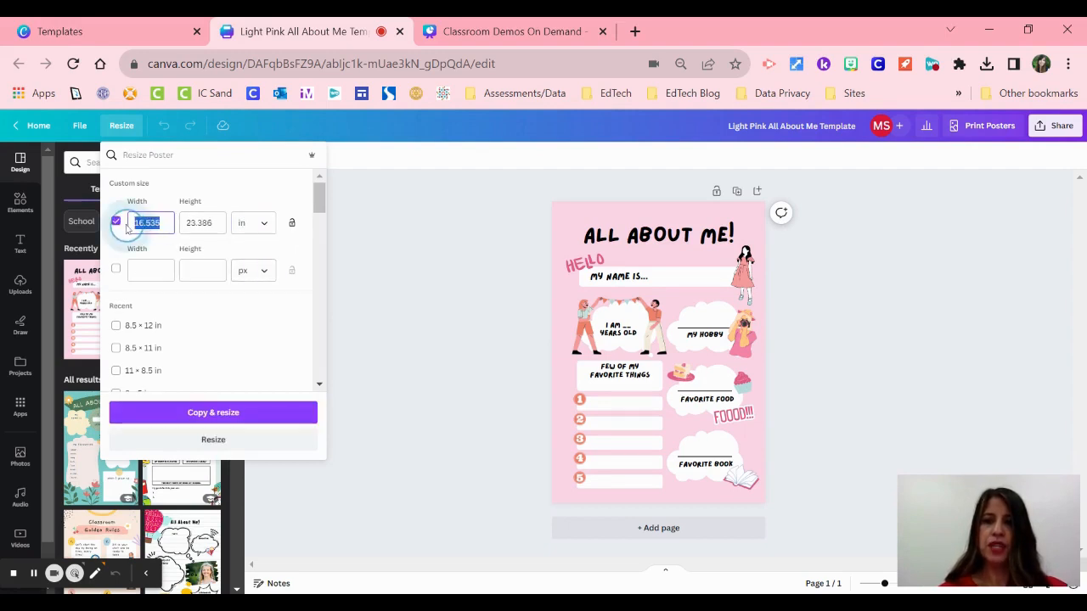
{"action": "type", "text": "8"}
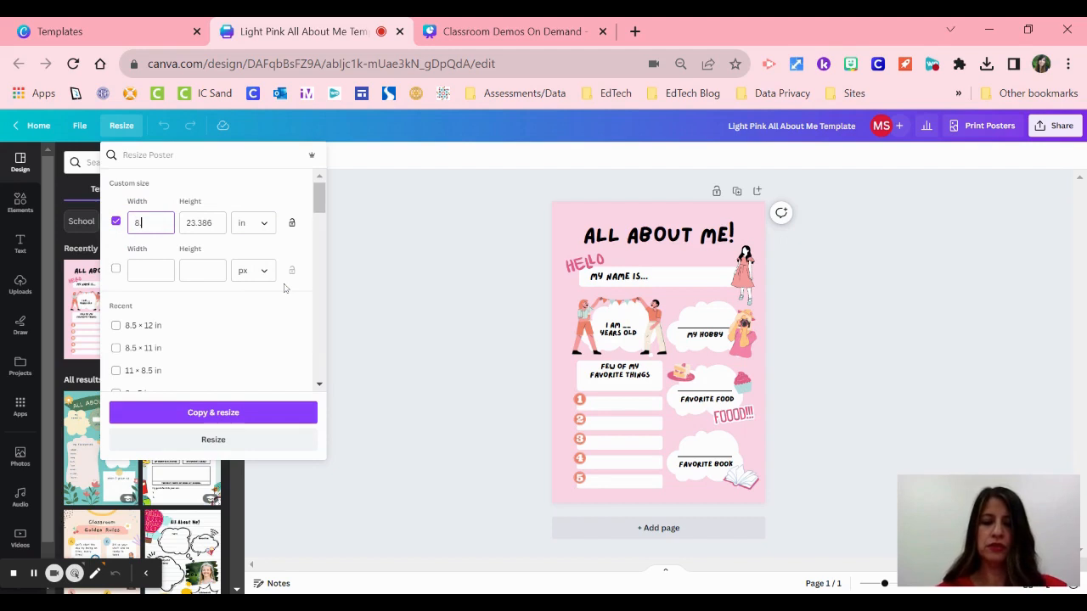
{"action": "type", "text": ".5"}
{"action": "key", "text": "Tab"}
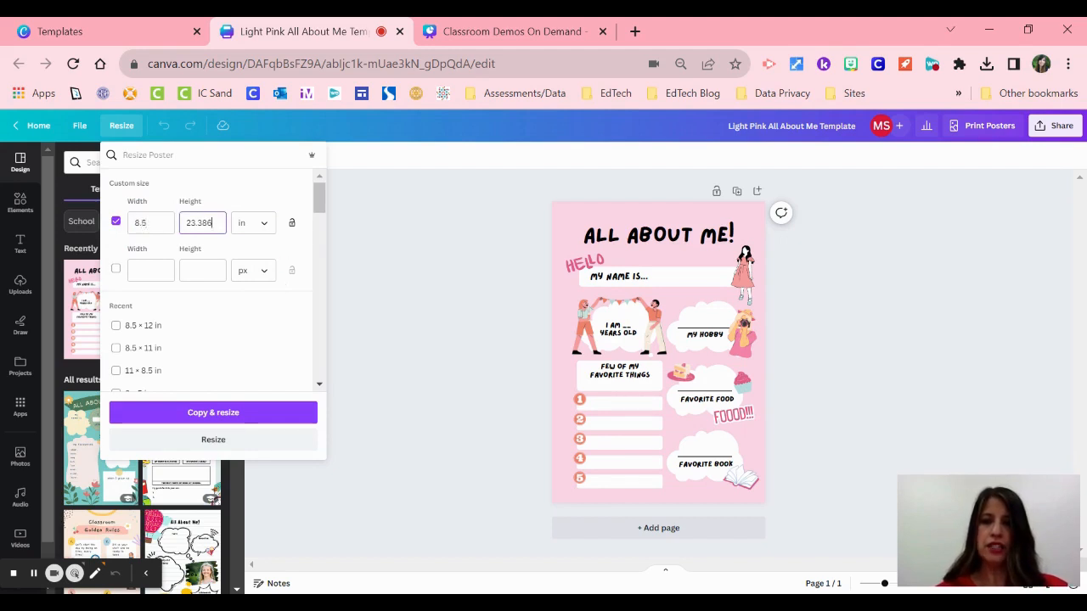
{"action": "key", "text": "BackSpace"}
{"action": "key", "text": "BackSpace"}
{"action": "type", "text": "11"}
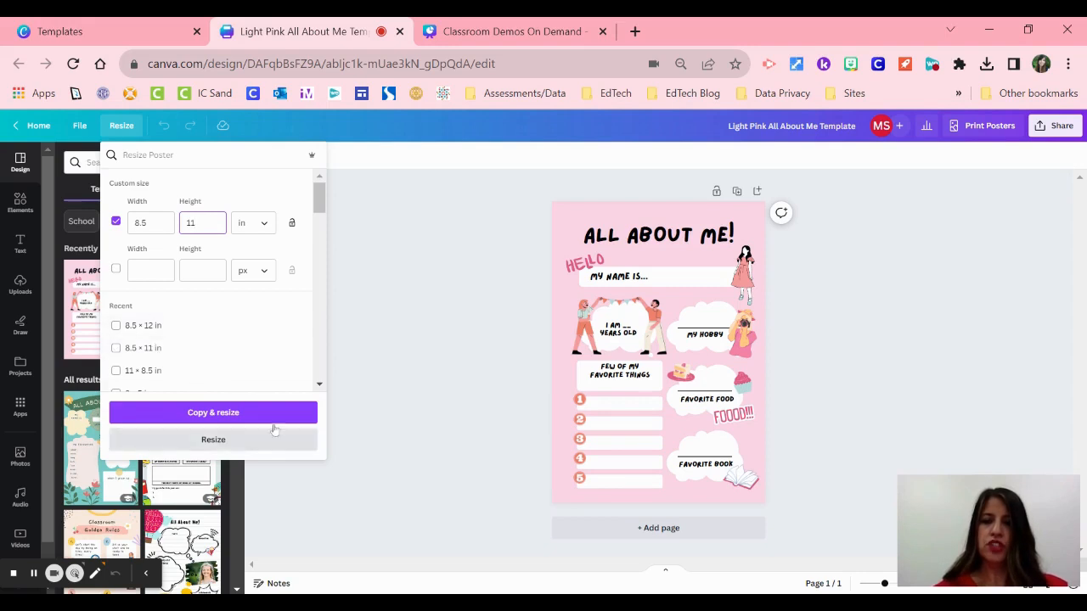
{"action": "left_click", "coordinate": [238, 440]}
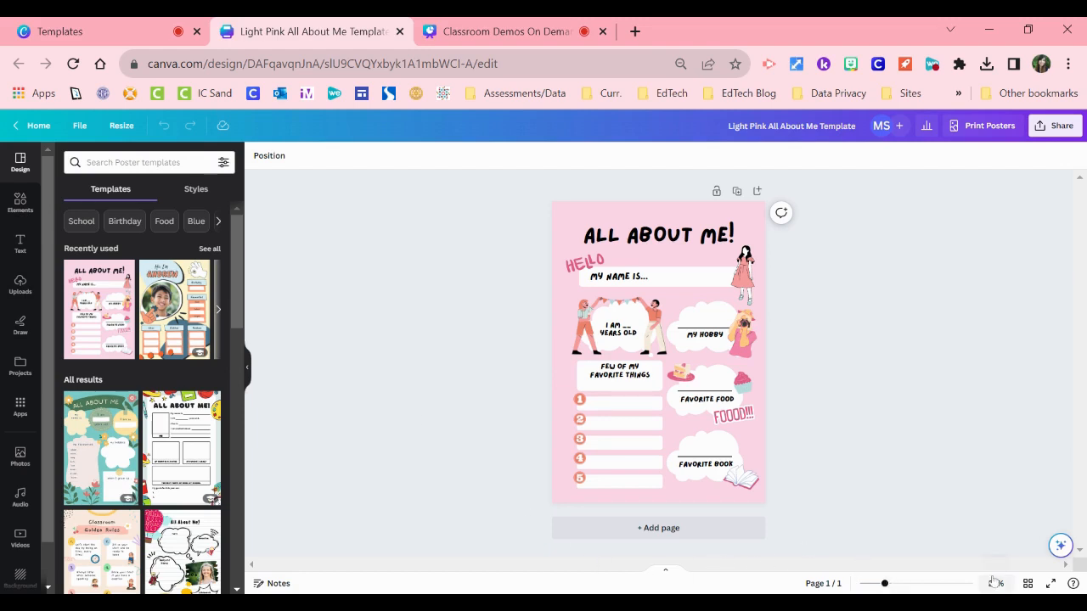
Enlarge the "MY NAME IS..." text under the poster title to size 57.2
{"action": "left_click_drag", "start_coordinate": [886, 584], "coordinate": [917, 584]}
{"action": "left_click_drag", "start_coordinate": [1081, 399], "coordinate": [1082, 323]}
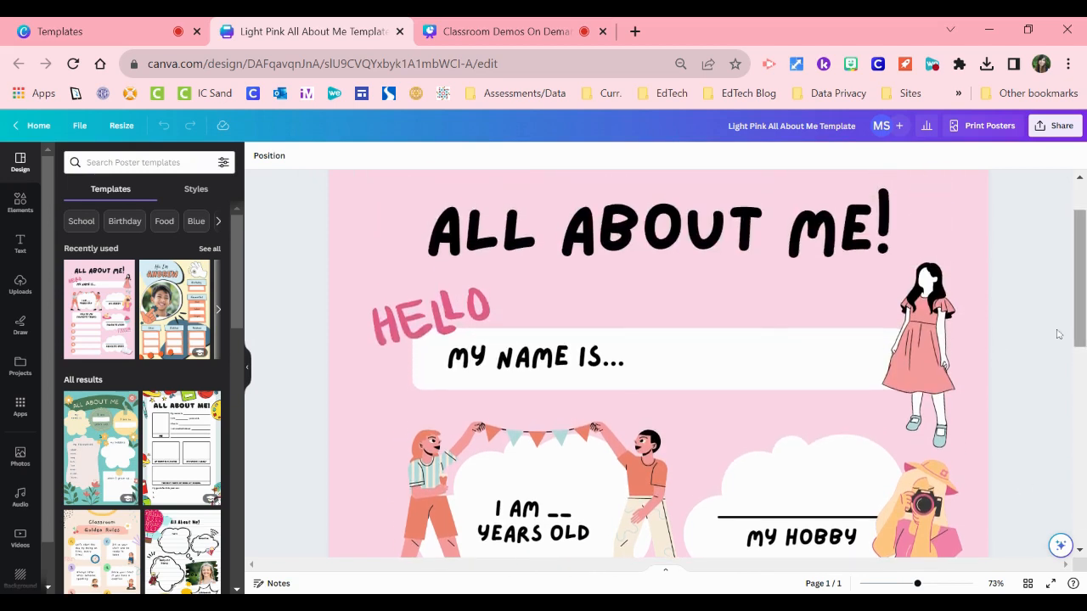
{"action": "left_click", "coordinate": [643, 366]}
{"action": "left_click", "coordinate": [643, 366]}
{"action": "left_click", "coordinate": [643, 366]}
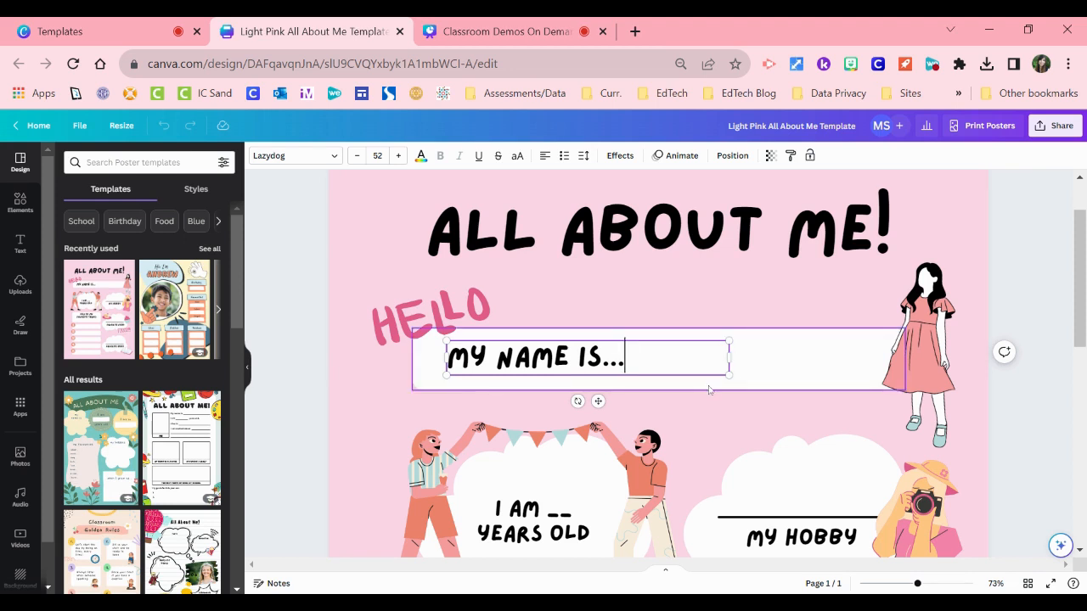
{"action": "left_click_drag", "start_coordinate": [728, 375], "coordinate": [752, 414]}
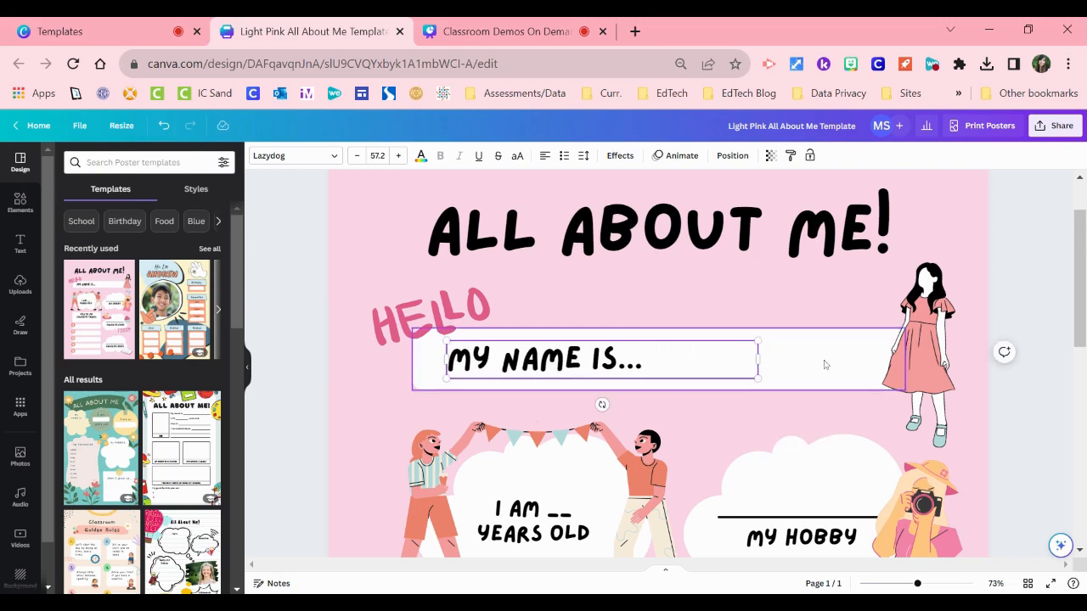
{"action": "left_click", "coordinate": [827, 383]}
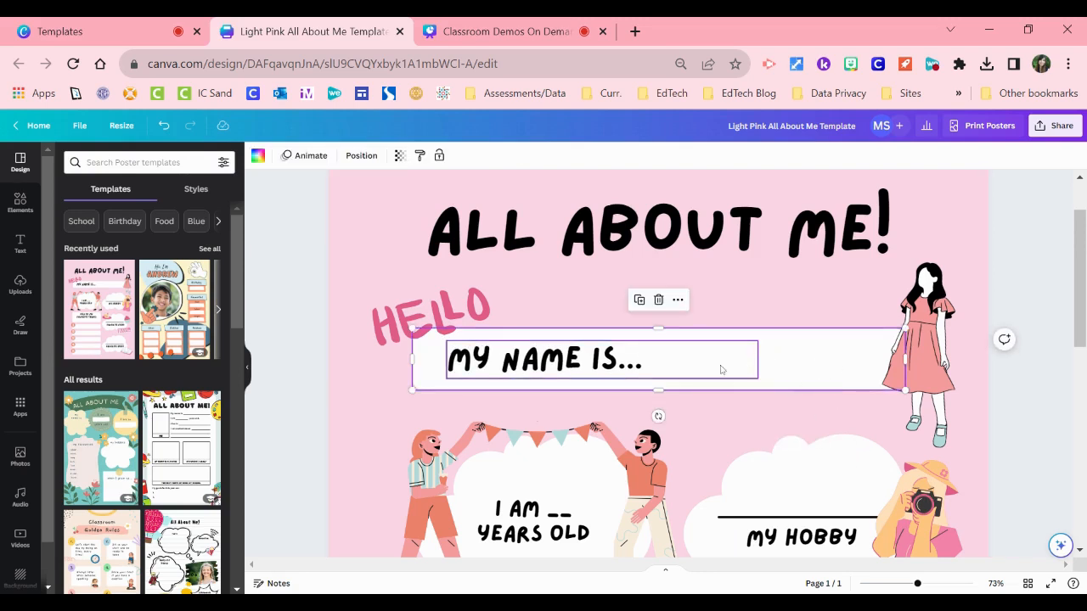
{"action": "left_click", "coordinate": [663, 371]}
{"action": "left_click", "coordinate": [832, 356]}
{"action": "left_click", "coordinate": [528, 257]}
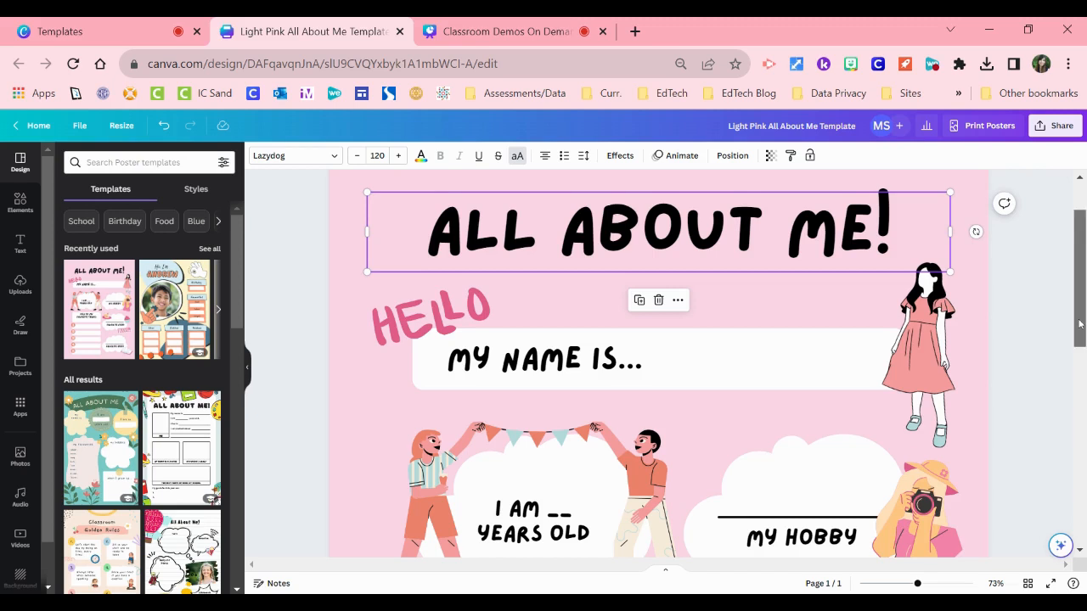
{"action": "scroll", "coordinate": [1080, 322], "scroll_direction": "up", "scroll_amount": 1}
{"action": "scroll", "coordinate": [1080, 322], "scroll_direction": "down", "scroll_amount": 1}
{"action": "left_click_drag", "start_coordinate": [1080, 323], "coordinate": [1080, 327]}
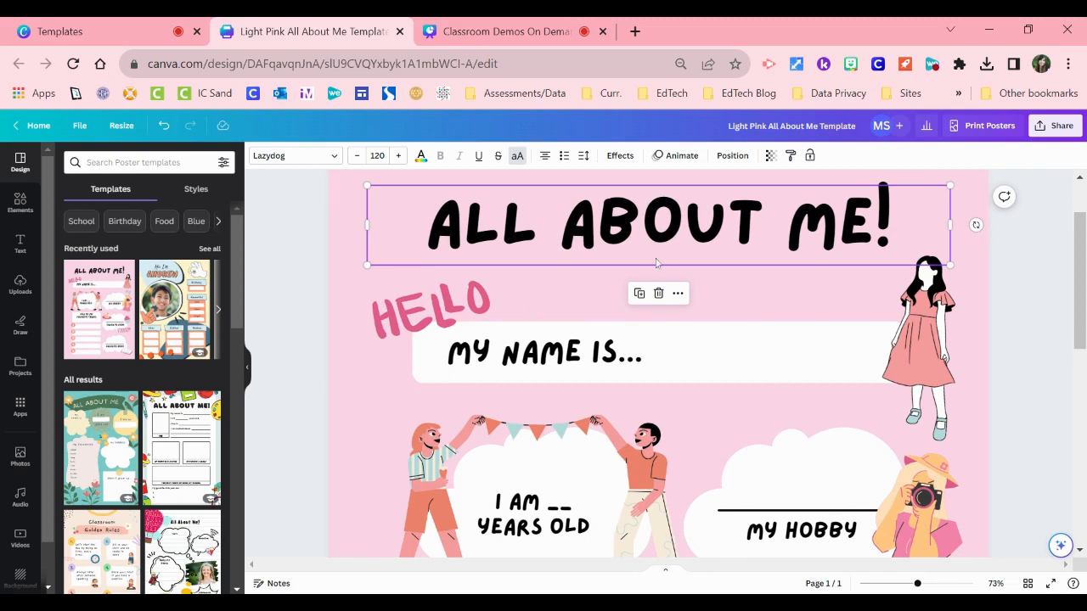
Replace the ellipsis after "MY NAME IS" with the teacher's title and surname
{"action": "double_click", "coordinate": [640, 352]}
{"action": "left_click", "coordinate": [640, 352]}
{"action": "key", "text": "BackSpace"}
{"action": "key", "text": "BackSpace"}
{"action": "key", "text": "BackSpace"}
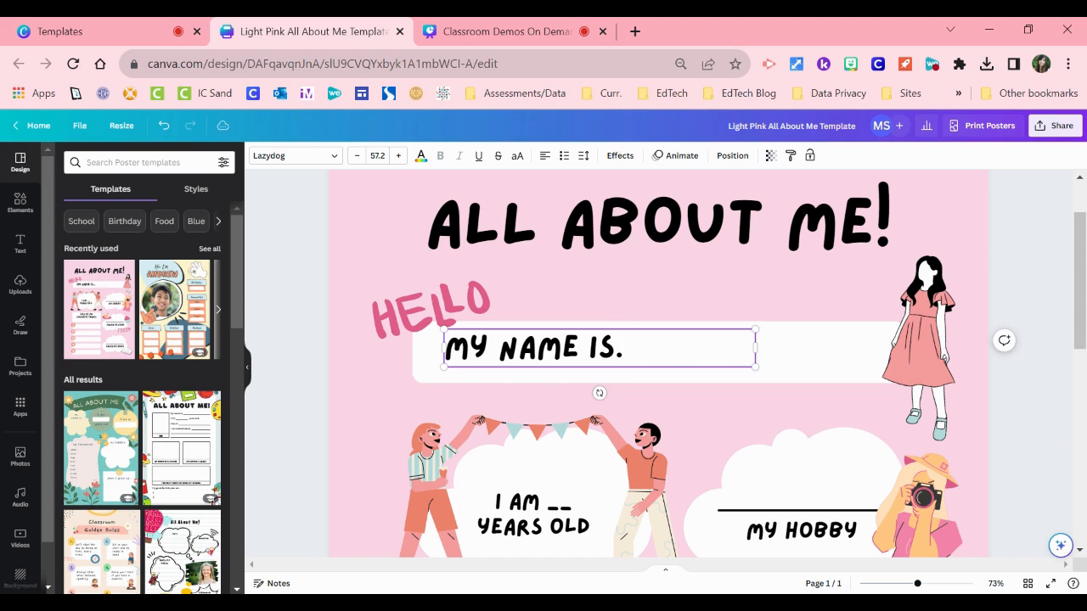
{"action": "type", "text": "M"}
{"action": "type", "text": "R"}
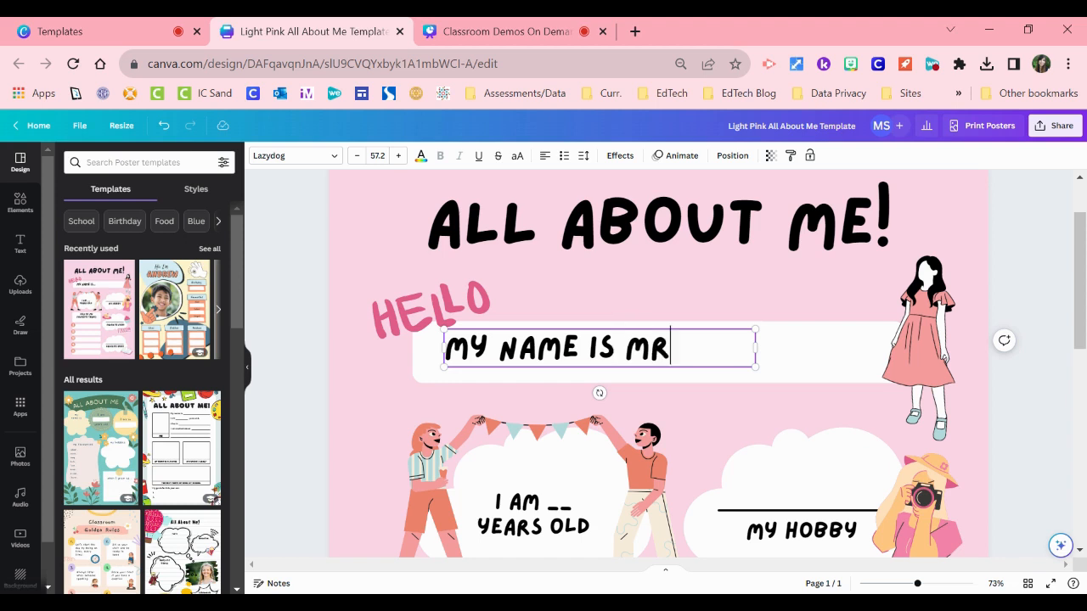
{"action": "type", "text": "S. SANDOVAL"}
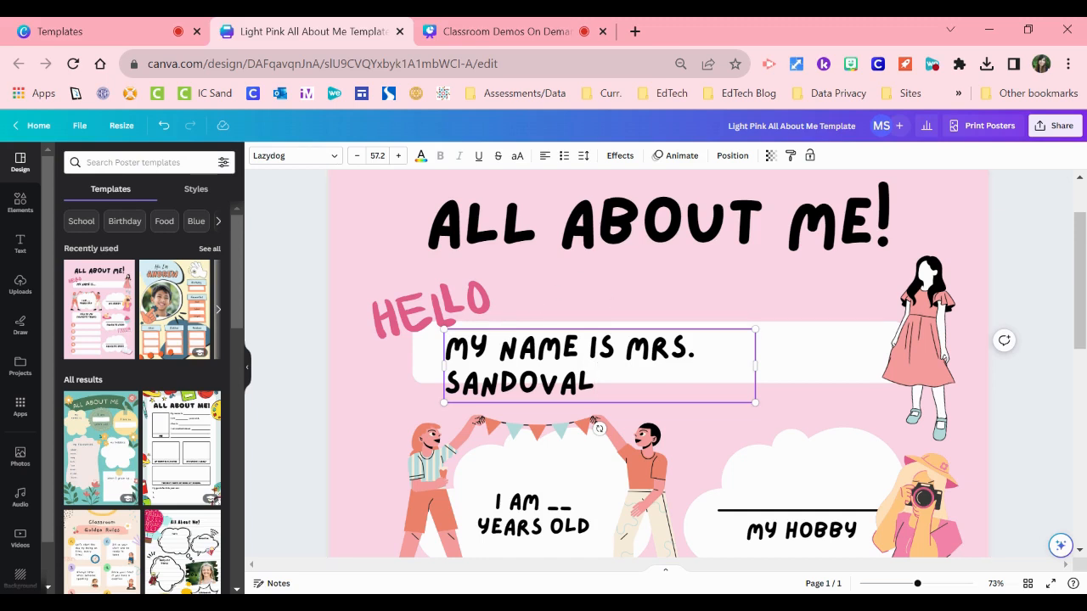
Widen the name text box so the sentence fits on one line, scaling the text to size 58.5
{"action": "mouse_move", "coordinate": [755, 366]}
{"action": "left_mouse_down"}
{"action": "mouse_move", "coordinate": [865, 371]}
{"action": "mouse_move", "coordinate": [775, 367]}
{"action": "left_mouse_up"}
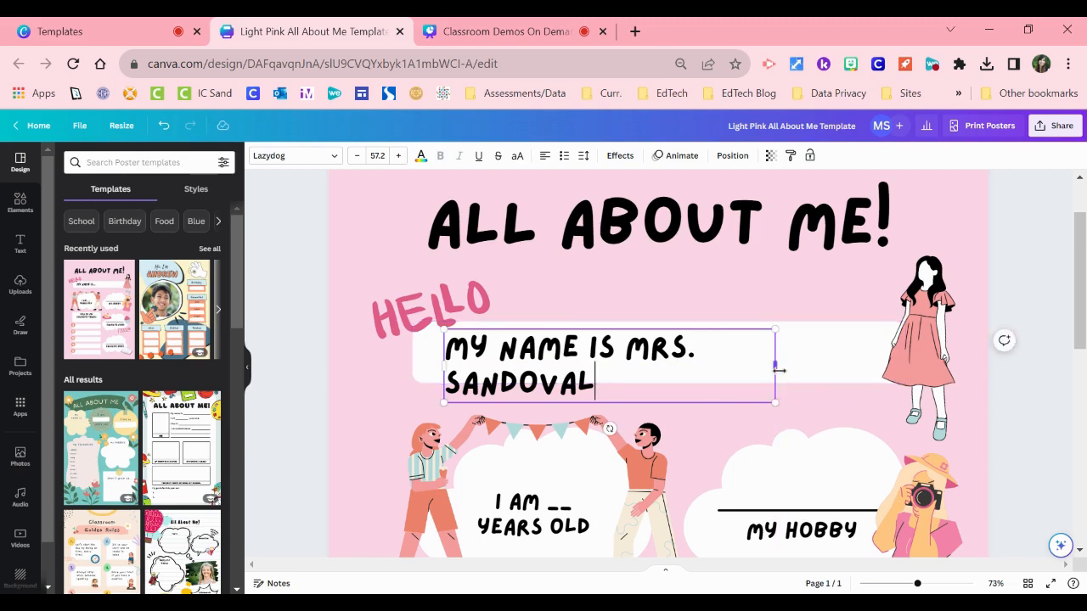
{"action": "left_click_drag", "start_coordinate": [775, 365], "coordinate": [888, 399]}
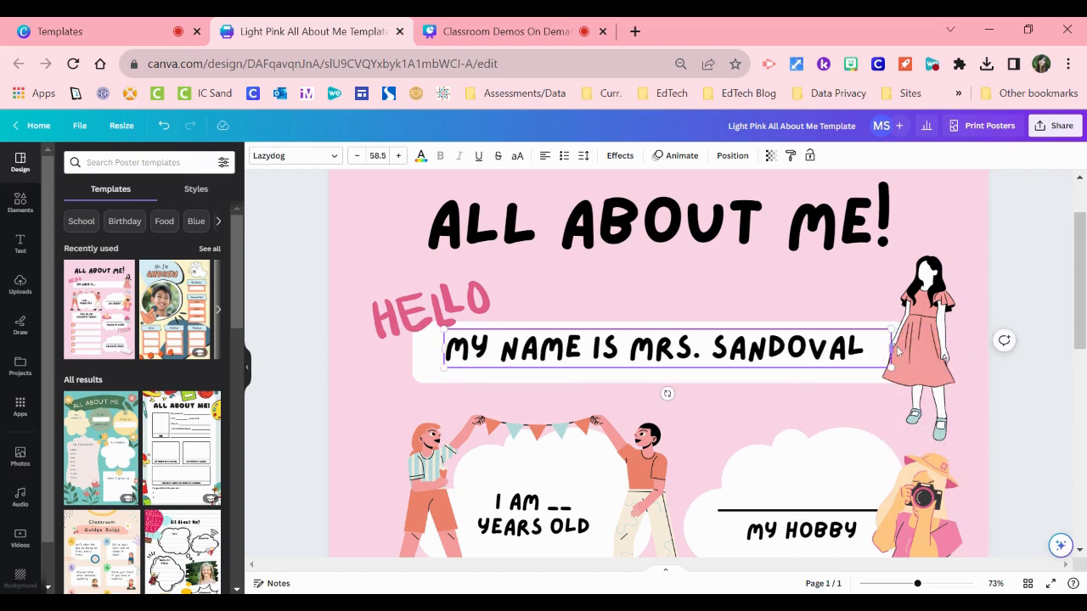
{"action": "mouse_move", "coordinate": [891, 346]}
{"action": "left_mouse_down"}
{"action": "mouse_move", "coordinate": [800, 352]}
{"action": "mouse_move", "coordinate": [881, 355]}
{"action": "left_mouse_up"}
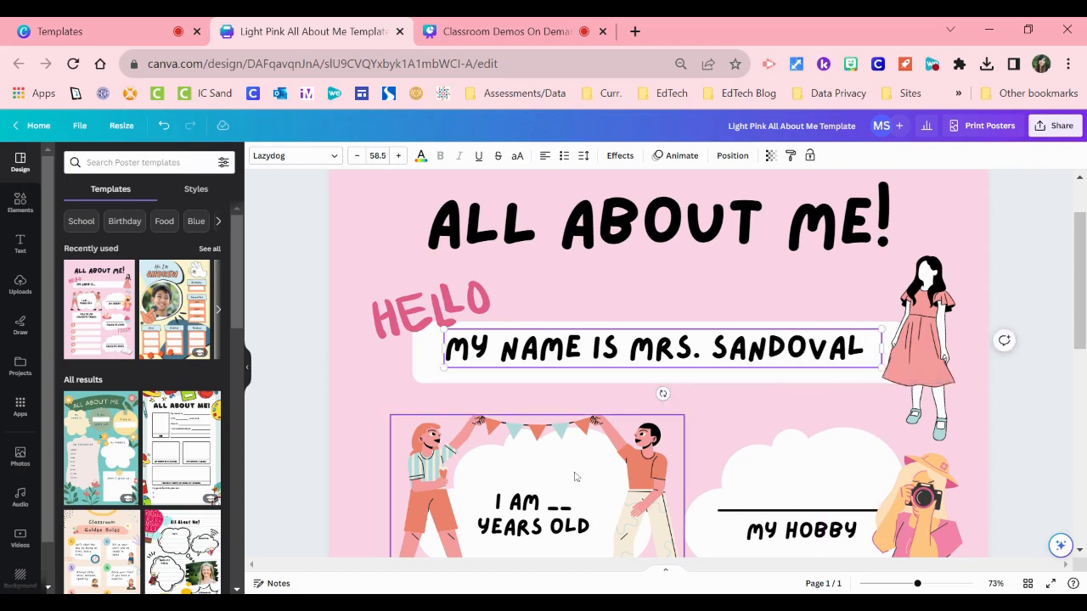
{"action": "left_click", "coordinate": [728, 422]}
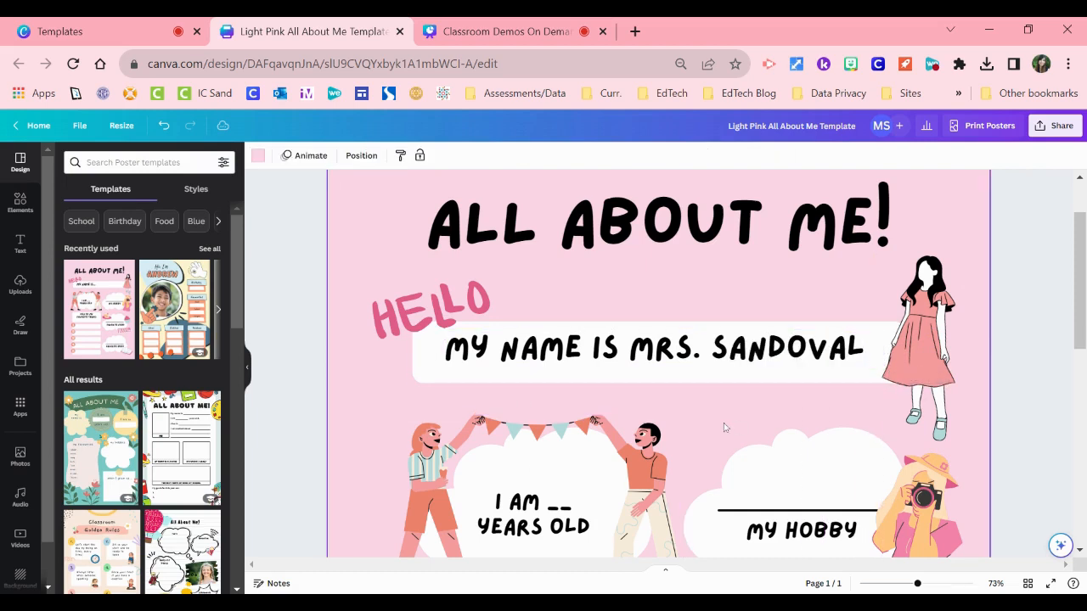
{"action": "left_click", "coordinate": [785, 347]}
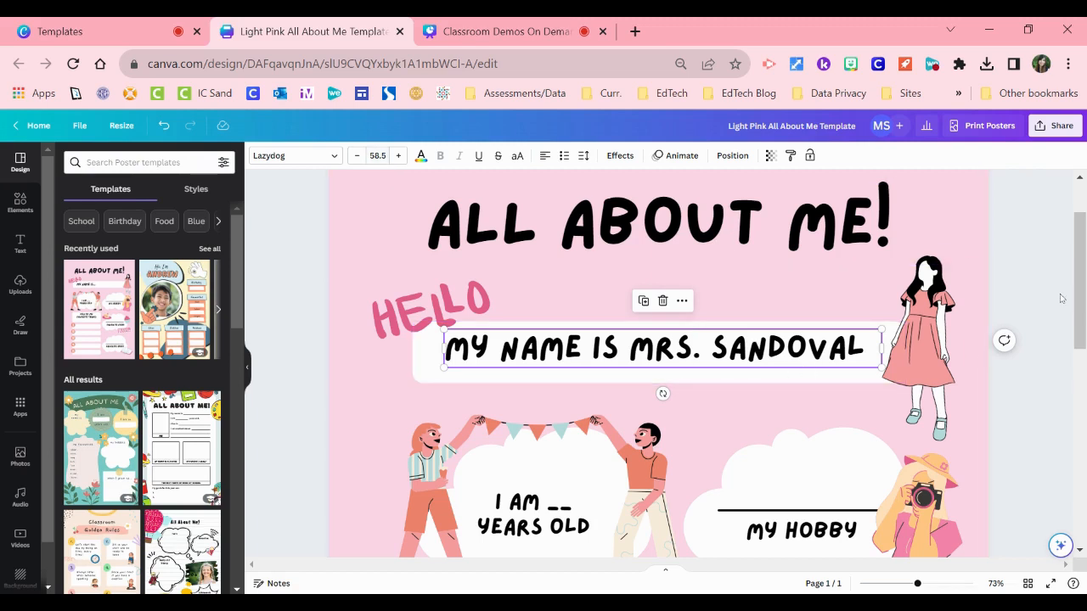
Recolor the poster's pink background with the solid purple #CB6CE6 from the default colors
{"action": "left_click_drag", "start_coordinate": [1081, 277], "coordinate": [1082, 248]}
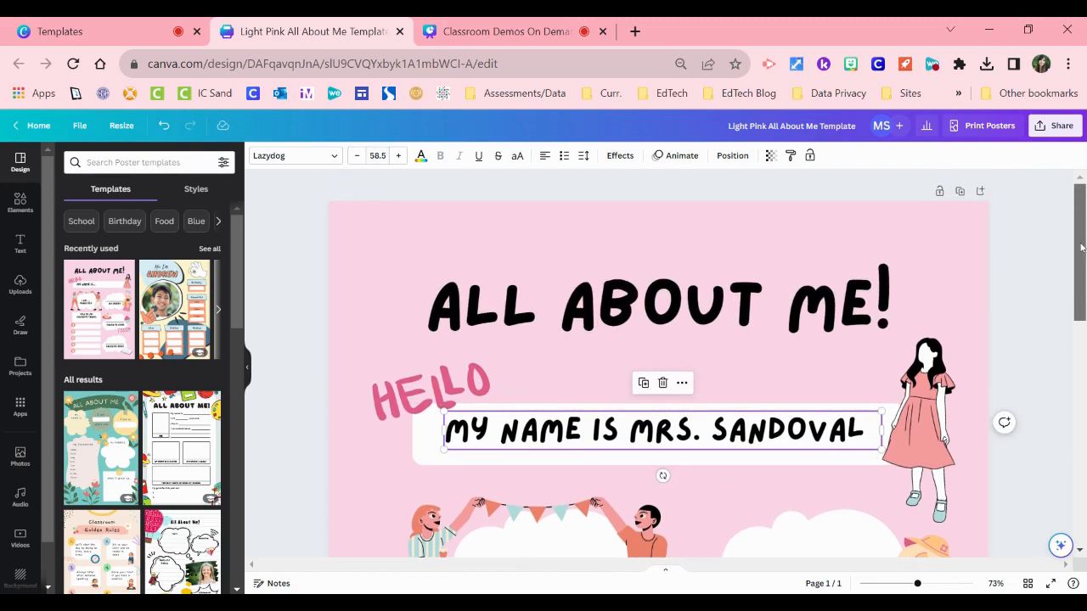
{"action": "left_click", "coordinate": [345, 310]}
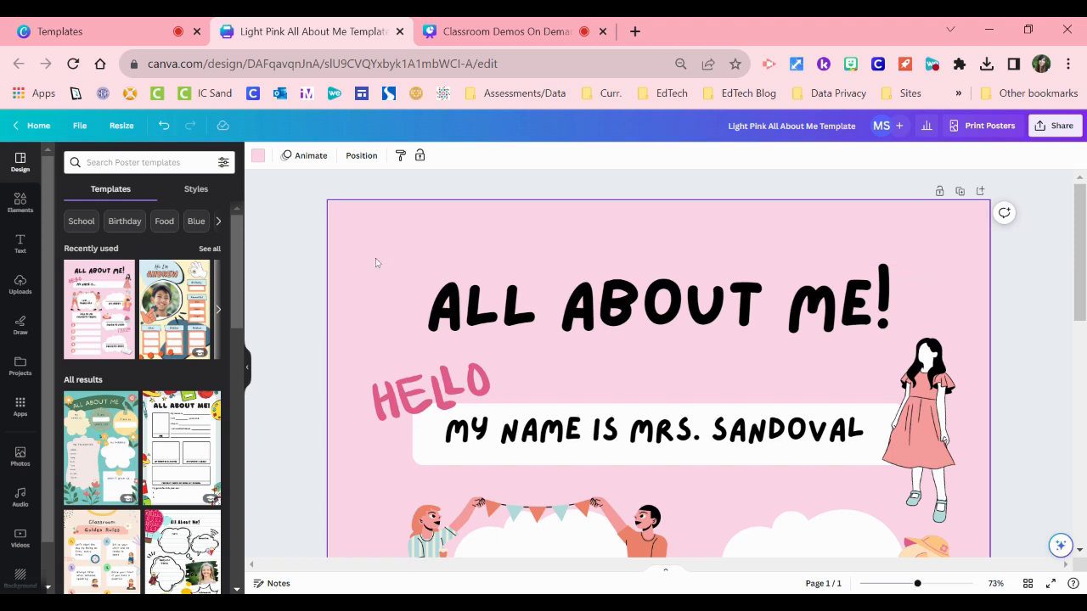
{"action": "left_click", "coordinate": [256, 157]}
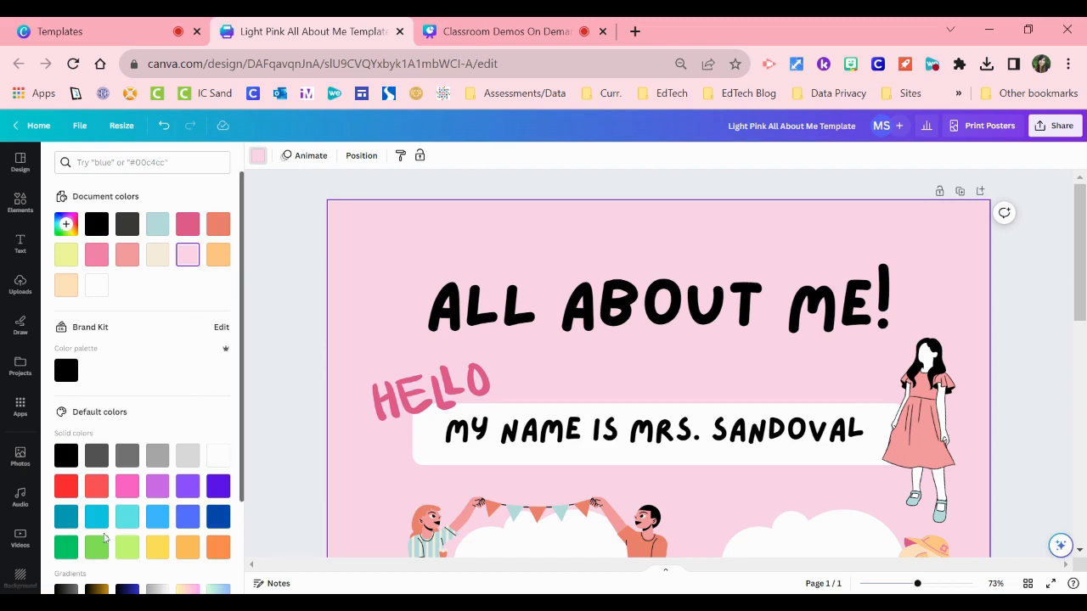
{"action": "left_click", "coordinate": [157, 225]}
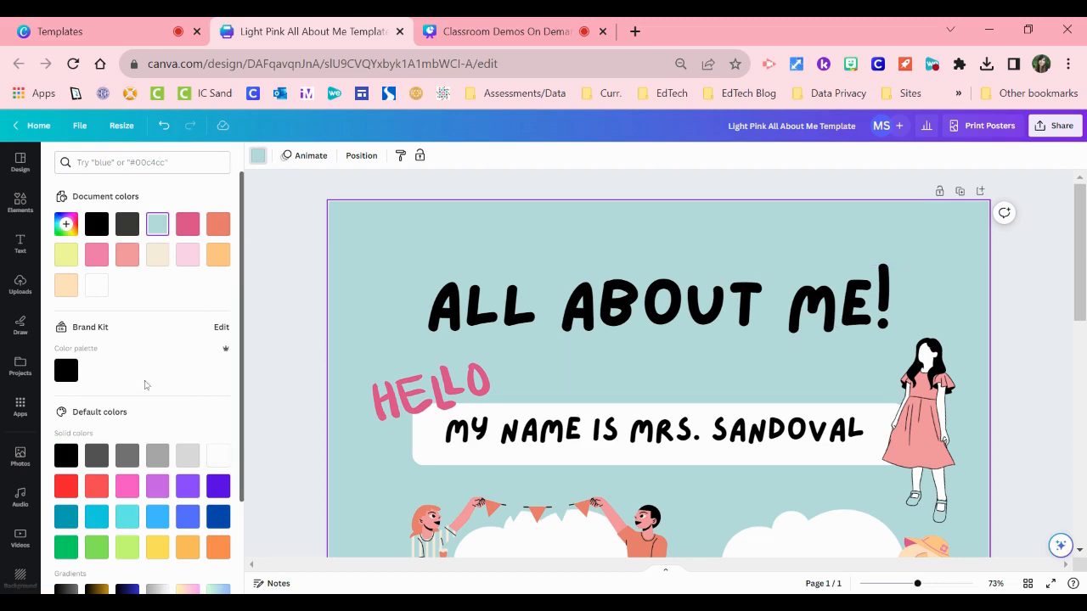
{"action": "left_click", "coordinate": [158, 492]}
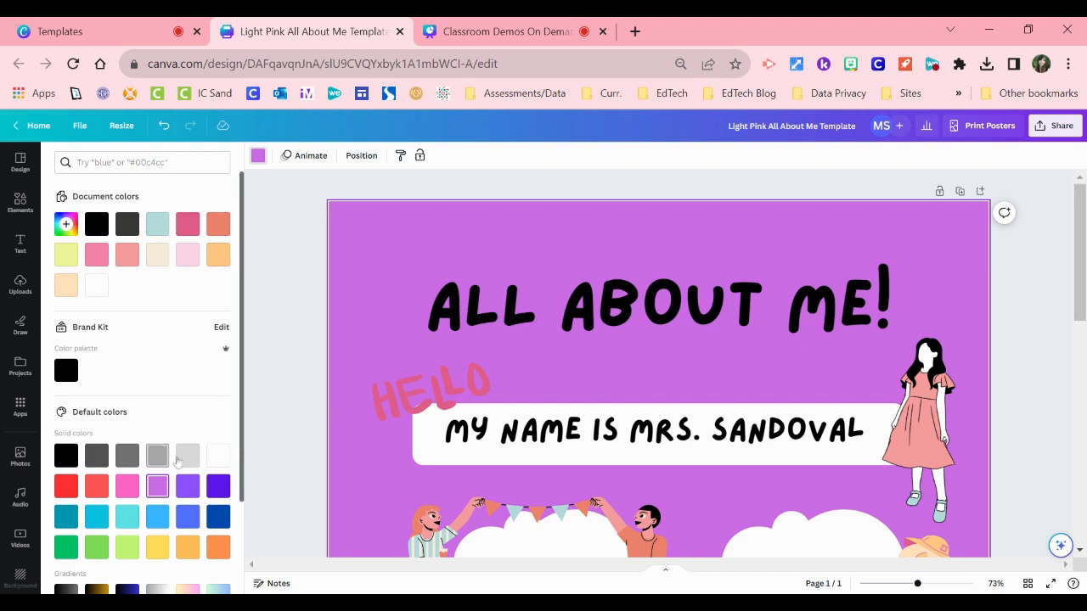
Lighten the poster background to a custom pale lilac, #F3CBFF
{"action": "left_click", "coordinate": [65, 222]}
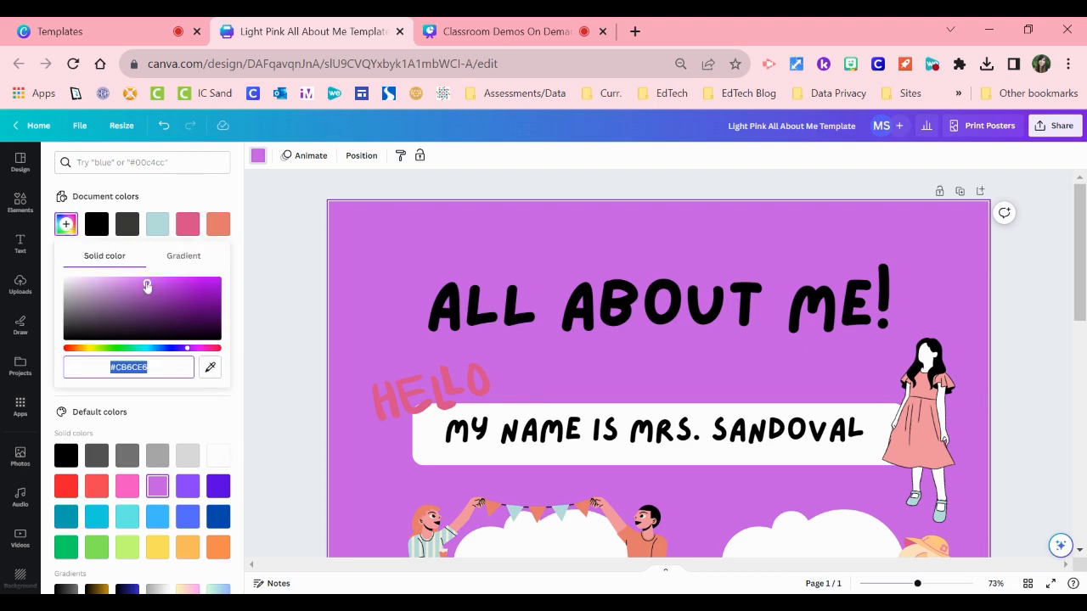
{"action": "left_click_drag", "start_coordinate": [147, 287], "coordinate": [144, 281]}
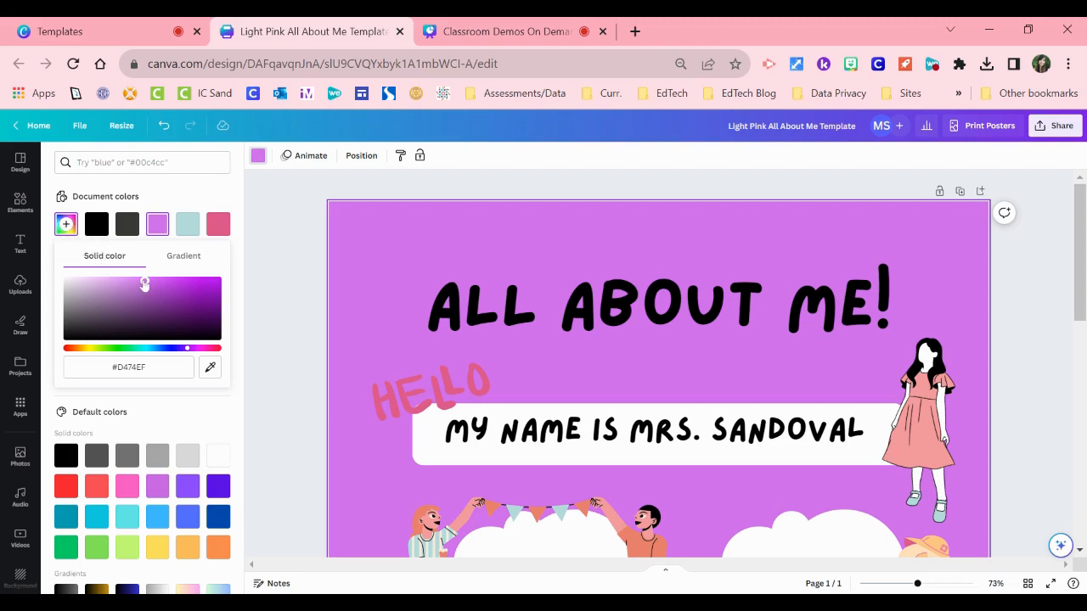
{"action": "left_click_drag", "start_coordinate": [147, 284], "coordinate": [95, 279]}
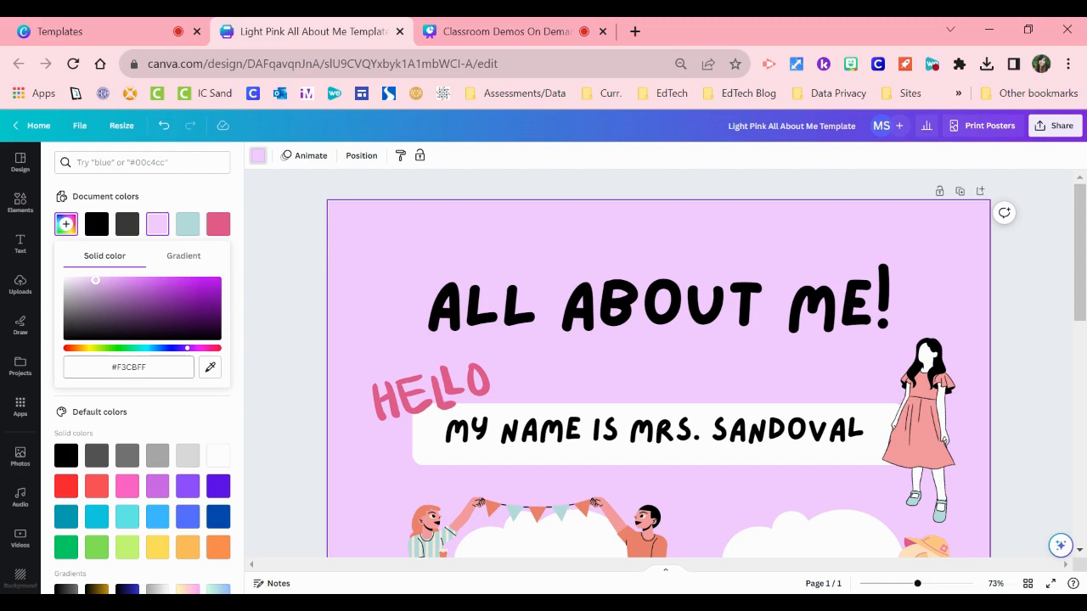
{"action": "left_click", "coordinate": [113, 367]}
{"action": "left_click", "coordinate": [272, 357]}
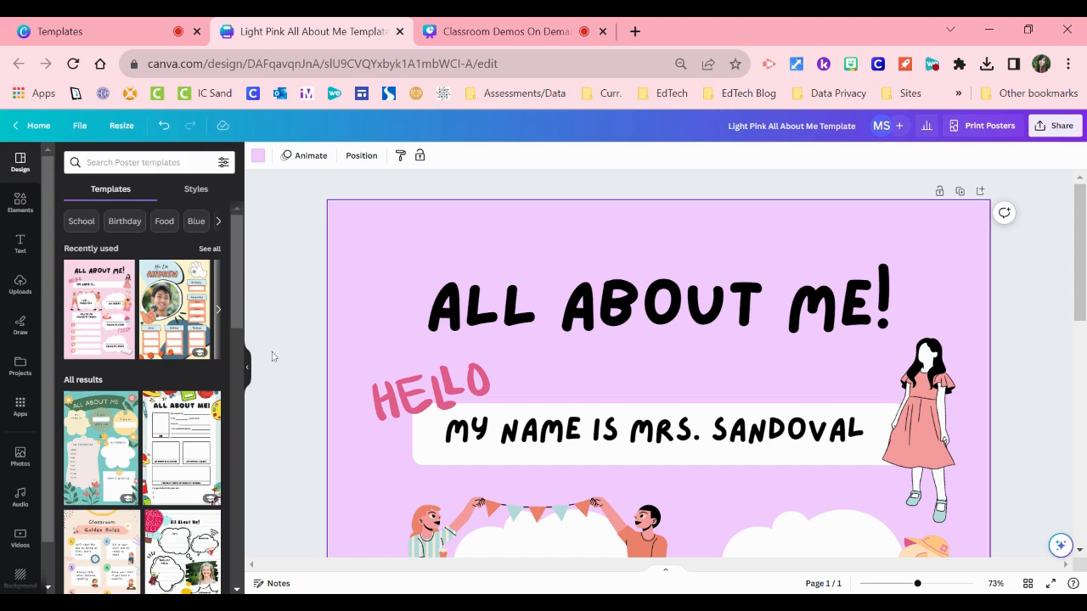
Delete the illustration of the girl in the dress at the end of the name banner
{"action": "left_click_drag", "start_coordinate": [1083, 242], "coordinate": [1083, 284]}
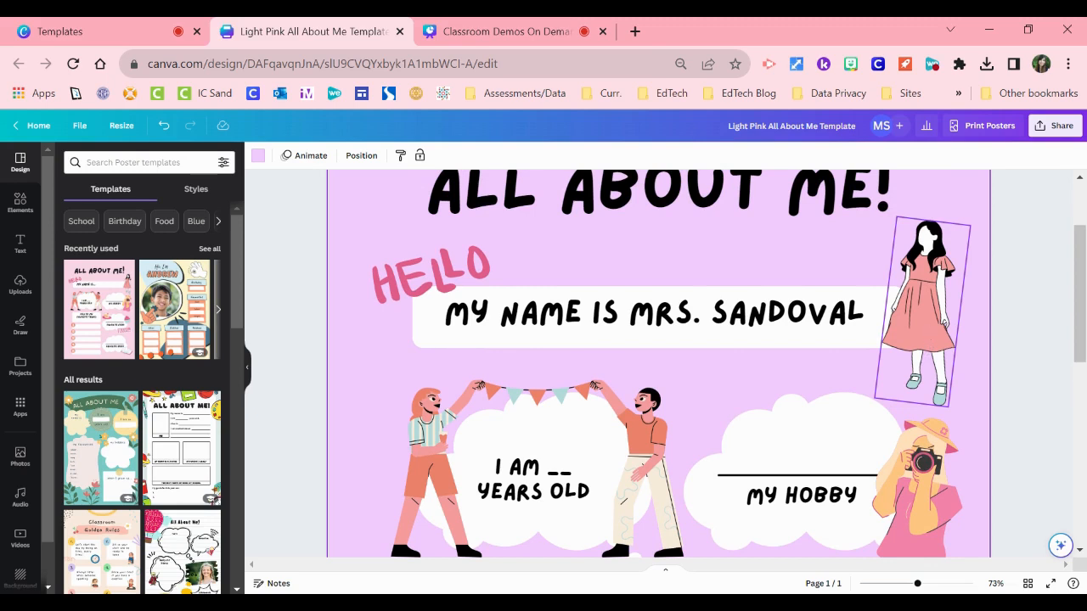
{"action": "left_click", "coordinate": [926, 328]}
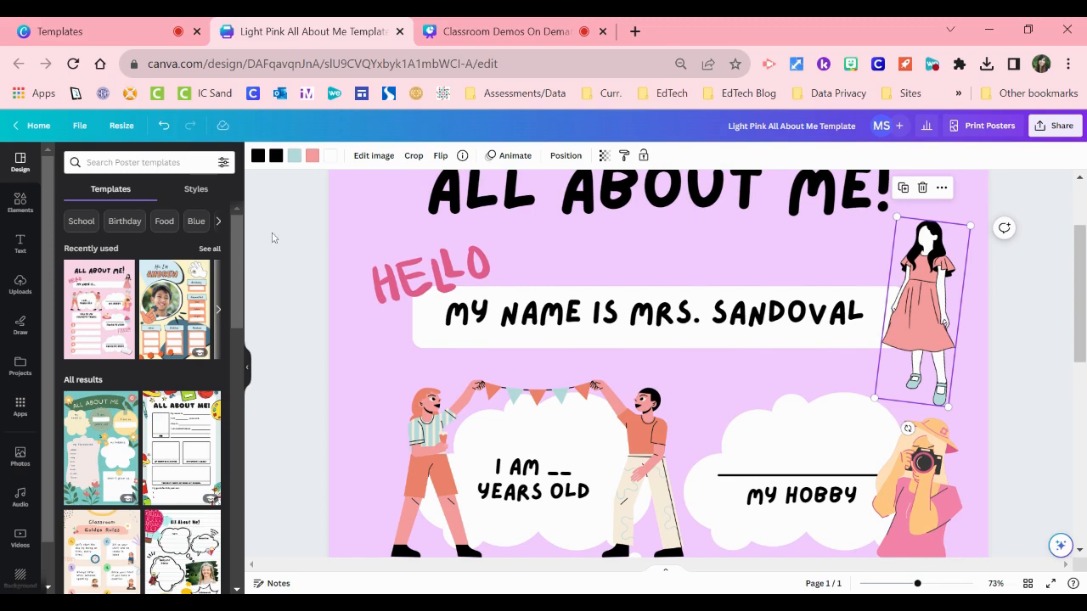
{"action": "left_click", "coordinate": [19, 204]}
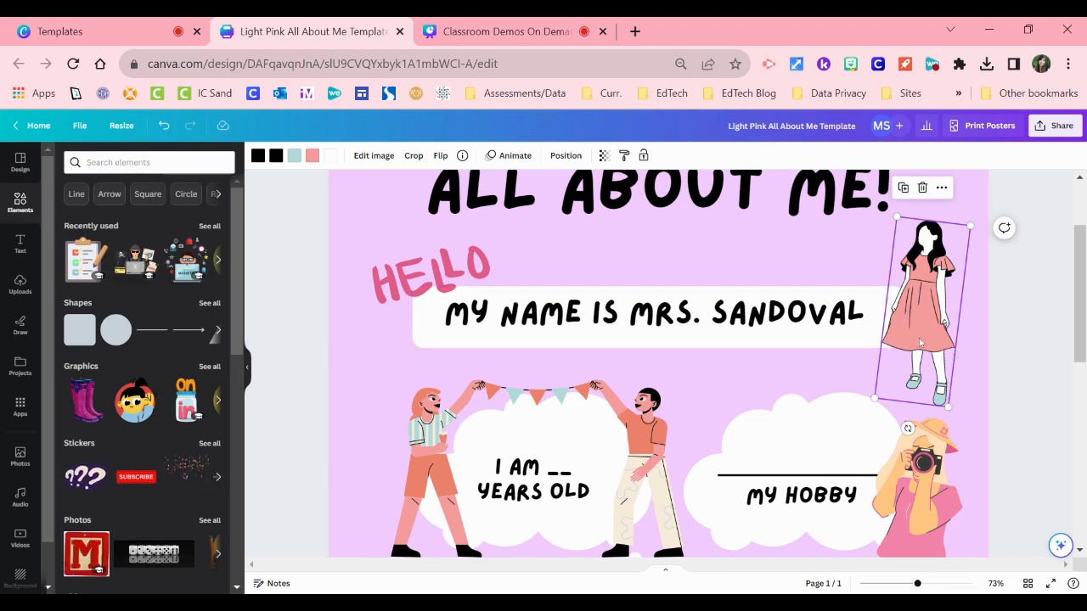
{"action": "key", "text": "Delete"}
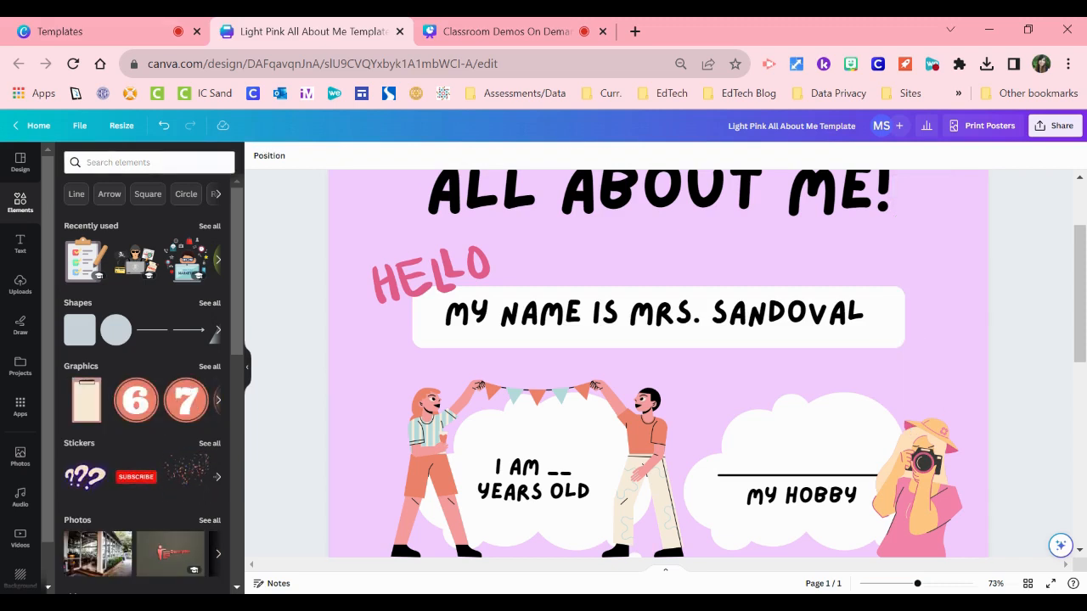
Search the elements library for "educator" and limit the results to graphics
{"action": "left_click", "coordinate": [149, 162]}
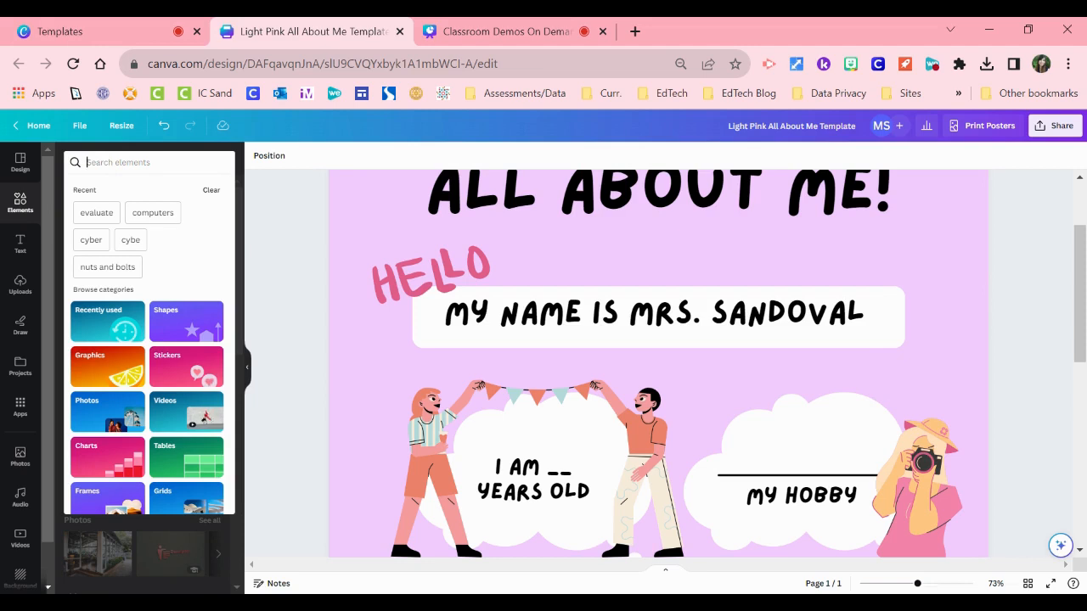
{"action": "type", "text": "educator"}
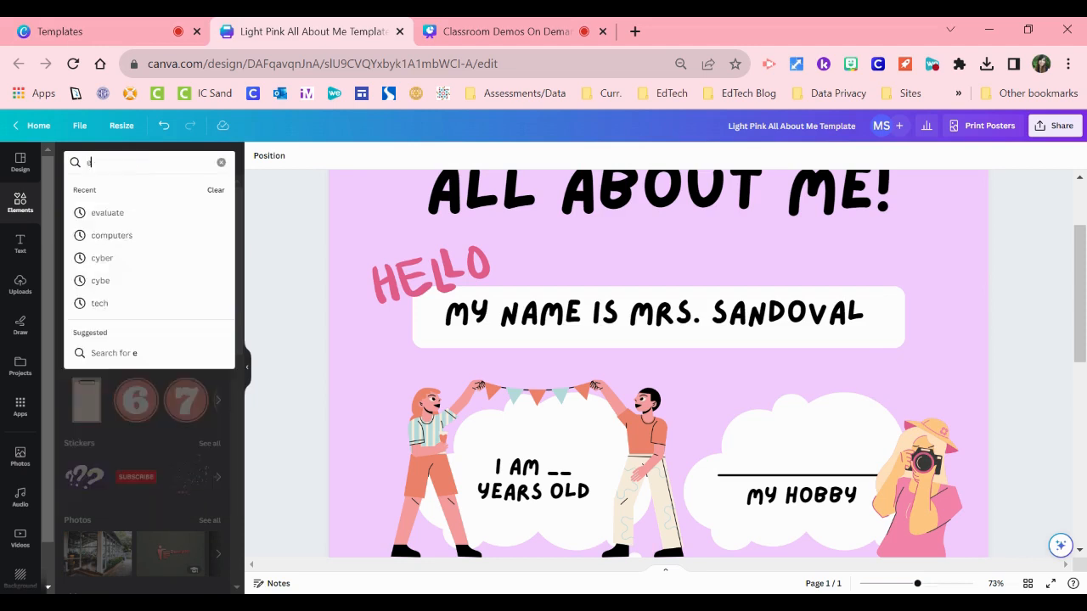
{"action": "key", "text": "Return"}
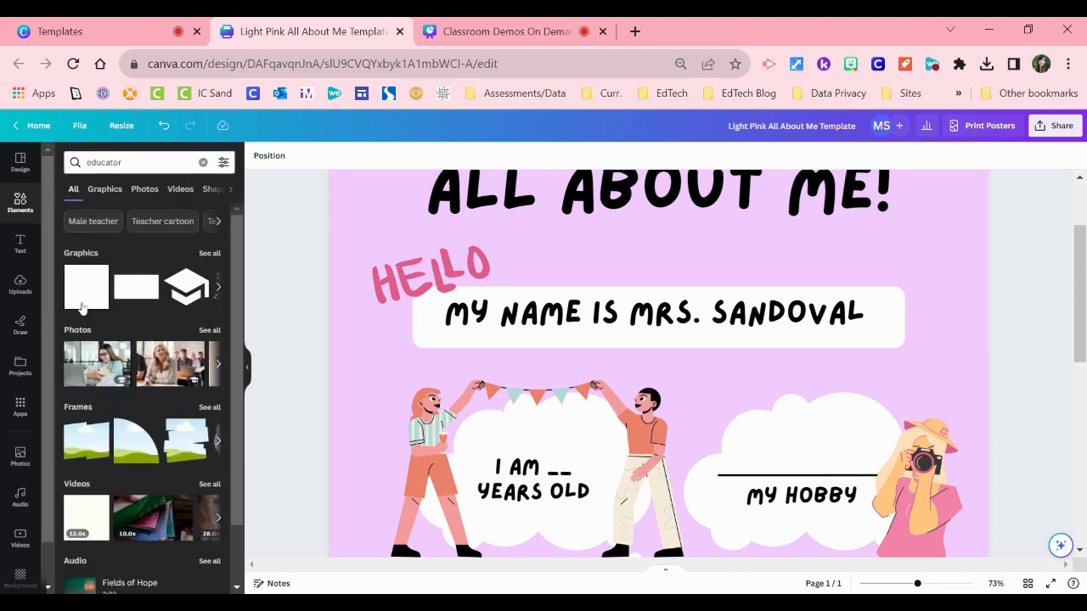
{"action": "left_click", "coordinate": [104, 189]}
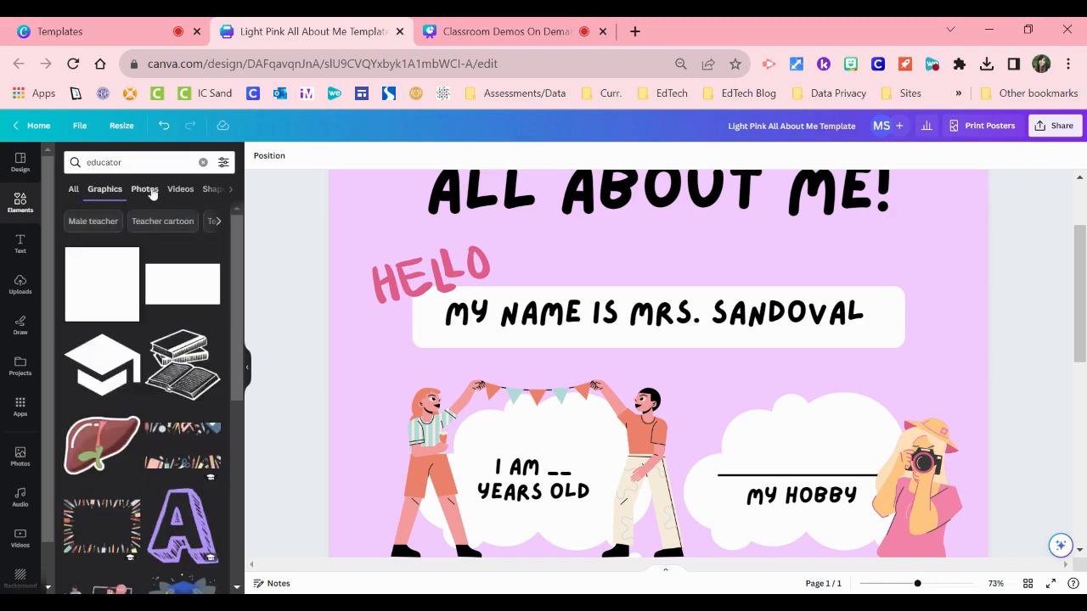
{"action": "left_click", "coordinate": [142, 189]}
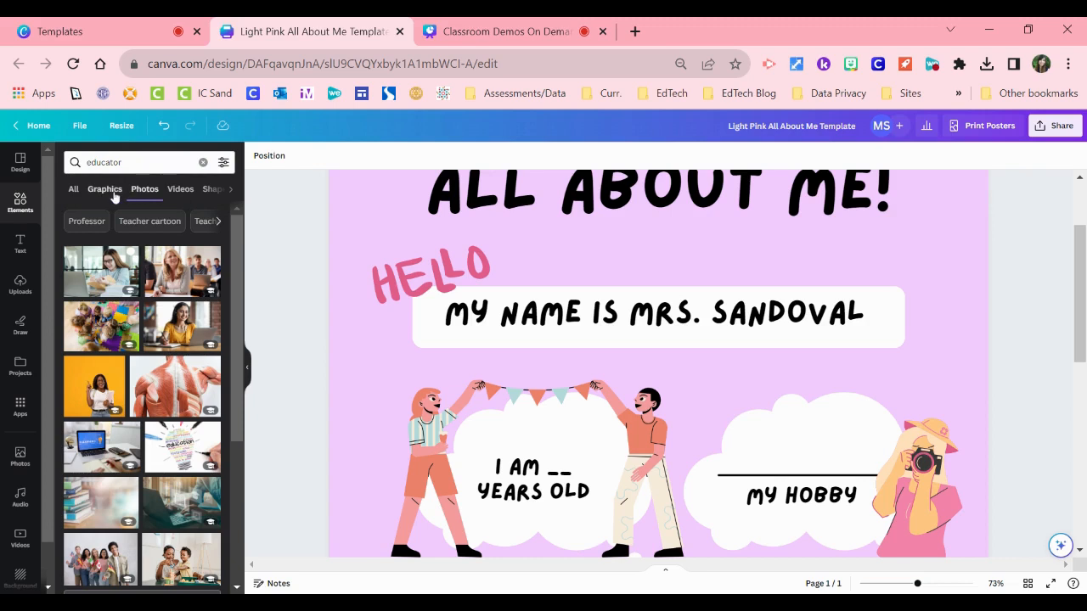
{"action": "scroll", "coordinate": [119, 189], "scroll_direction": "right", "scroll_amount": 3}
{"action": "scroll", "coordinate": [119, 189], "scroll_direction": "left", "scroll_amount": 3}
{"action": "left_click", "coordinate": [101, 197]}
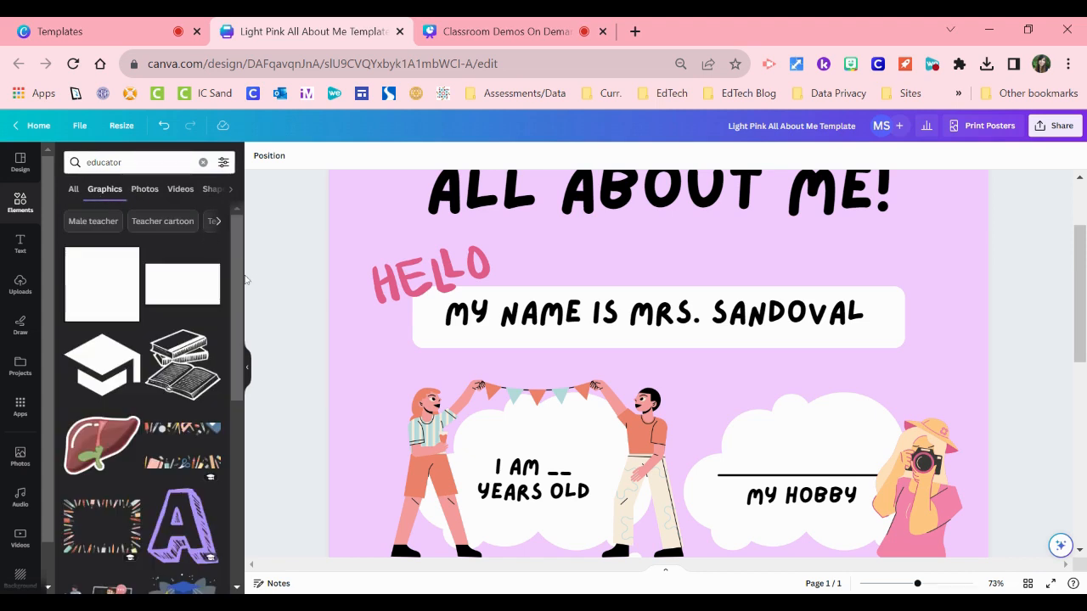
Insert the graphic of hands typing on a laptop surrounded by books and move it over the right end of the name banner
{"action": "left_click_drag", "start_coordinate": [239, 320], "coordinate": [237, 595]}
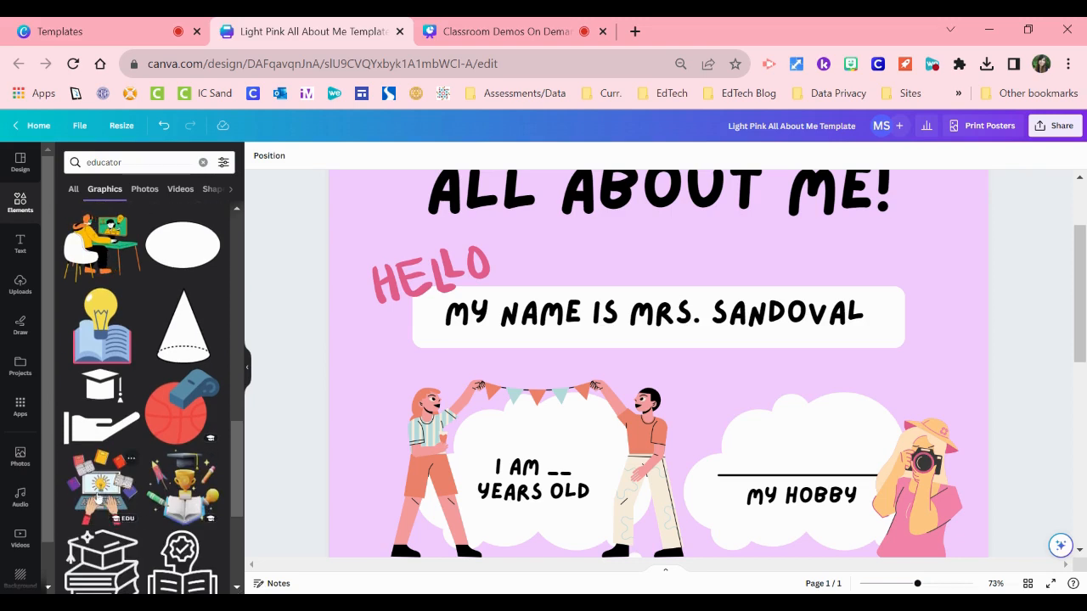
{"action": "left_click", "coordinate": [99, 497]}
{"action": "left_click_drag", "start_coordinate": [720, 485], "coordinate": [935, 251]}
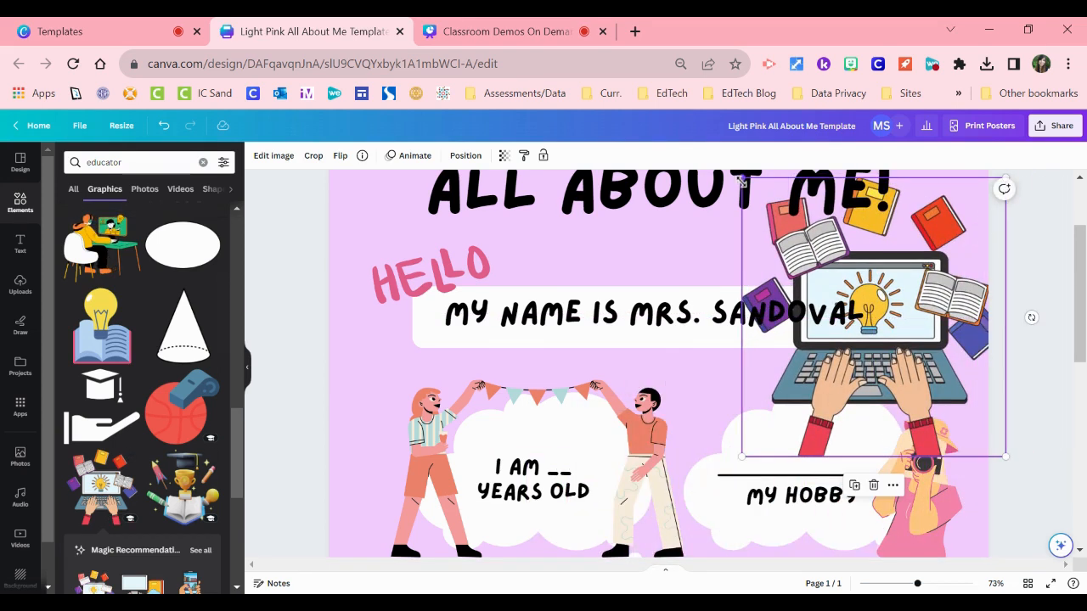
Shrink the laptop graphic and place it just after the surname, vertically centered on the name text
{"action": "left_click_drag", "start_coordinate": [742, 178], "coordinate": [735, 213]}
{"action": "left_click_drag", "start_coordinate": [1007, 453], "coordinate": [970, 418]}
{"action": "left_click_drag", "start_coordinate": [967, 198], "coordinate": [913, 311]}
{"action": "left_click_drag", "start_coordinate": [824, 380], "coordinate": [918, 327]}
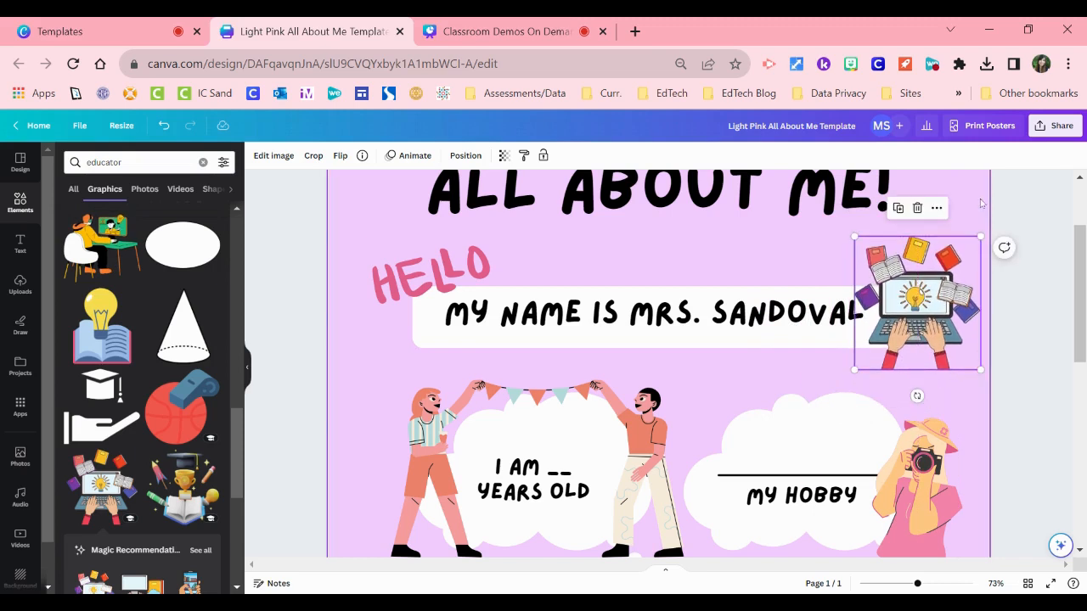
{"action": "left_click_drag", "start_coordinate": [980, 231], "coordinate": [957, 260]}
{"action": "left_click_drag", "start_coordinate": [934, 319], "coordinate": [952, 316]}
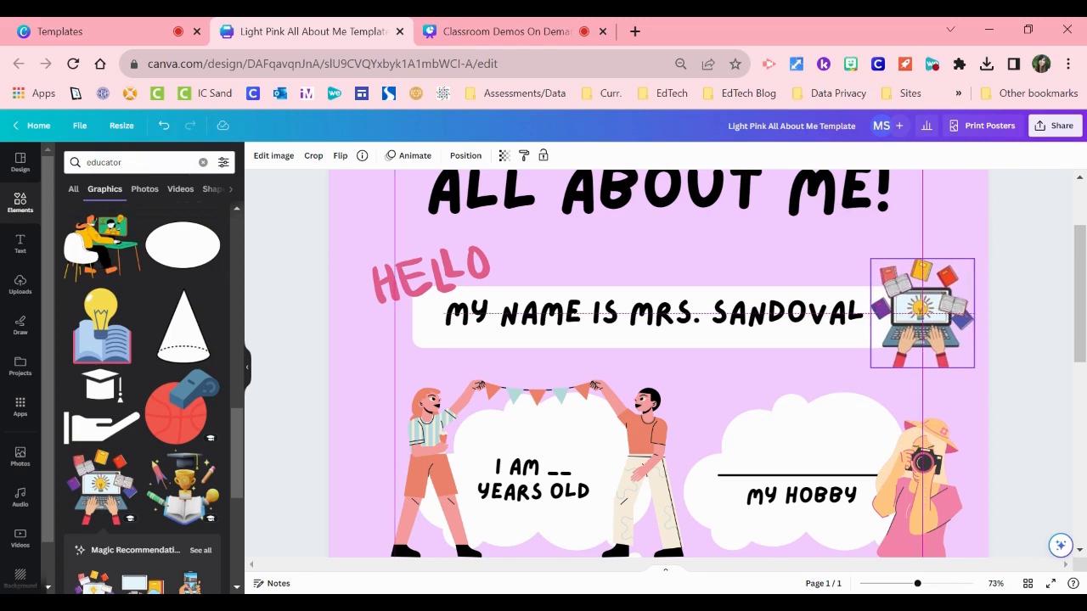
{"action": "left_click_drag", "start_coordinate": [951, 316], "coordinate": [952, 316]}
{"action": "left_click_drag", "start_coordinate": [922, 312], "coordinate": [922, 312]}
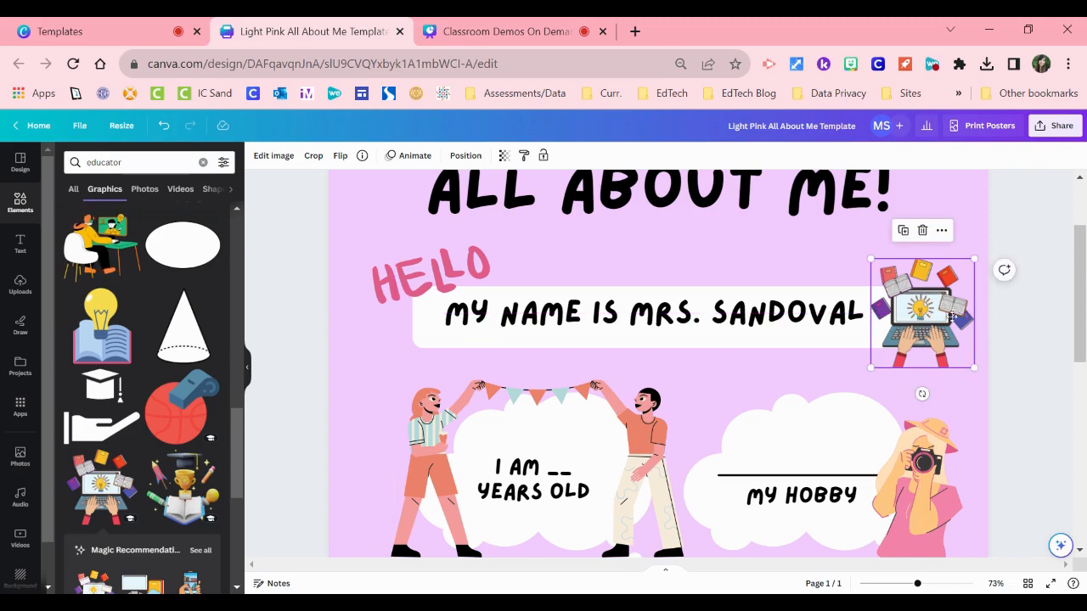
{"action": "left_click", "coordinate": [803, 376]}
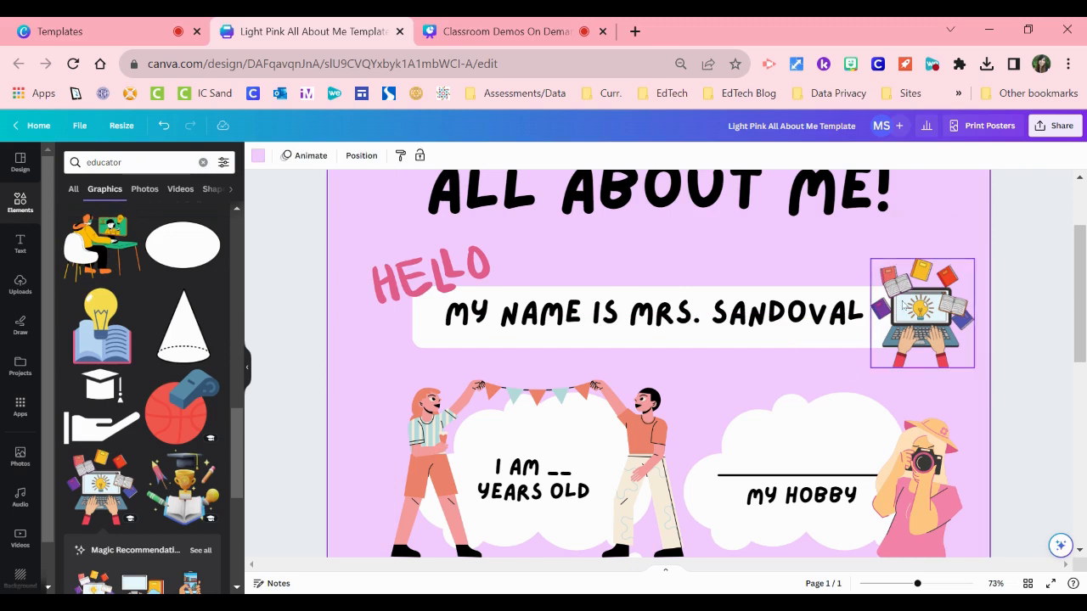
{"action": "left_click", "coordinate": [904, 304]}
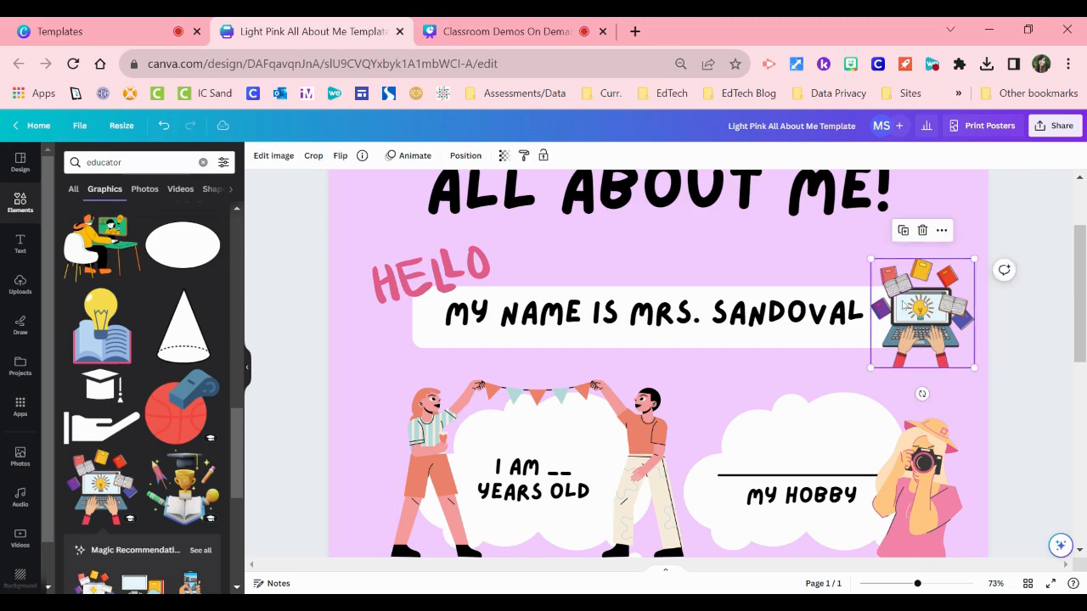
Recolor the HELLO graphic above the name banner with the default dark blue #004AAD
{"action": "left_click", "coordinate": [430, 270]}
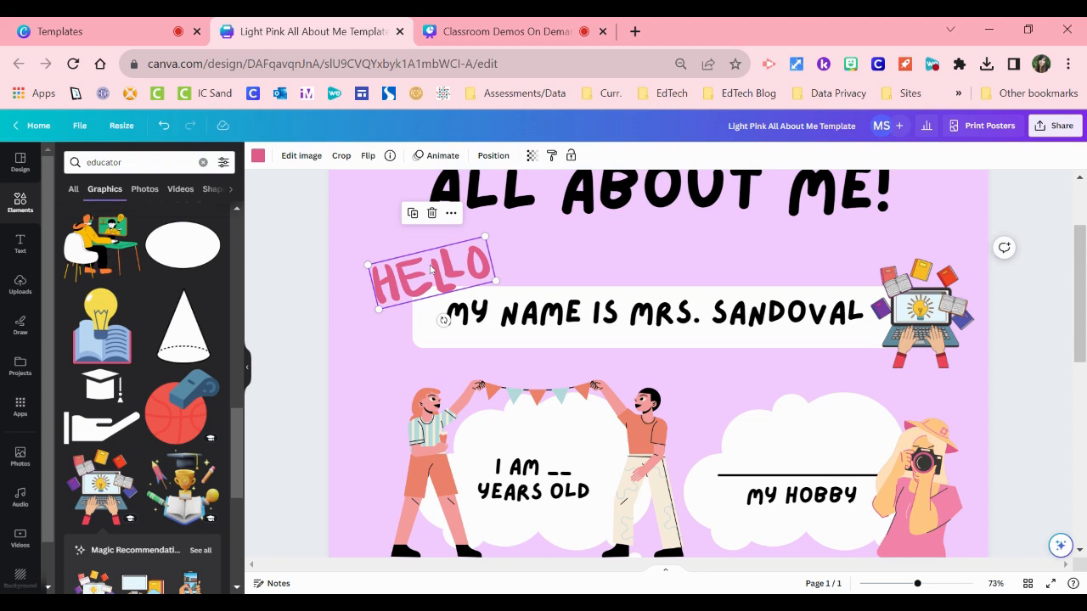
{"action": "left_click", "coordinate": [257, 155]}
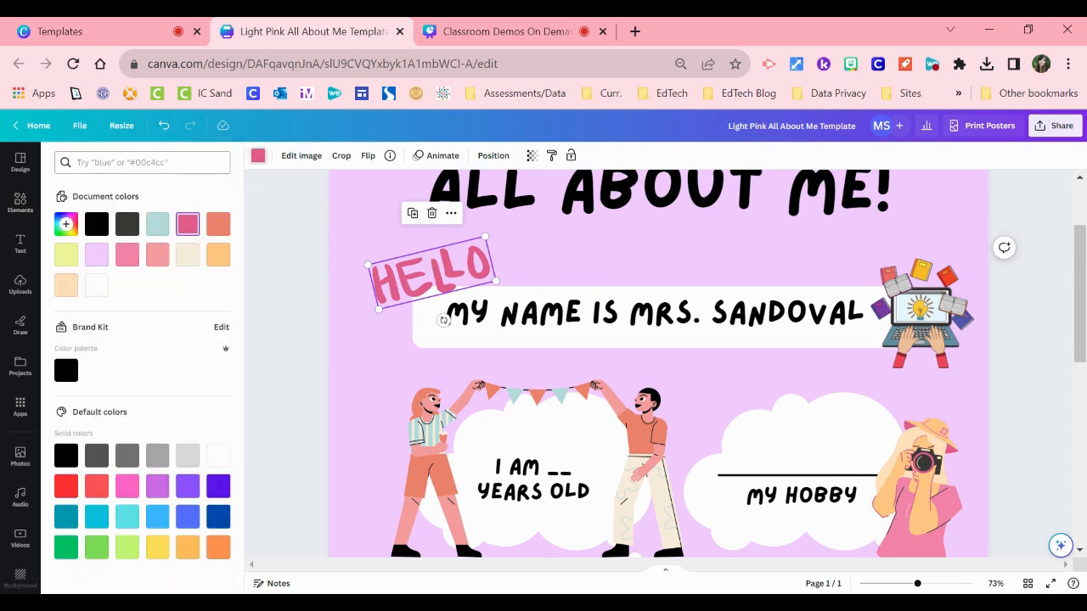
{"action": "left_click", "coordinate": [163, 518]}
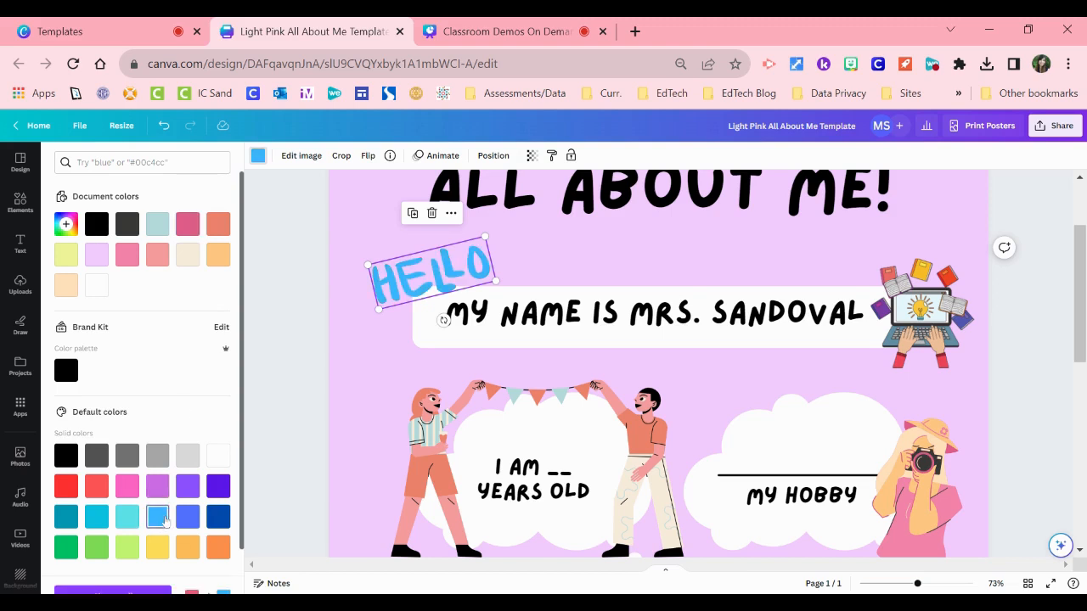
{"action": "left_click", "coordinate": [127, 516]}
{"action": "left_click", "coordinate": [154, 512]}
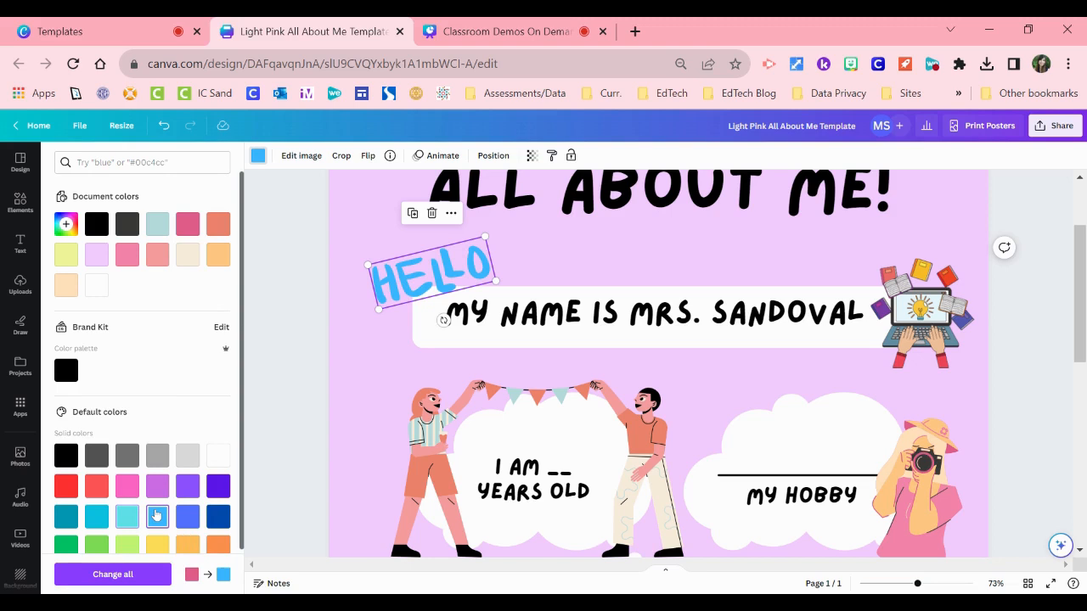
{"action": "left_click", "coordinate": [213, 520]}
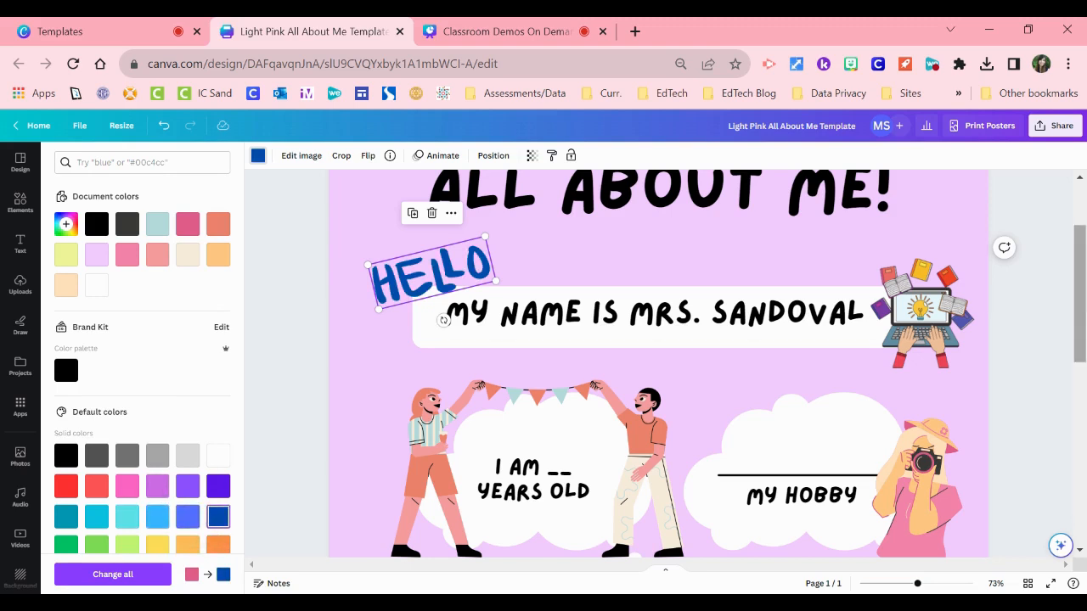
Recolor the HELLO graphic with the purple sampled from the book at the edge of the laptop graphic
{"action": "mouse_move", "coordinate": [1083, 321]}
{"action": "left_mouse_down"}
{"action": "mouse_move", "coordinate": [1082, 338]}
{"action": "mouse_move", "coordinate": [1079, 322]}
{"action": "left_mouse_up"}
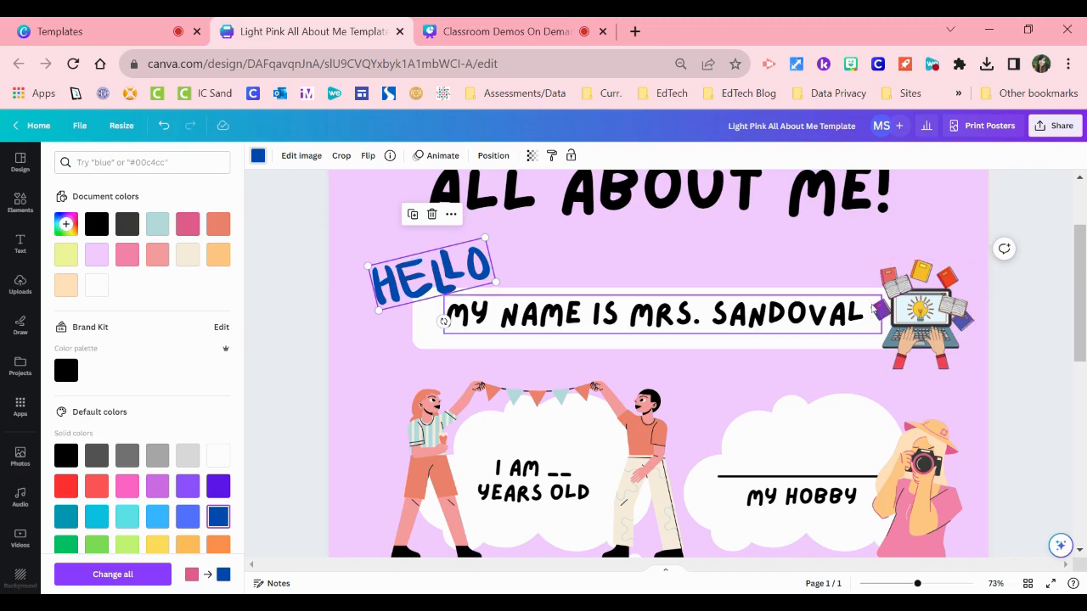
{"action": "left_click", "coordinate": [65, 226]}
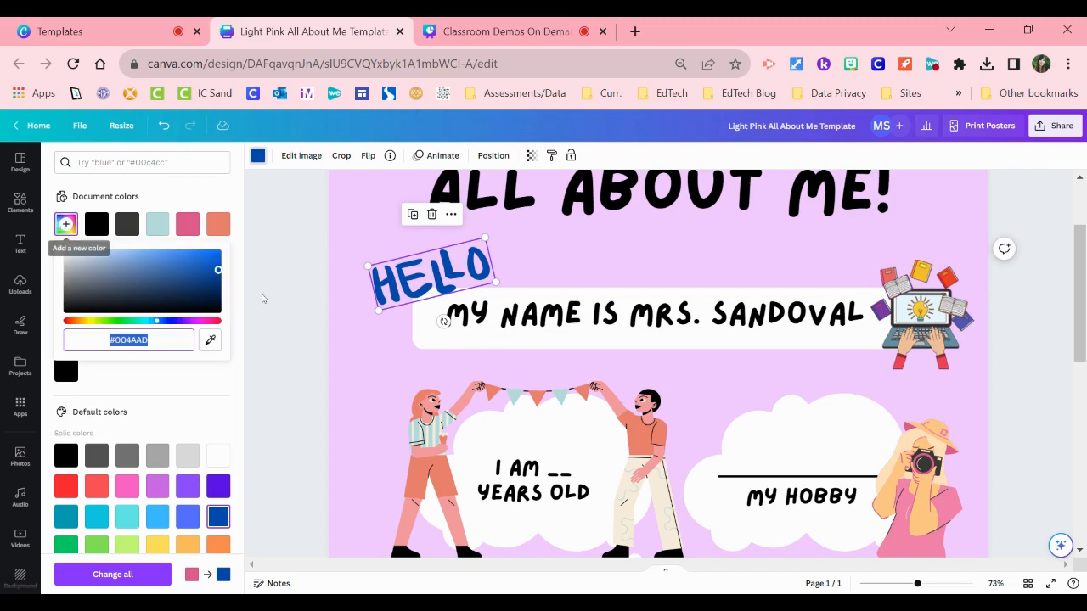
{"action": "left_click", "coordinate": [209, 341]}
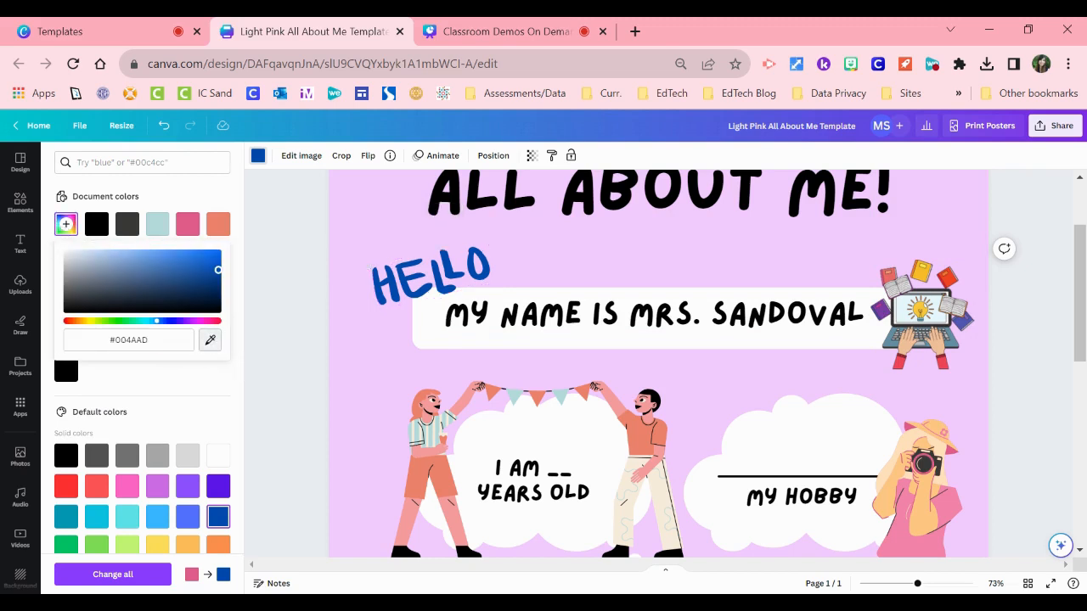
{"action": "left_click", "coordinate": [879, 311]}
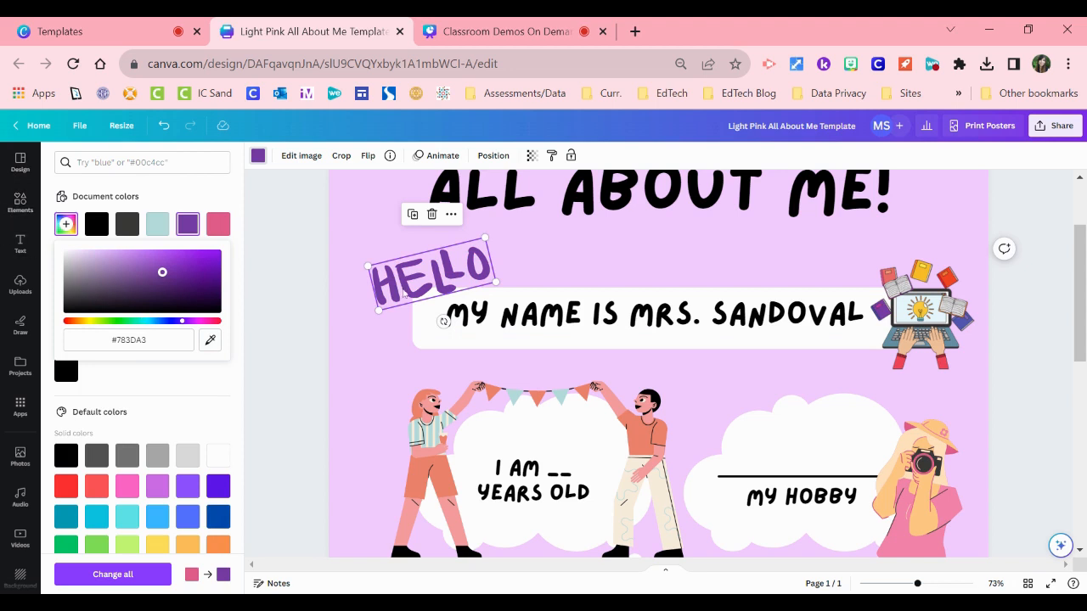
{"action": "left_click", "coordinate": [288, 300]}
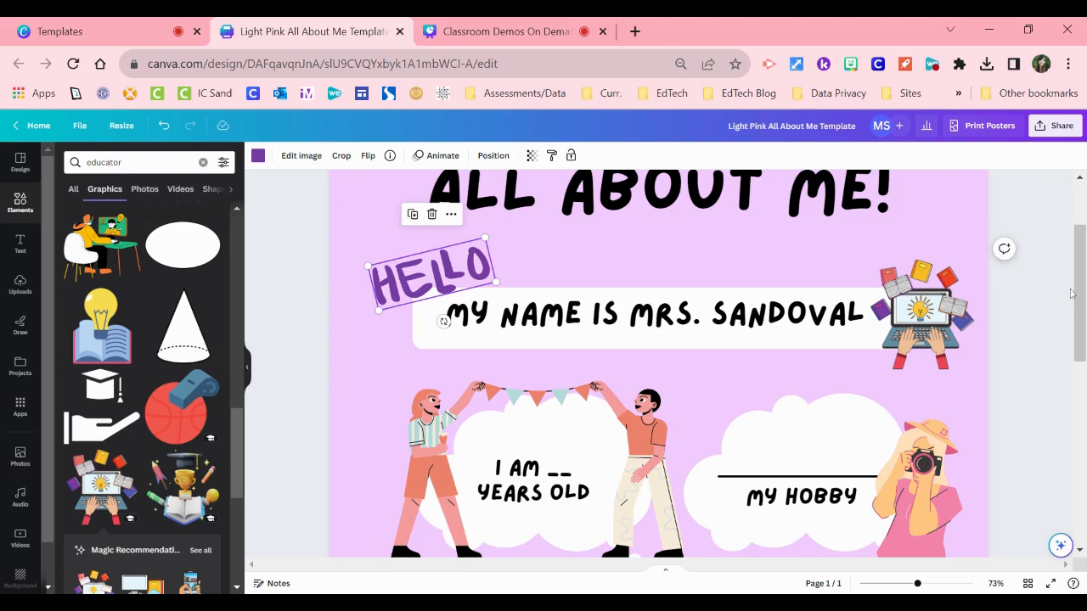
Look over the age, hobby and favorites sections below the name banner
{"action": "left_click_drag", "start_coordinate": [1078, 279], "coordinate": [1071, 340]}
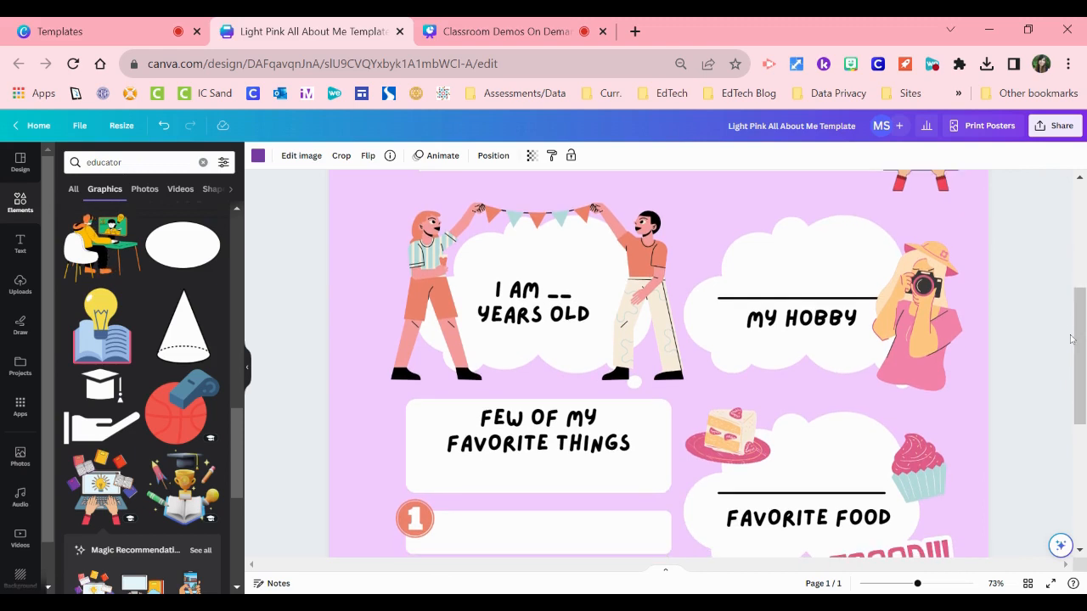
{"action": "left_click", "coordinate": [655, 276]}
{"action": "scroll", "coordinate": [1080, 348], "scroll_direction": "up", "scroll_amount": 3}
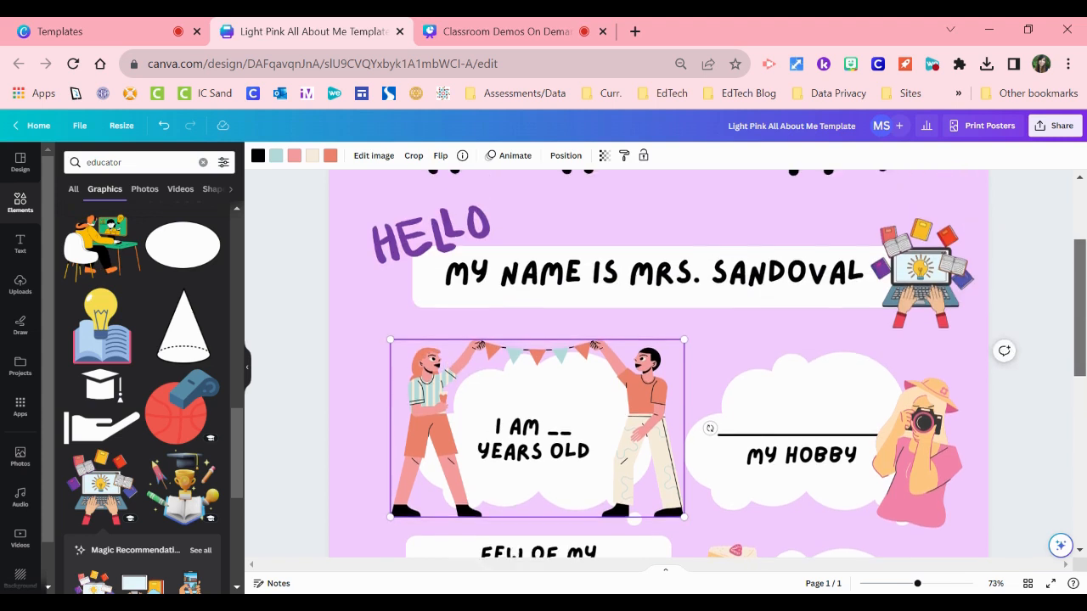
{"action": "scroll", "coordinate": [676, 265], "scroll_direction": "up", "scroll_amount": 1}
{"action": "scroll", "coordinate": [675, 264], "scroll_direction": "down", "scroll_amount": 3}
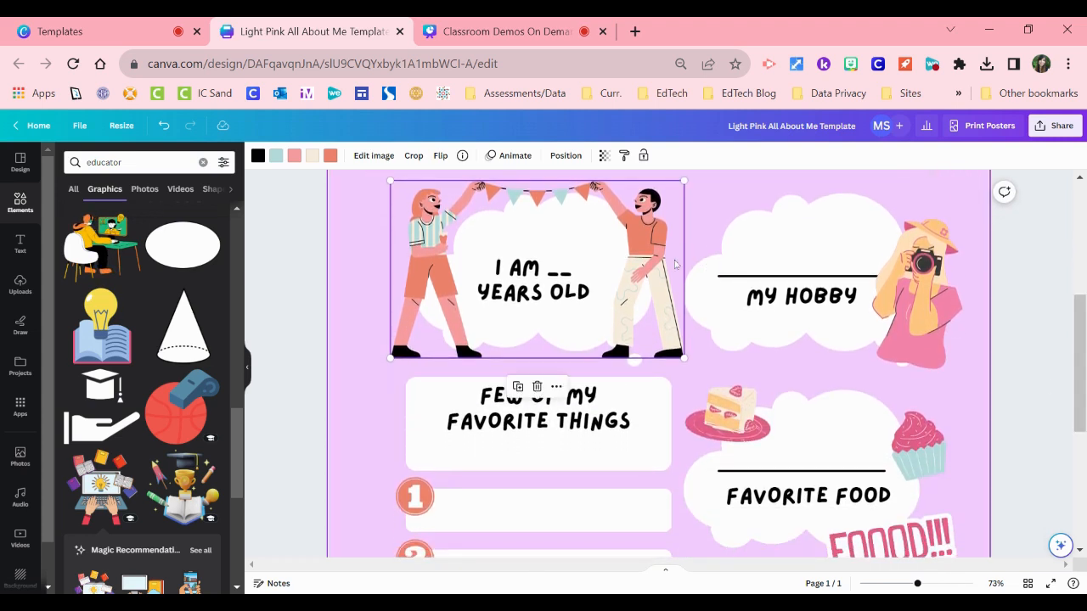
{"action": "left_click", "coordinate": [547, 282]}
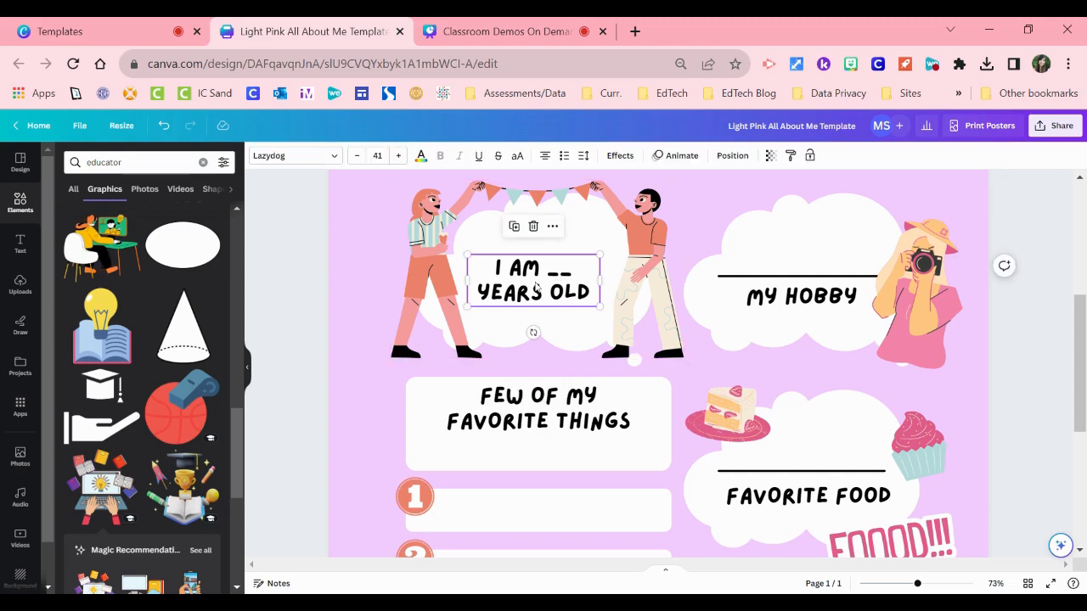
{"action": "left_click", "coordinate": [548, 281]}
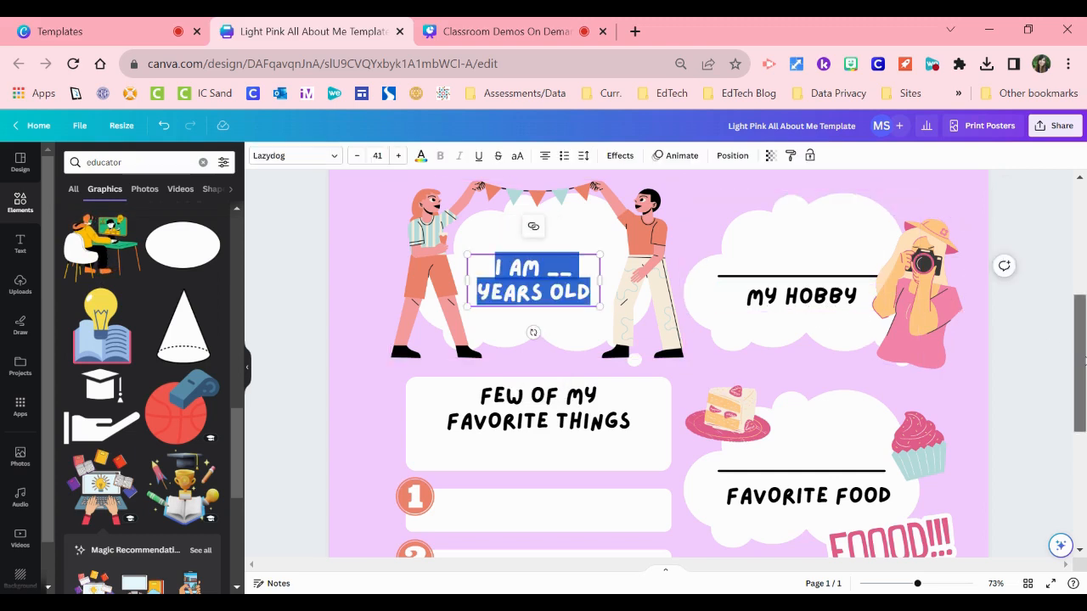
{"action": "scroll", "coordinate": [1061, 377], "scroll_direction": "up", "scroll_amount": 5}
{"action": "scroll", "coordinate": [817, 338], "scroll_direction": "down", "scroll_amount": 3}
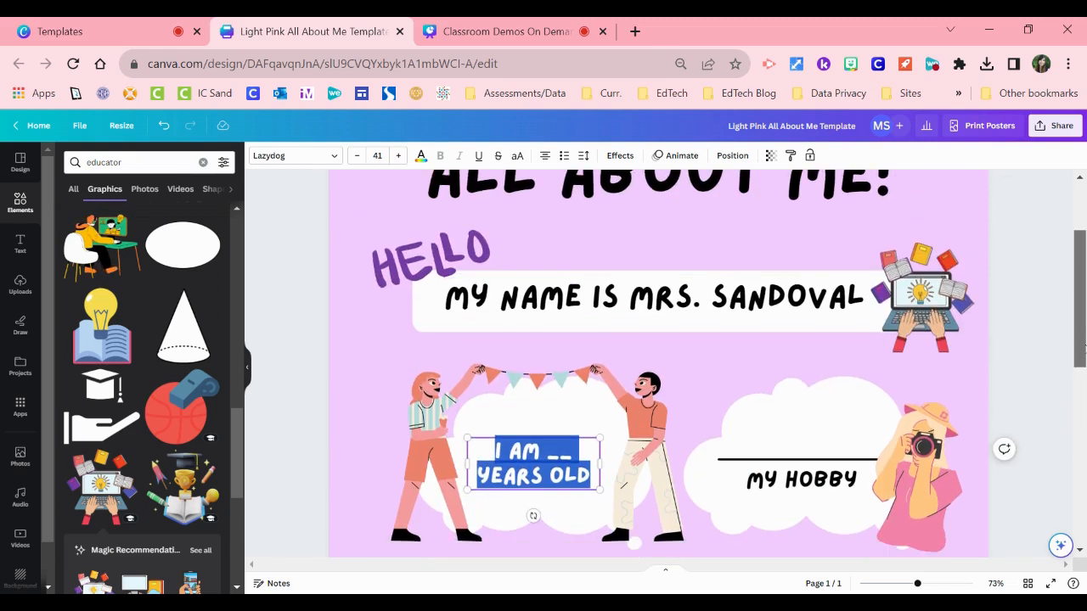
{"action": "left_click", "coordinate": [818, 339]}
{"action": "double_click", "coordinate": [818, 339]}
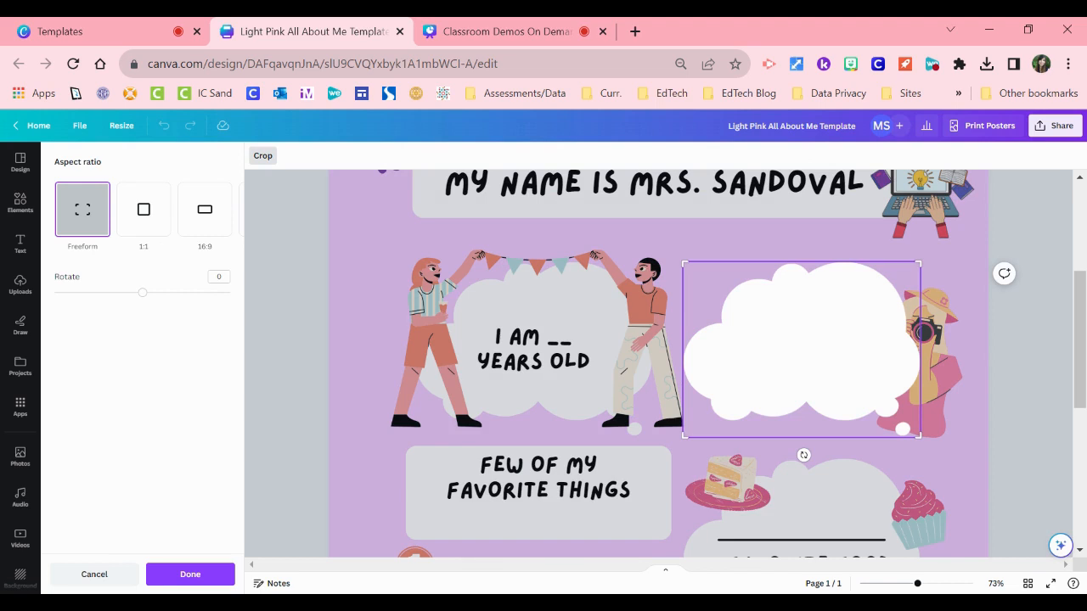
{"action": "left_click", "coordinate": [116, 581]}
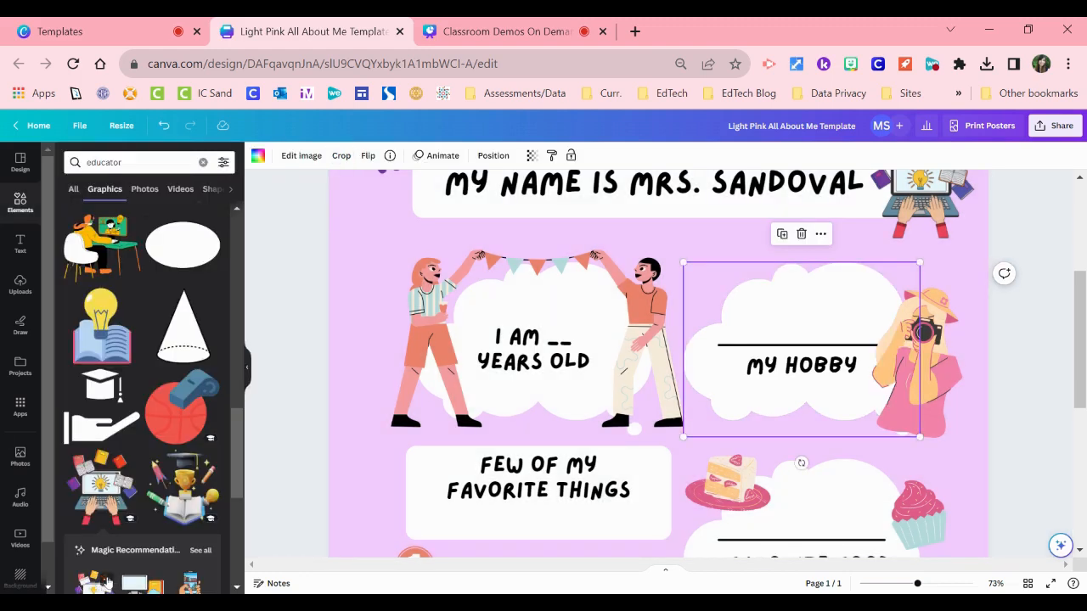
{"action": "left_click", "coordinate": [811, 373]}
{"action": "left_click", "coordinate": [845, 368]}
{"action": "left_click_drag", "start_coordinate": [846, 368], "coordinate": [745, 366]}
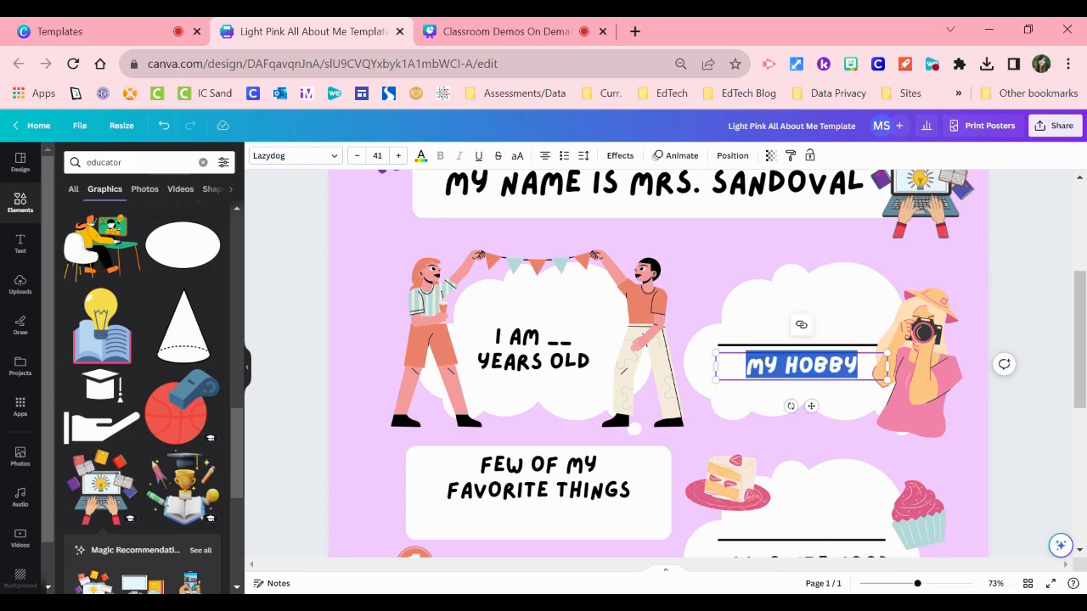
{"action": "left_click", "coordinate": [821, 323]}
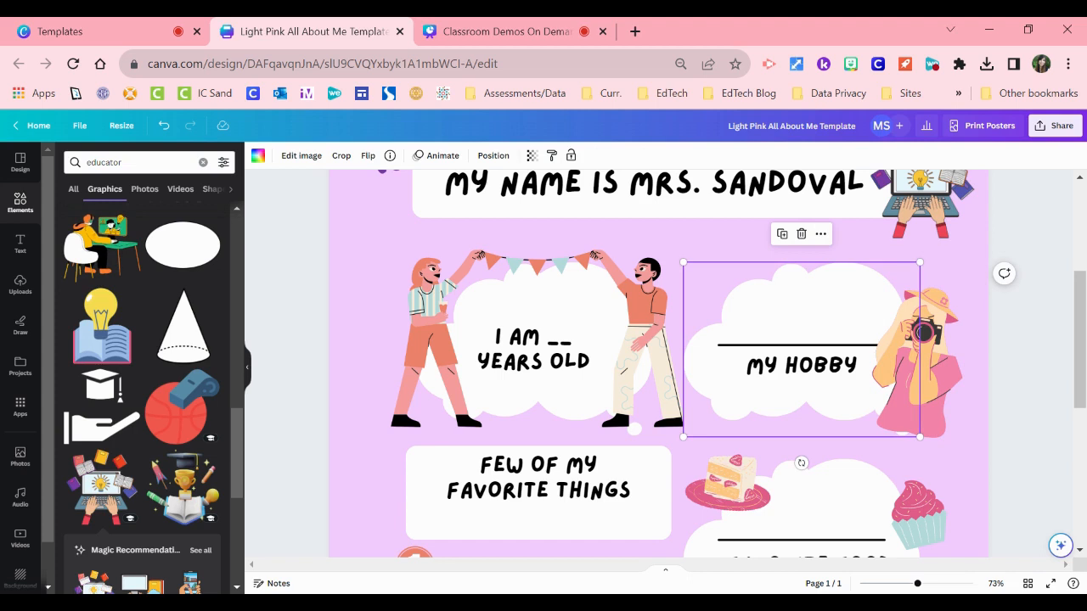
Add a new text box and move it into the hobby cloud, above the blank line
{"action": "left_click", "coordinate": [30, 263]}
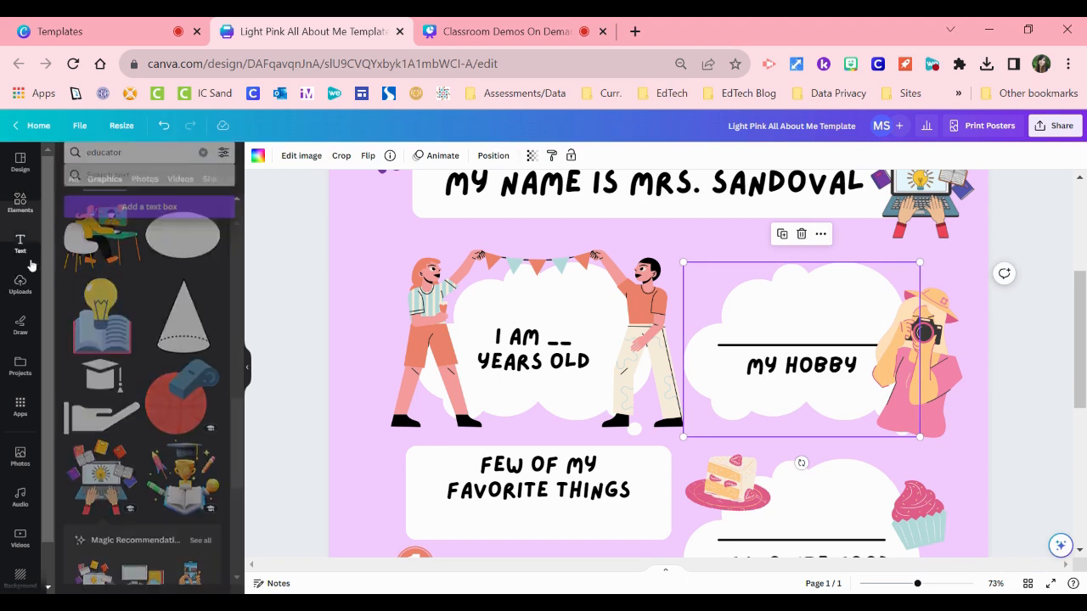
{"action": "left_click", "coordinate": [157, 201]}
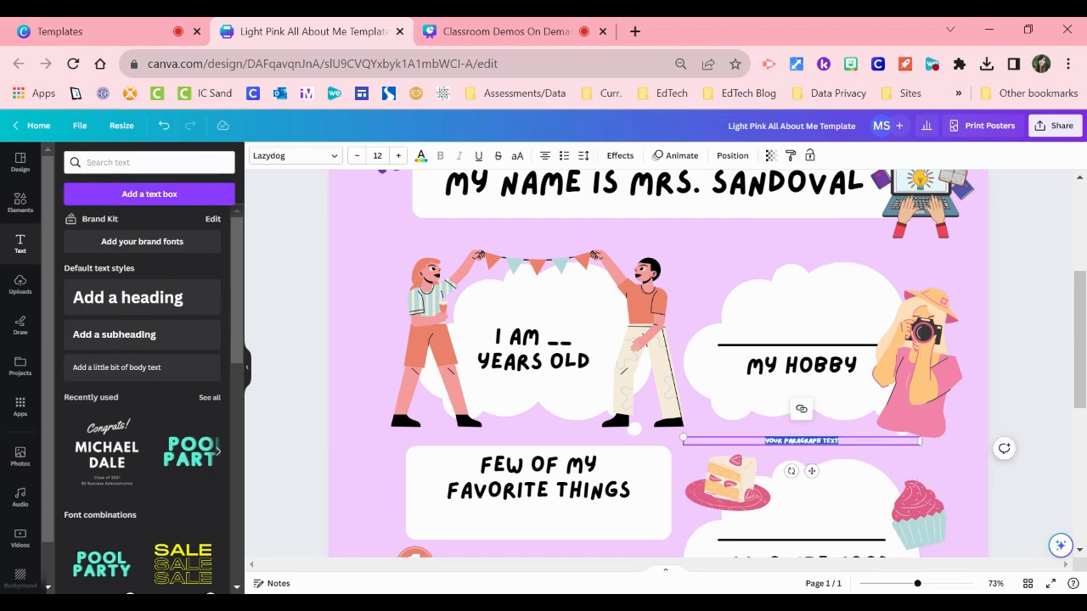
{"action": "left_click", "coordinate": [835, 441]}
{"action": "left_click_drag", "start_coordinate": [835, 441], "coordinate": [842, 308]}
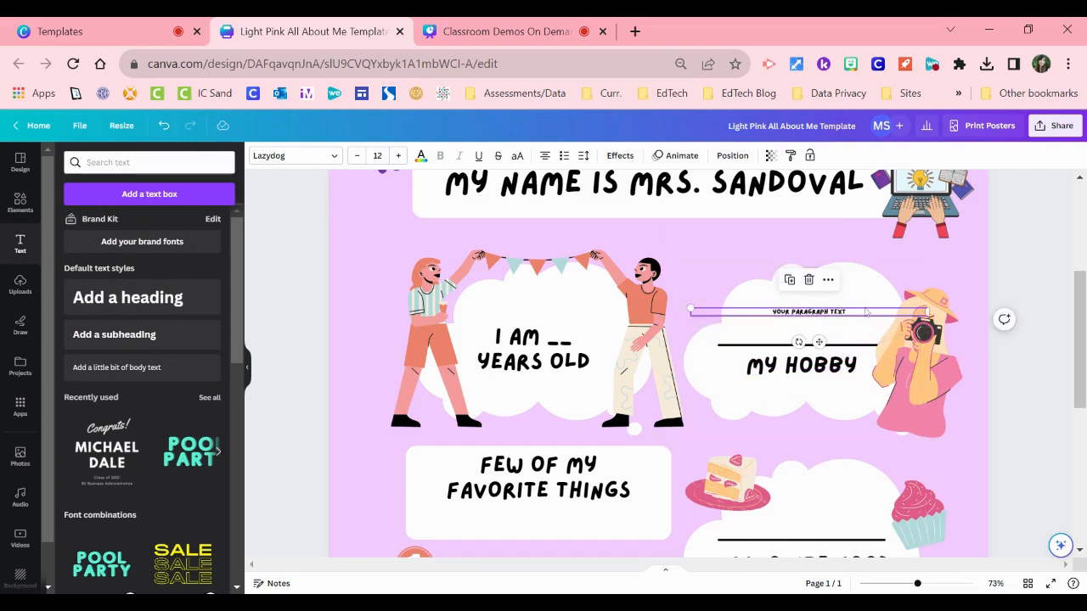
Enlarge the new text to font size 37 and narrow its box to fit the width of the hobby line
{"action": "left_click", "coordinate": [398, 156]}
{"action": "left_click", "coordinate": [398, 156]}
{"action": "left_click", "coordinate": [398, 156]}
{"action": "left_click", "coordinate": [398, 156]}
{"action": "left_click", "coordinate": [398, 157]}
{"action": "double_click", "coordinate": [399, 156]}
{"action": "double_click", "coordinate": [398, 156]}
{"action": "left_click", "coordinate": [399, 156]}
{"action": "double_click", "coordinate": [398, 156]}
{"action": "double_click", "coordinate": [398, 156]}
{"action": "left_click", "coordinate": [398, 156]}
{"action": "left_click", "coordinate": [399, 156]}
{"action": "double_click", "coordinate": [399, 156]}
{"action": "double_click", "coordinate": [398, 156]}
{"action": "left_click", "coordinate": [398, 156]}
{"action": "left_click", "coordinate": [398, 156]}
{"action": "left_click", "coordinate": [398, 156]}
{"action": "left_click", "coordinate": [398, 156]}
{"action": "left_click", "coordinate": [398, 157]}
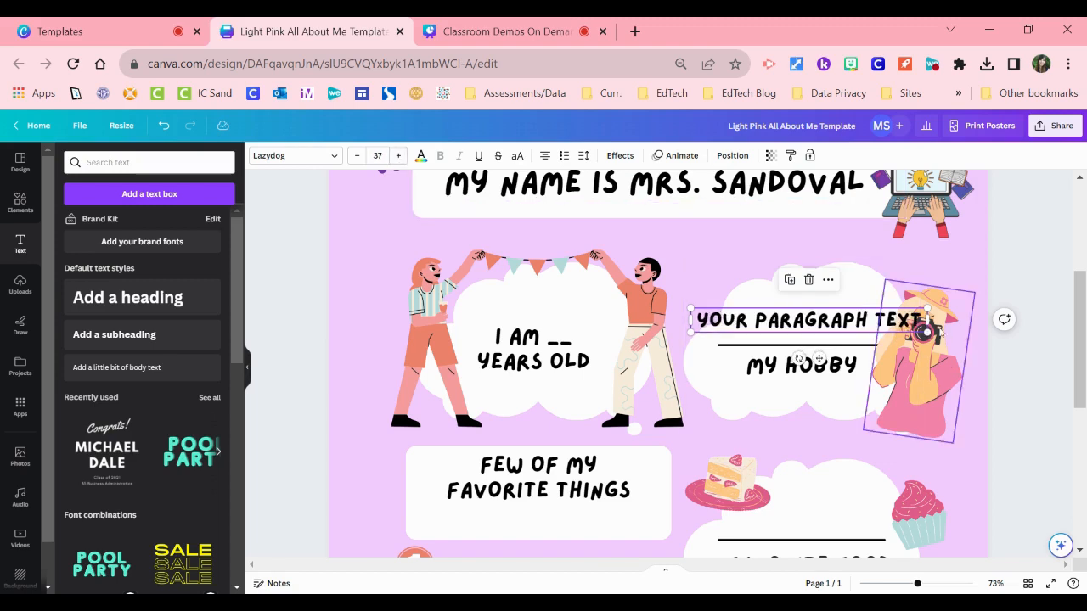
{"action": "left_click_drag", "start_coordinate": [935, 320], "coordinate": [887, 302]}
{"action": "mouse_move", "coordinate": [737, 302]}
{"action": "left_mouse_down"}
{"action": "mouse_move", "coordinate": [703, 303]}
{"action": "mouse_move", "coordinate": [729, 301]}
{"action": "left_mouse_up"}
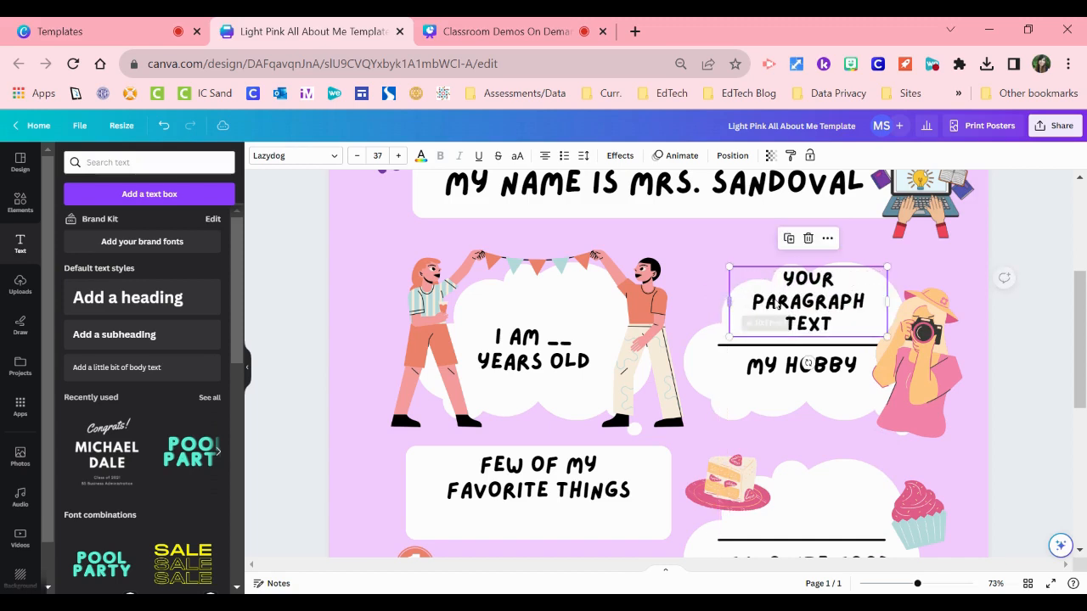
Replace the placeholder with "RIDING MY BIKE" and move it down to sit just above the hobby line
{"action": "double_click", "coordinate": [842, 325]}
{"action": "type", "text": "RI"}
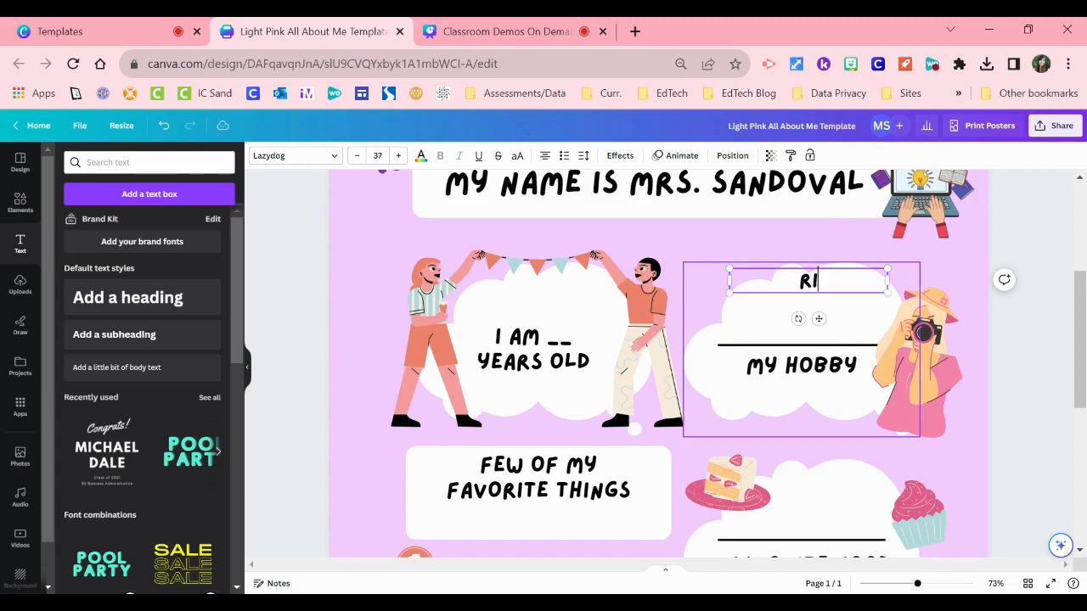
{"action": "type", "text": "DING MY BIKE"}
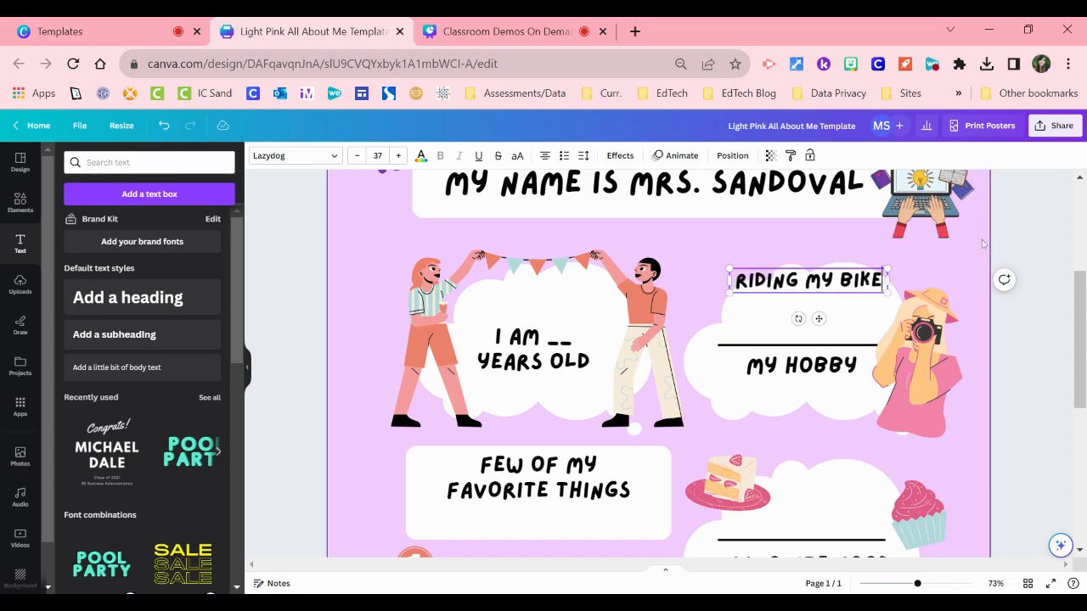
{"action": "left_click", "coordinate": [952, 276]}
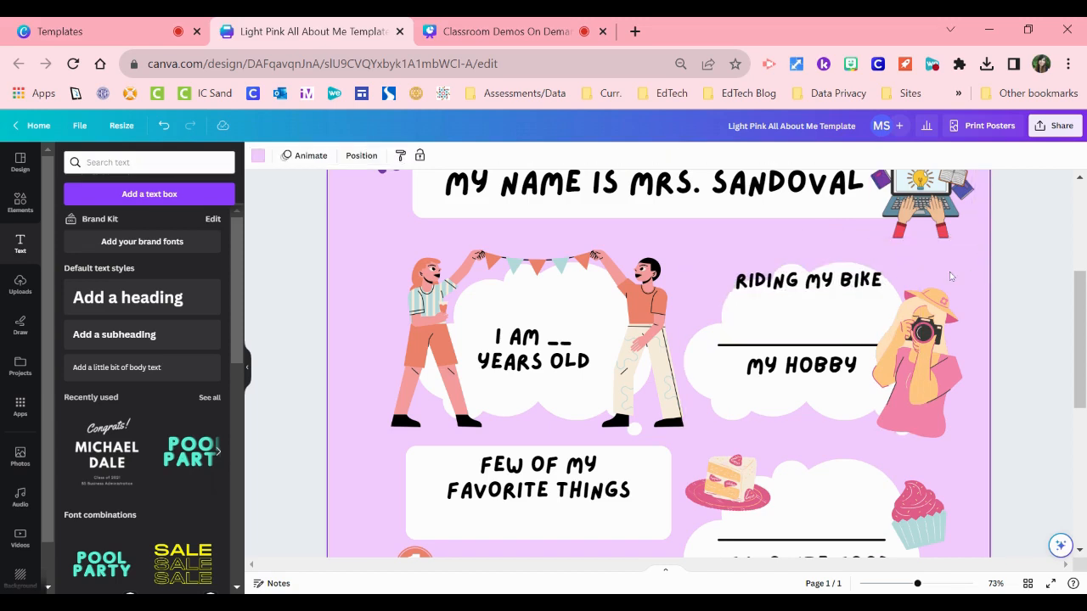
{"action": "left_click_drag", "start_coordinate": [809, 276], "coordinate": [808, 315]}
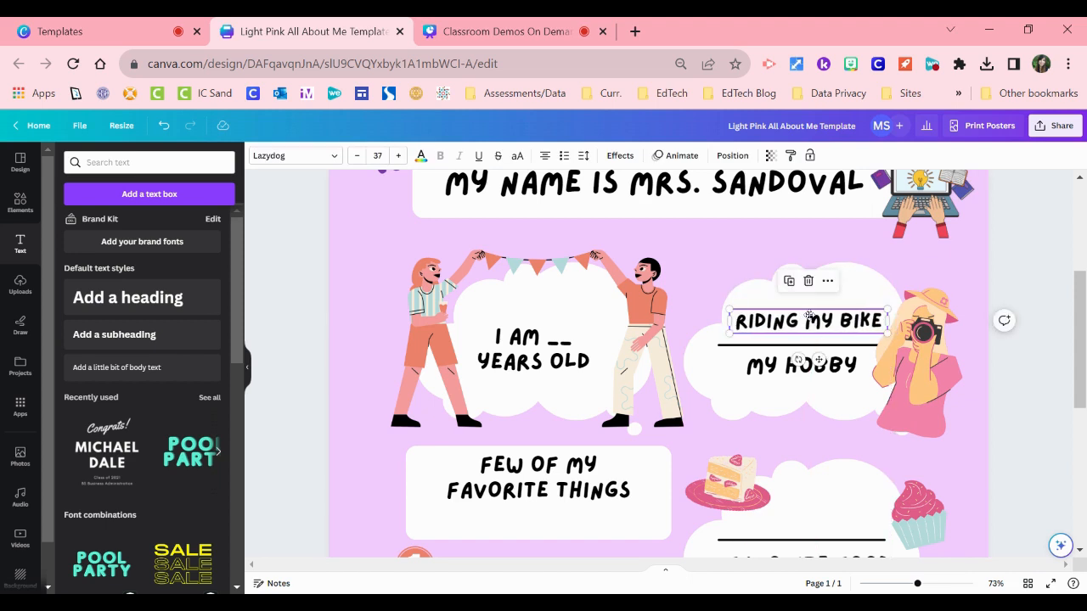
Try to recolor the RIDING MY BIKE text with the document's purple while its text is being edited
{"action": "scroll", "coordinate": [727, 271], "scroll_direction": "up", "scroll_amount": 3}
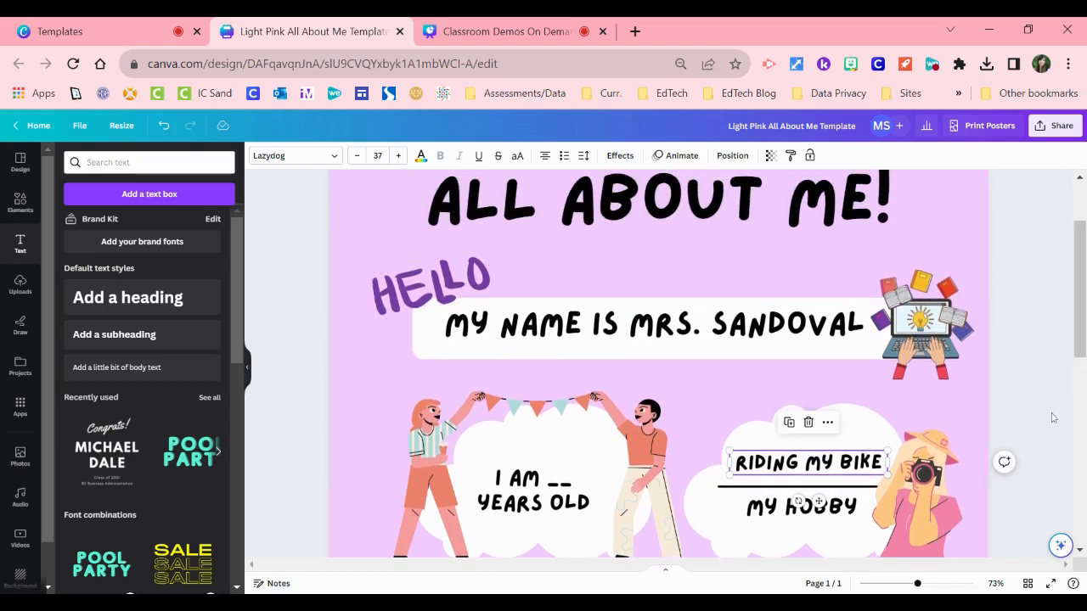
{"action": "scroll", "coordinate": [1053, 366], "scroll_direction": "down", "scroll_amount": 2}
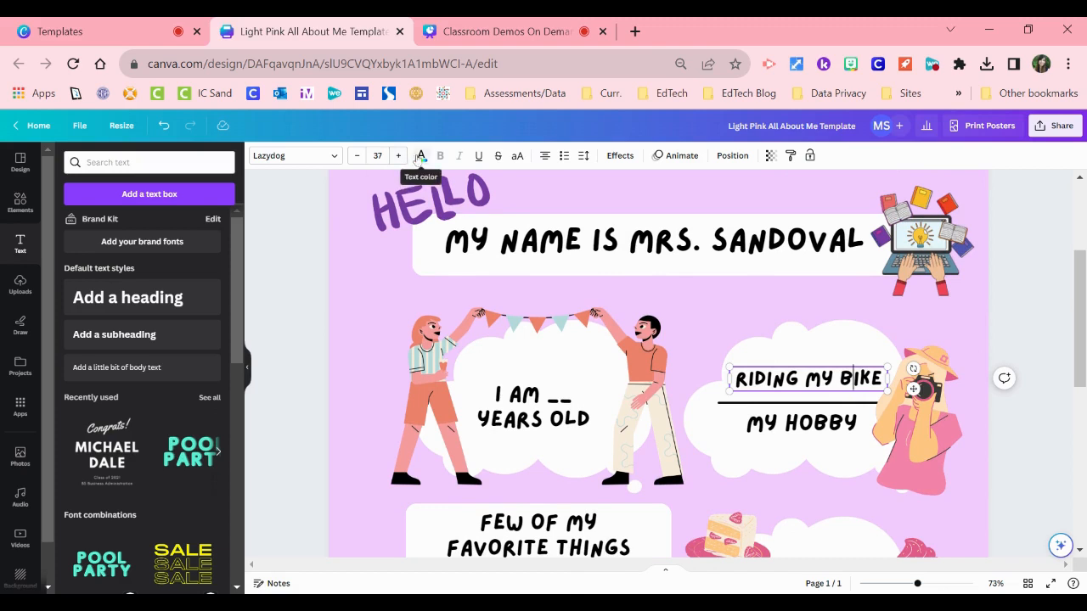
{"action": "left_click", "coordinate": [419, 157]}
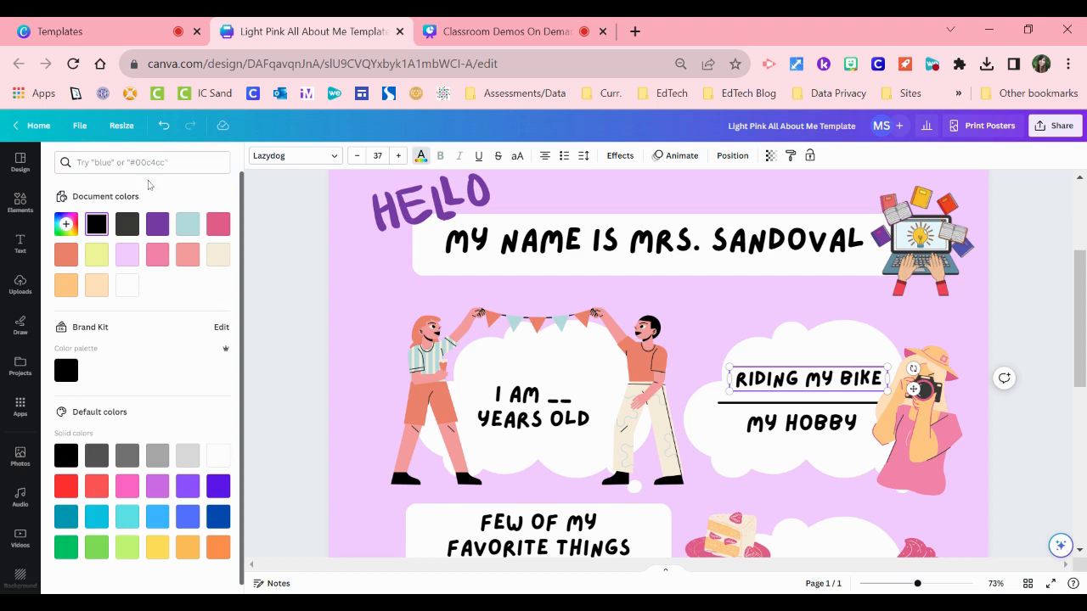
{"action": "left_click", "coordinate": [158, 225]}
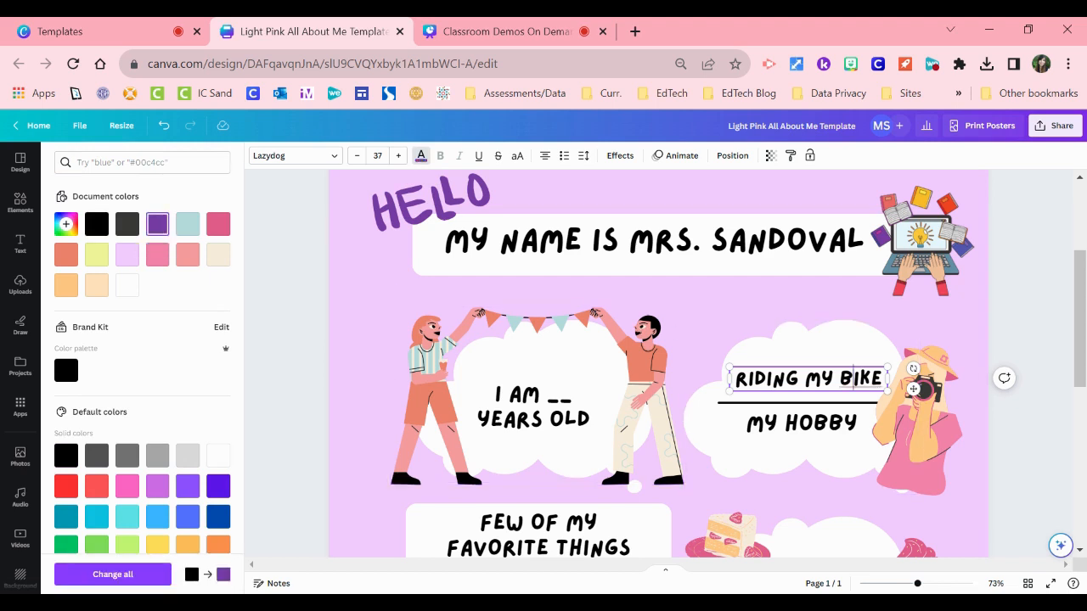
{"action": "left_click", "coordinate": [839, 378]}
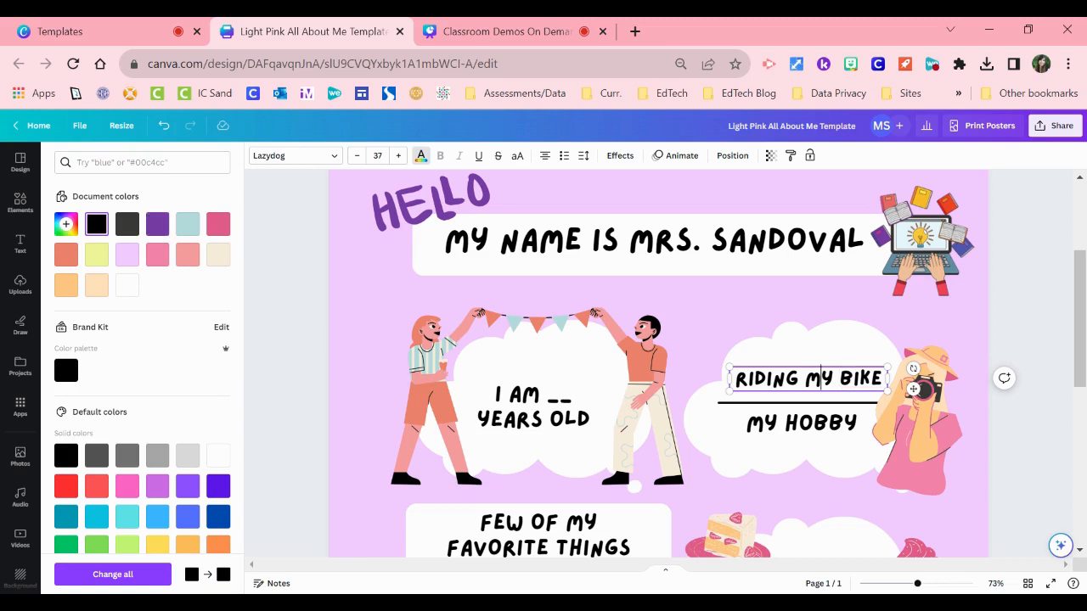
{"action": "left_click", "coordinate": [1038, 345]}
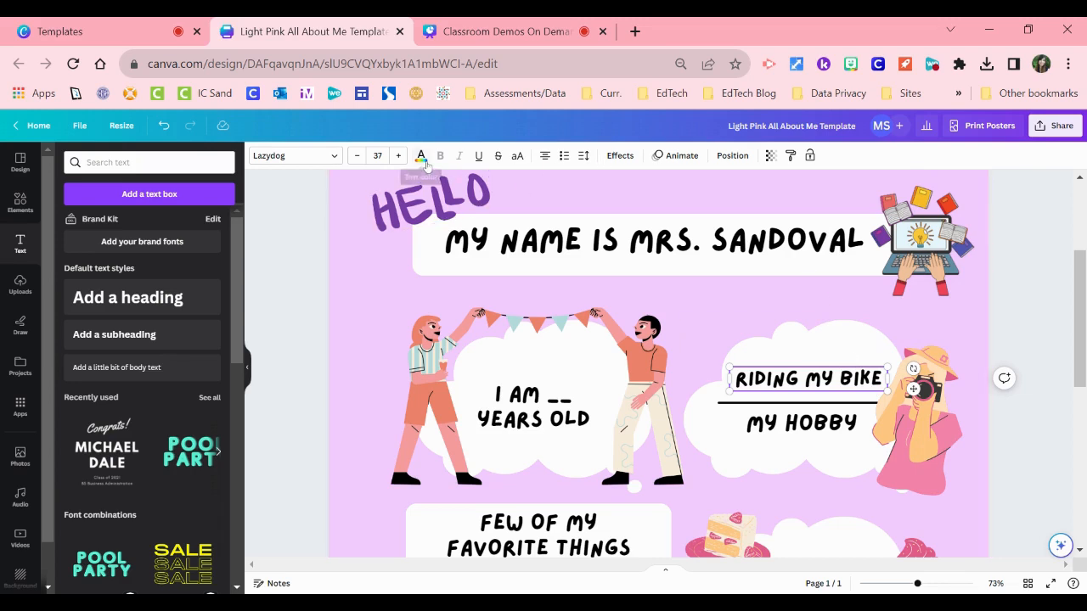
{"action": "left_click", "coordinate": [1032, 340]}
Recolor the whole RIDING MY BIKE text box with the document's purple and apply that change to all black text on the poster
{"action": "left_click", "coordinate": [842, 383]}
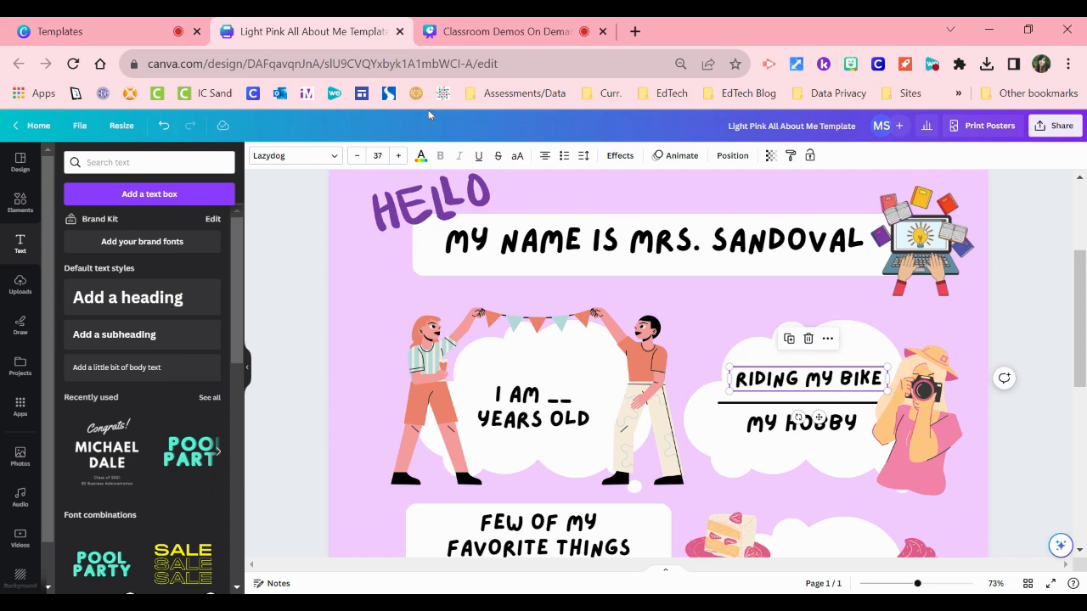
{"action": "left_click", "coordinate": [420, 156]}
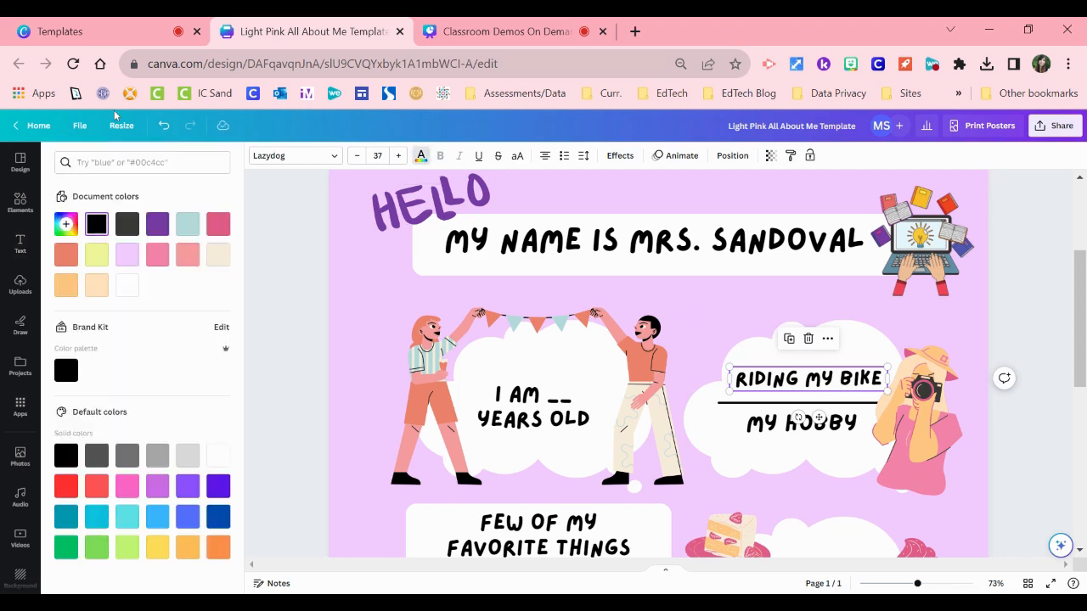
{"action": "left_click", "coordinate": [156, 223]}
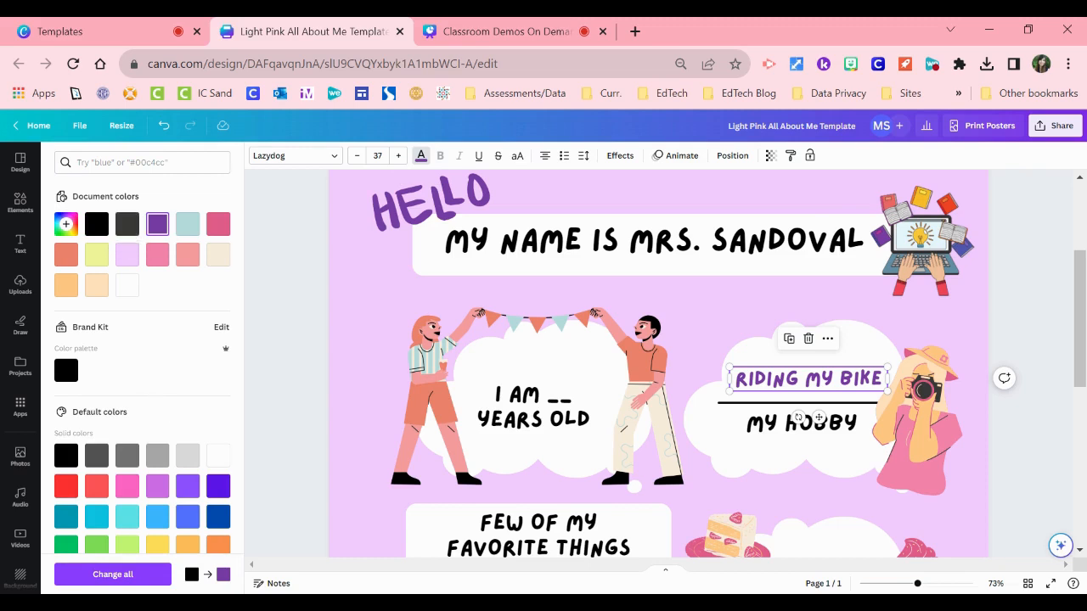
{"action": "left_click", "coordinate": [145, 576]}
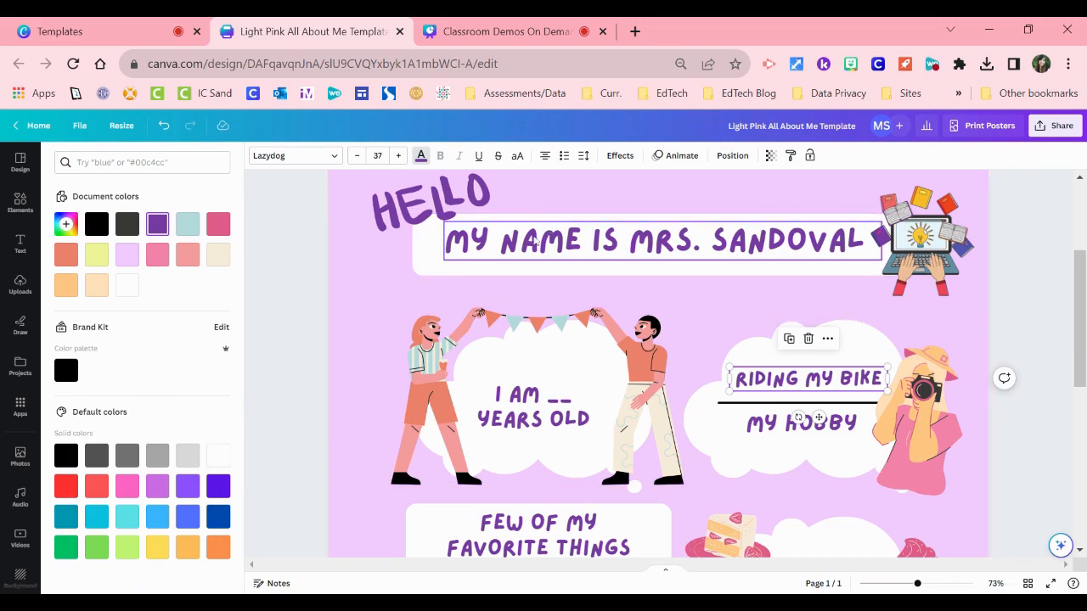
{"action": "left_click_drag", "start_coordinate": [1083, 320], "coordinate": [1076, 259]}
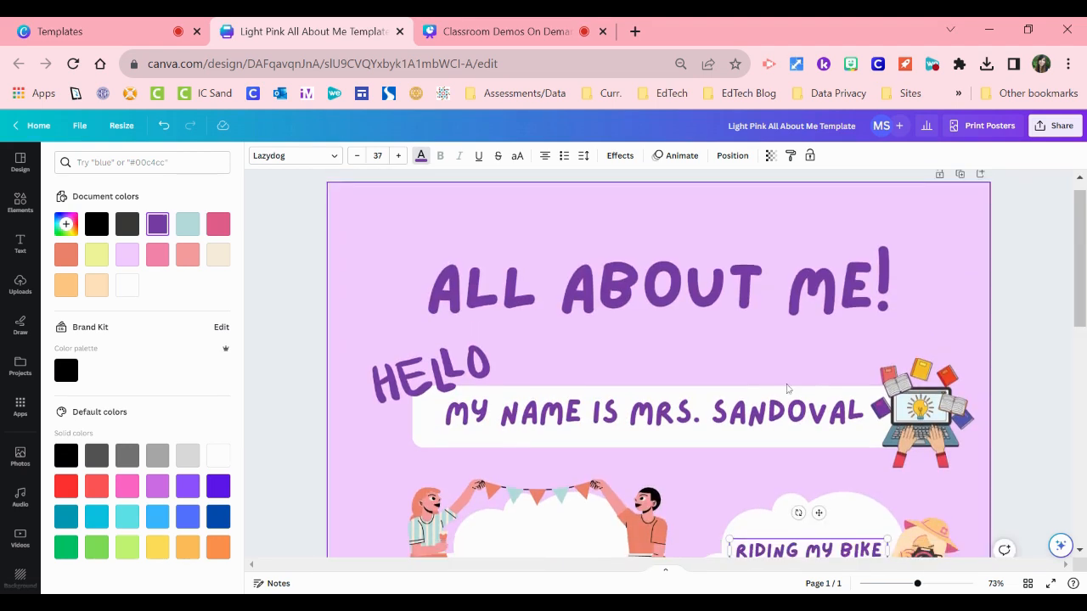
Undo the change that turned all the poster's black text purple
{"action": "left_click", "coordinate": [164, 127]}
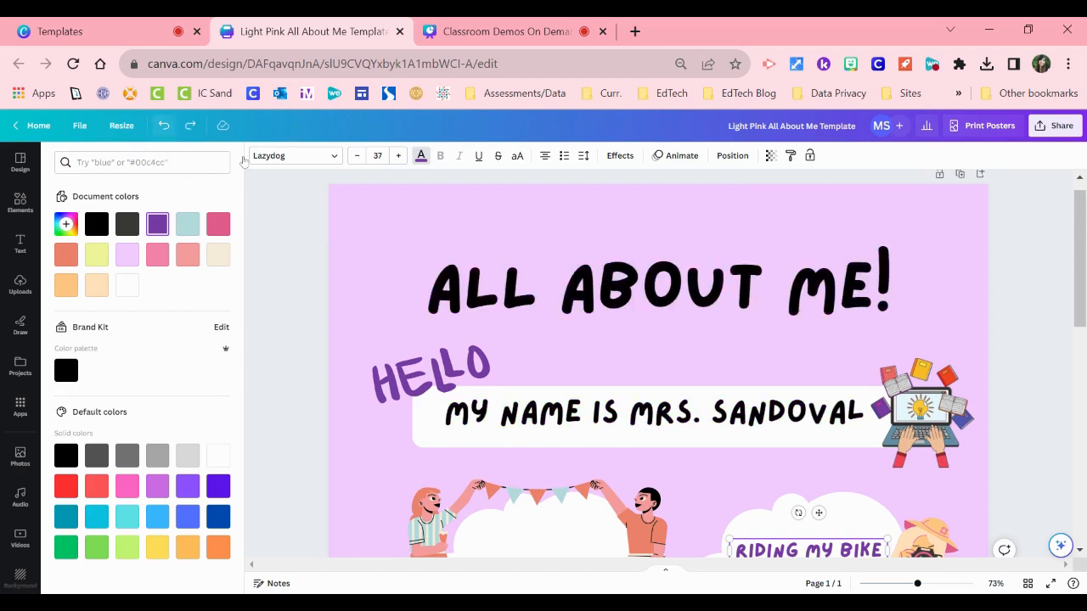
{"action": "scroll", "coordinate": [835, 341], "scroll_direction": "down", "scroll_amount": 5}
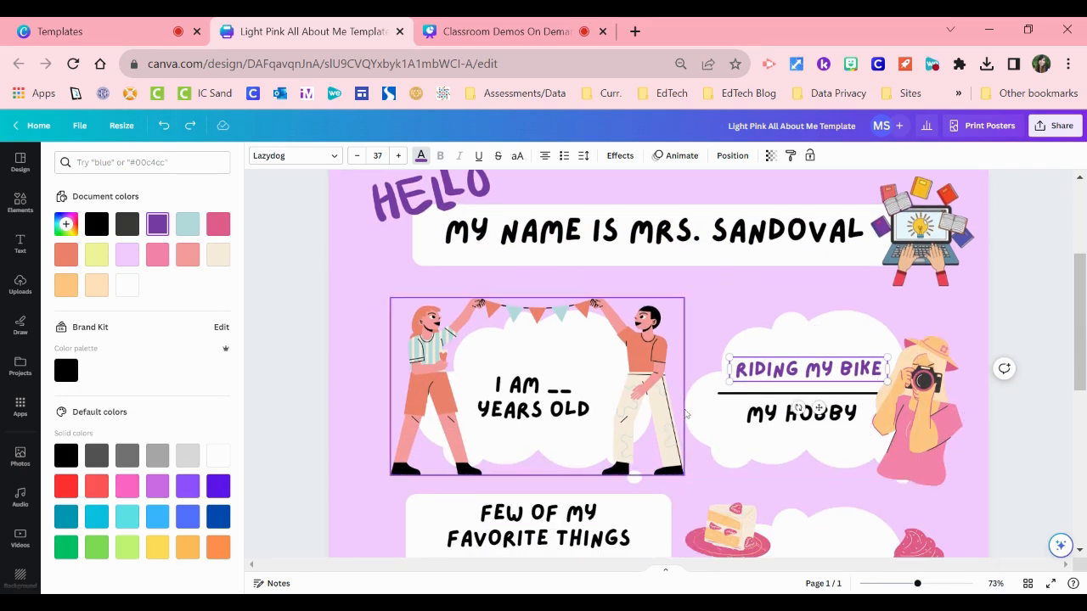
{"action": "left_click_drag", "start_coordinate": [1078, 338], "coordinate": [1081, 368]}
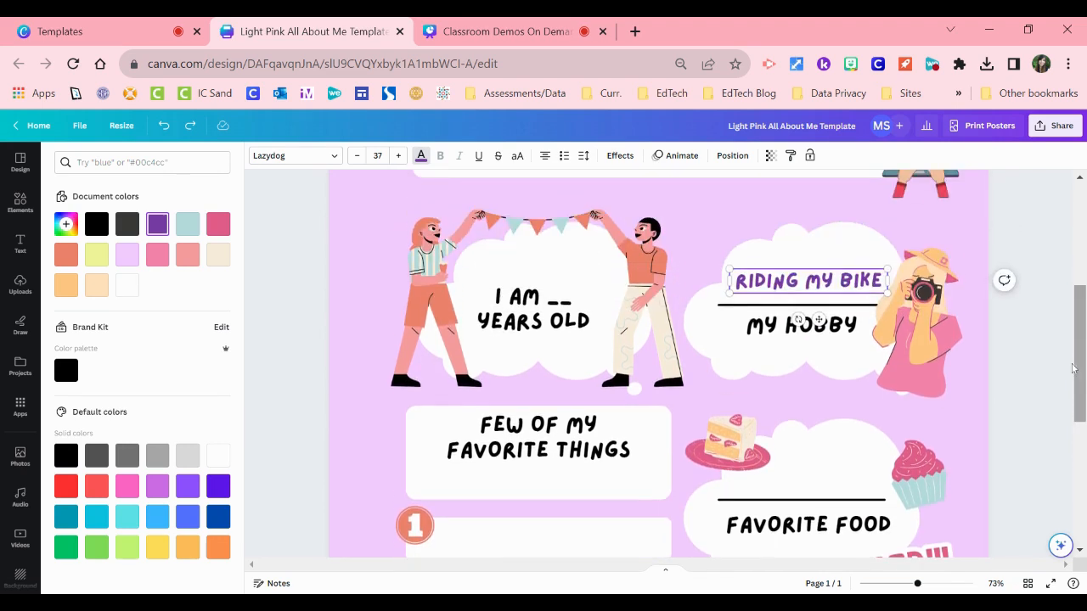
{"action": "left_click", "coordinate": [814, 535]}
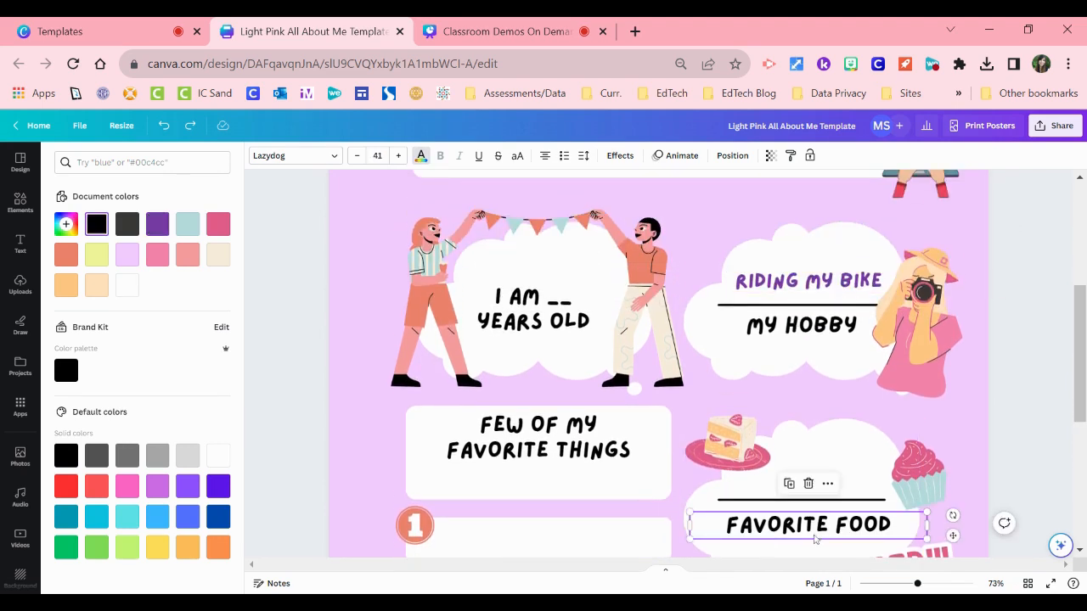
{"action": "left_click", "coordinate": [888, 526]}
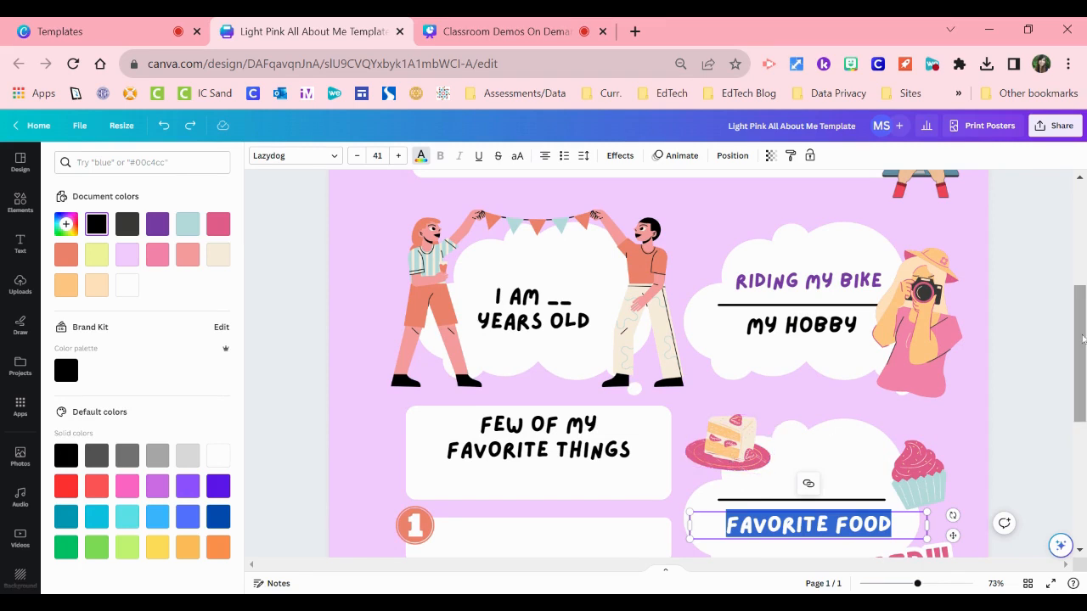
{"action": "scroll", "coordinate": [1082, 340], "scroll_direction": "down", "scroll_amount": 1}
{"action": "left_click", "coordinate": [831, 391]}
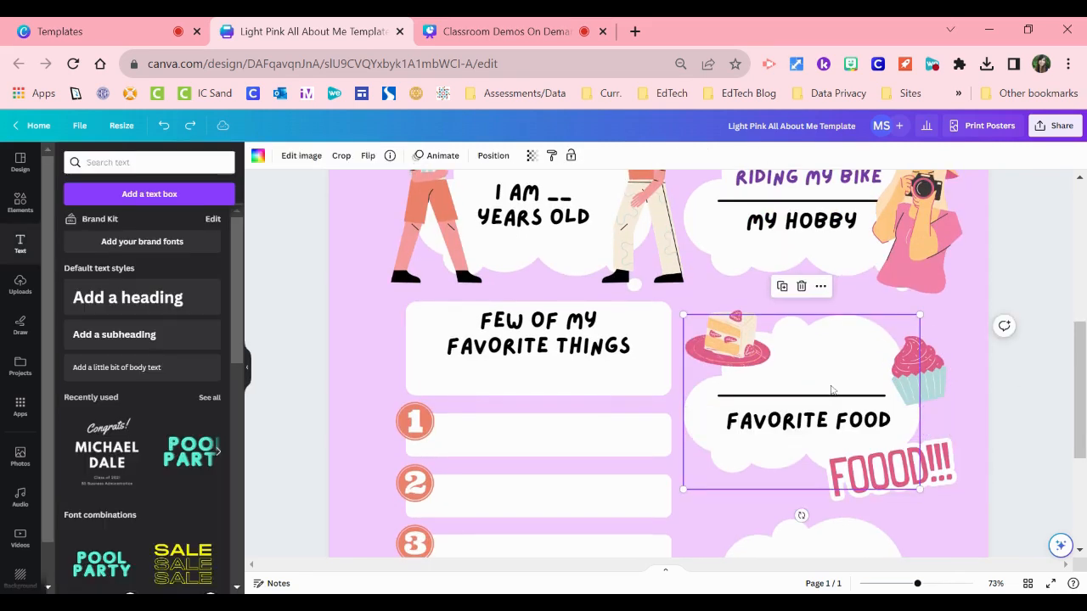
{"action": "scroll", "coordinate": [1079, 382], "scroll_direction": "up", "scroll_amount": 1}
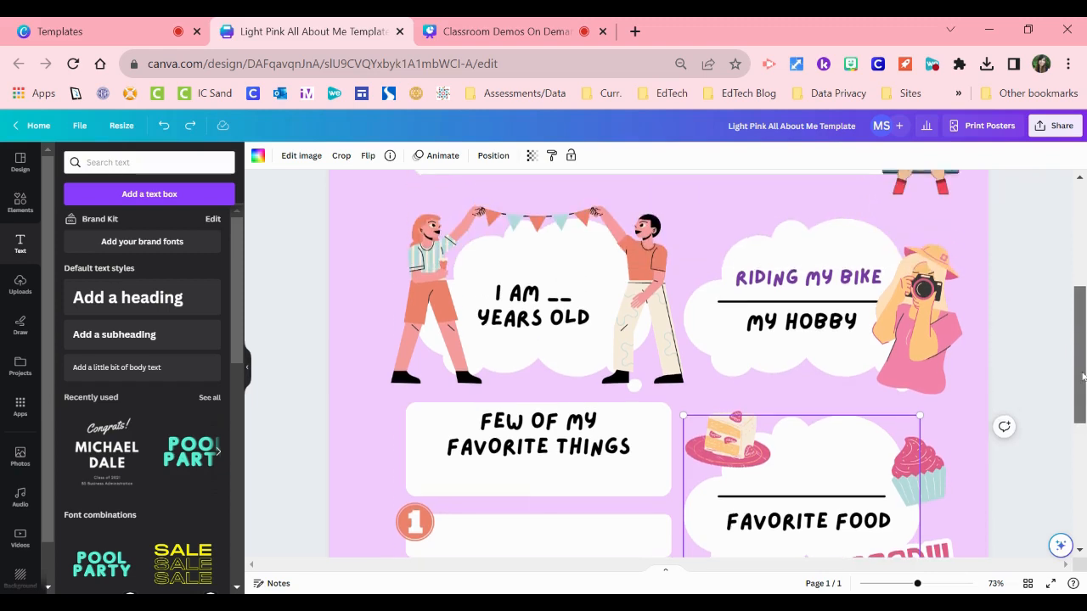
Copy the RIDING MY BIKE text box and place the pasted copy just above the favorite food line
{"action": "left_click", "coordinate": [833, 300]}
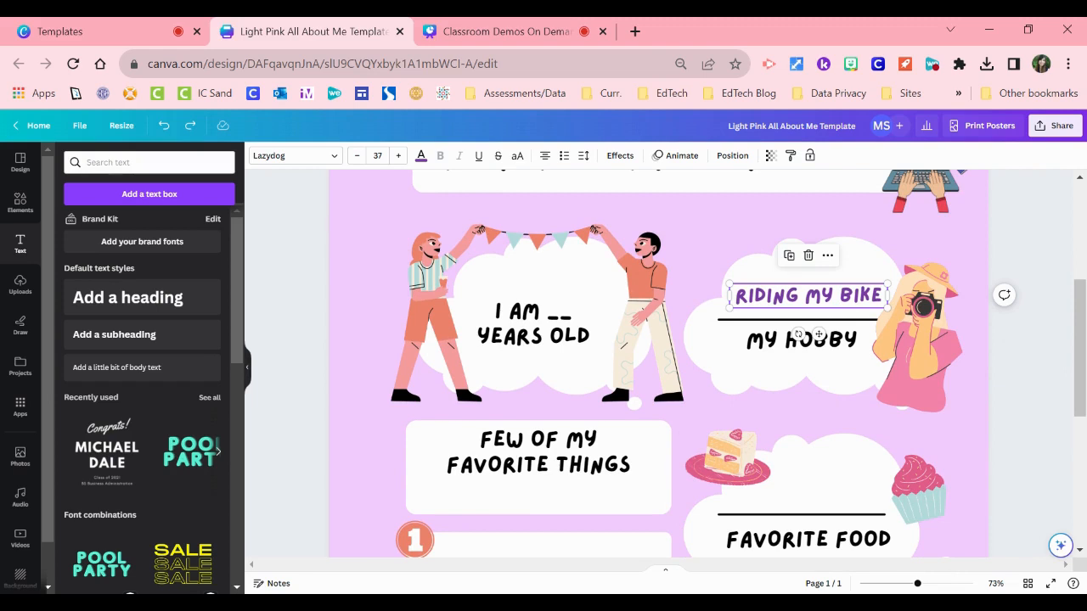
{"action": "right_click", "coordinate": [834, 300]}
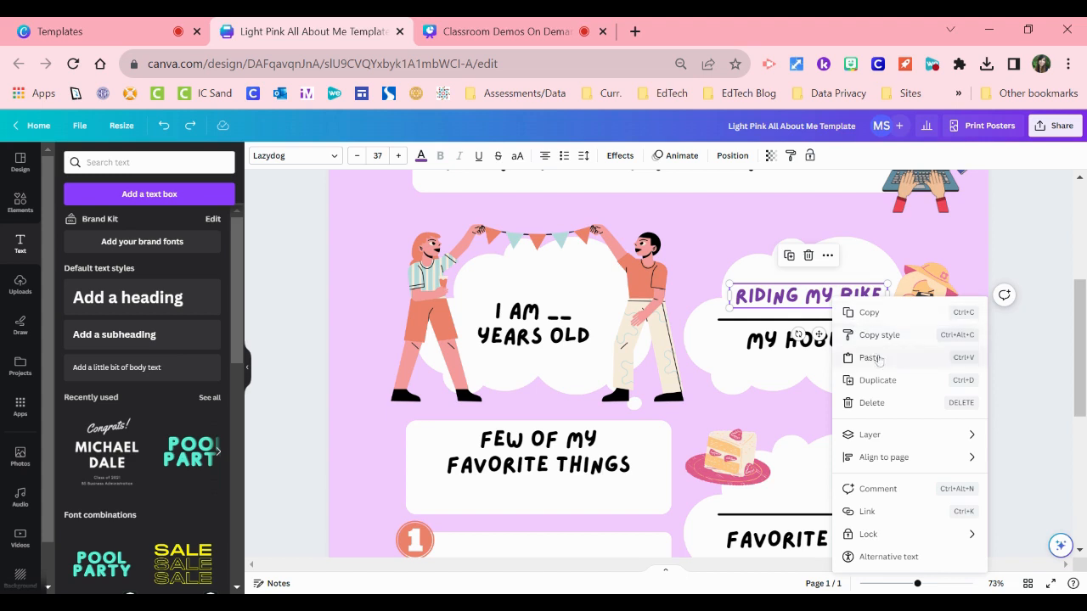
{"action": "left_click", "coordinate": [868, 313]}
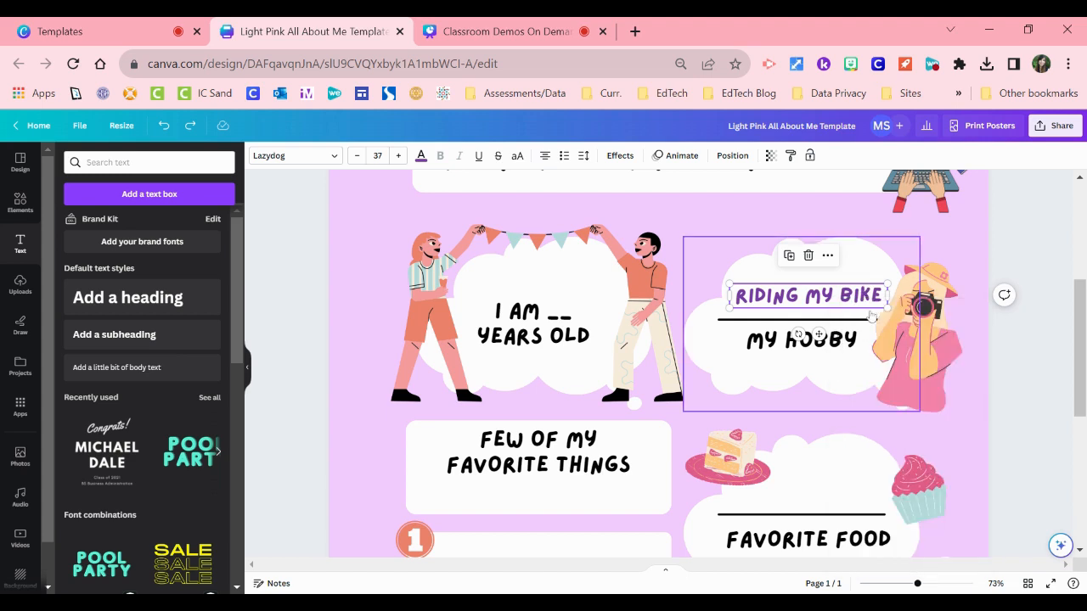
{"action": "right_click", "coordinate": [825, 418]}
{"action": "left_click", "coordinate": [862, 477]}
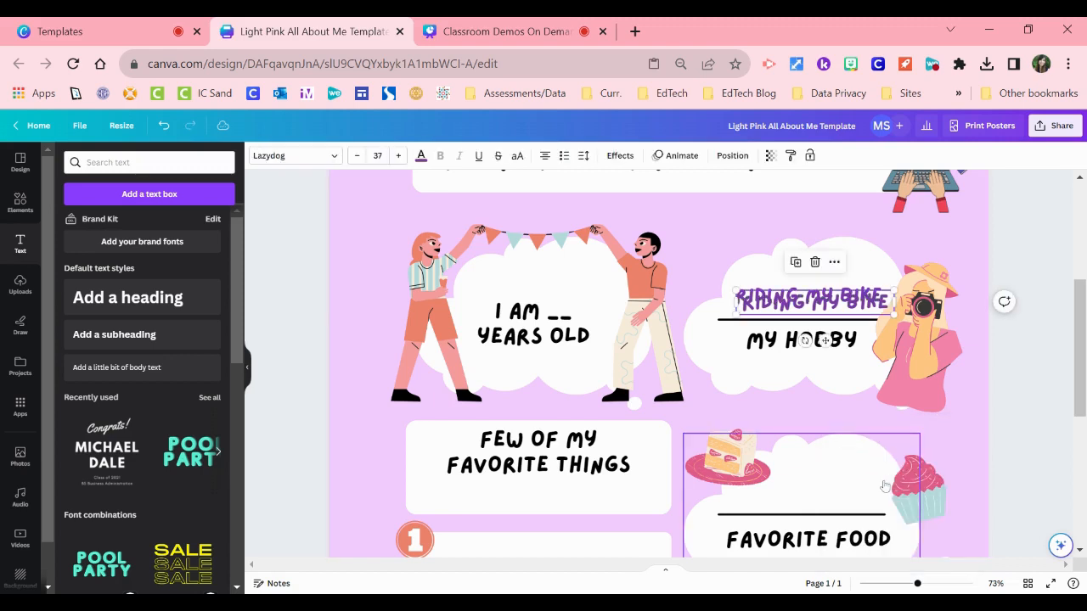
{"action": "left_click_drag", "start_coordinate": [803, 300], "coordinate": [803, 501]}
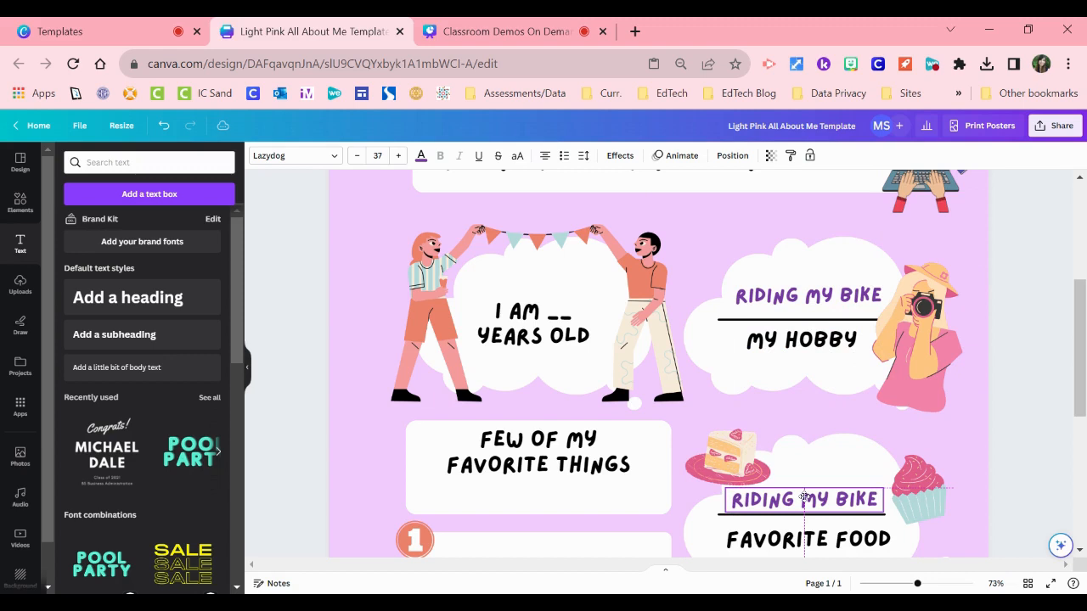
Replace the copied text with "CAKE AND ICE-CREAM" and widen its box so the text fits on one line
{"action": "key", "text": "Return"}
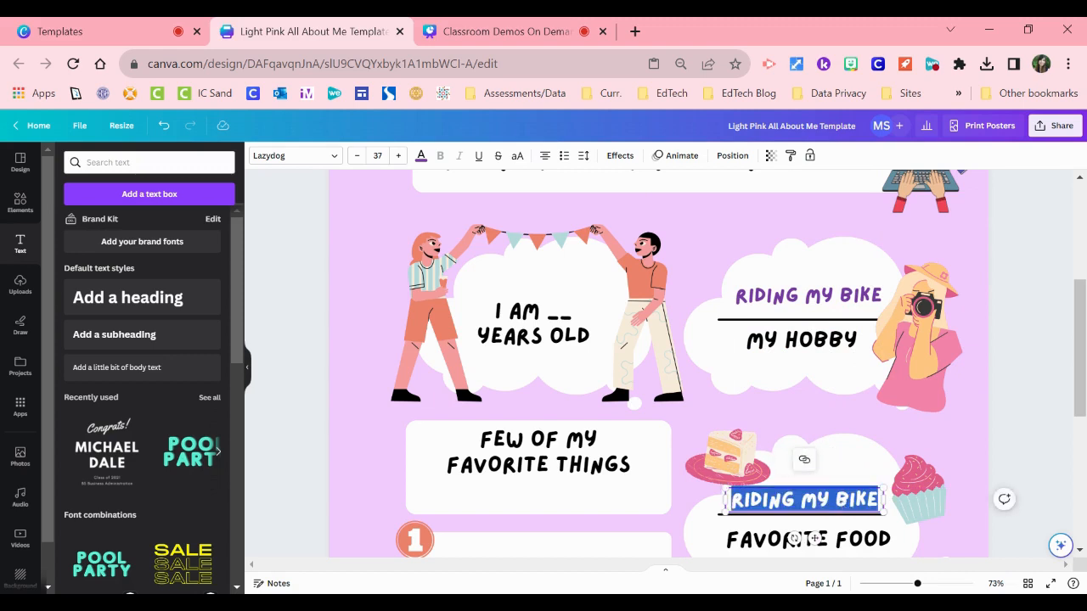
{"action": "type", "text": "CAKE ND"}
{"action": "key", "text": "BackSpace"}
{"action": "key", "text": "BackSpace"}
{"action": "key", "text": "BackSpace"}
{"action": "type", "text": "A"}
{"action": "key", "text": "BackSpace"}
{"action": "type", "text": "AND ICECREAM"}
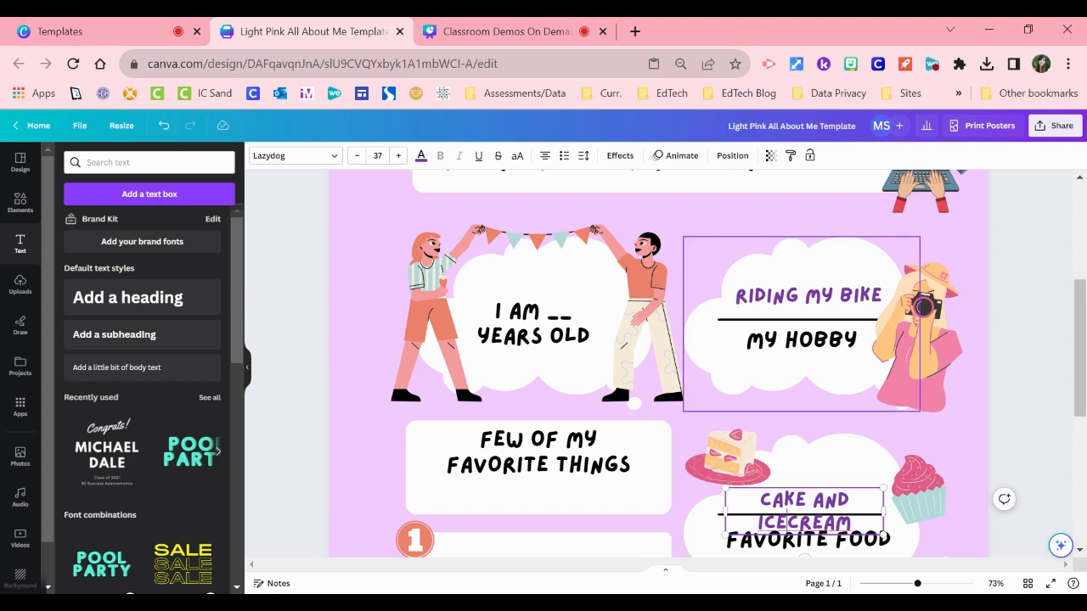
{"action": "type", "text": "-"}
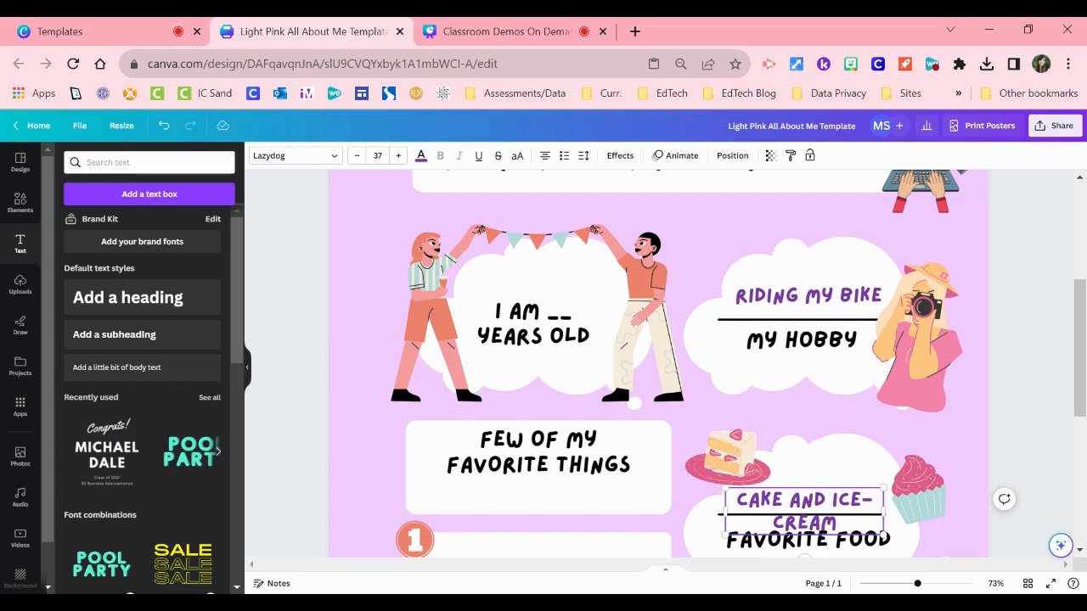
{"action": "left_click", "coordinate": [1011, 460]}
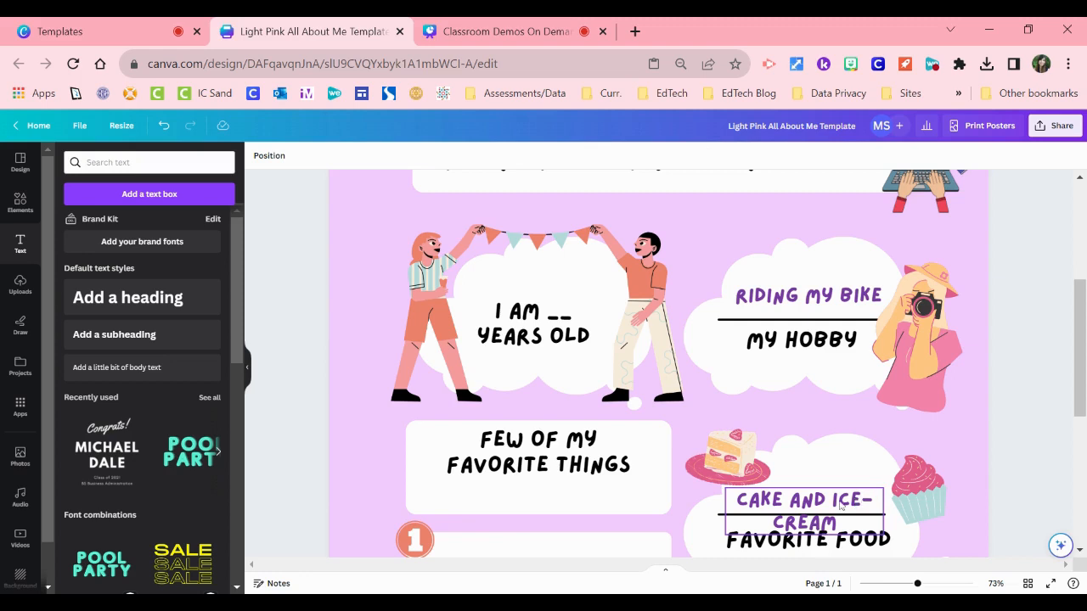
{"action": "mouse_move", "coordinate": [840, 504]}
{"action": "left_mouse_down"}
{"action": "mouse_move", "coordinate": [858, 463]}
{"action": "mouse_move", "coordinate": [824, 480]}
{"action": "mouse_move", "coordinate": [921, 492]}
{"action": "mouse_move", "coordinate": [847, 493]}
{"action": "mouse_move", "coordinate": [846, 504]}
{"action": "left_mouse_up"}
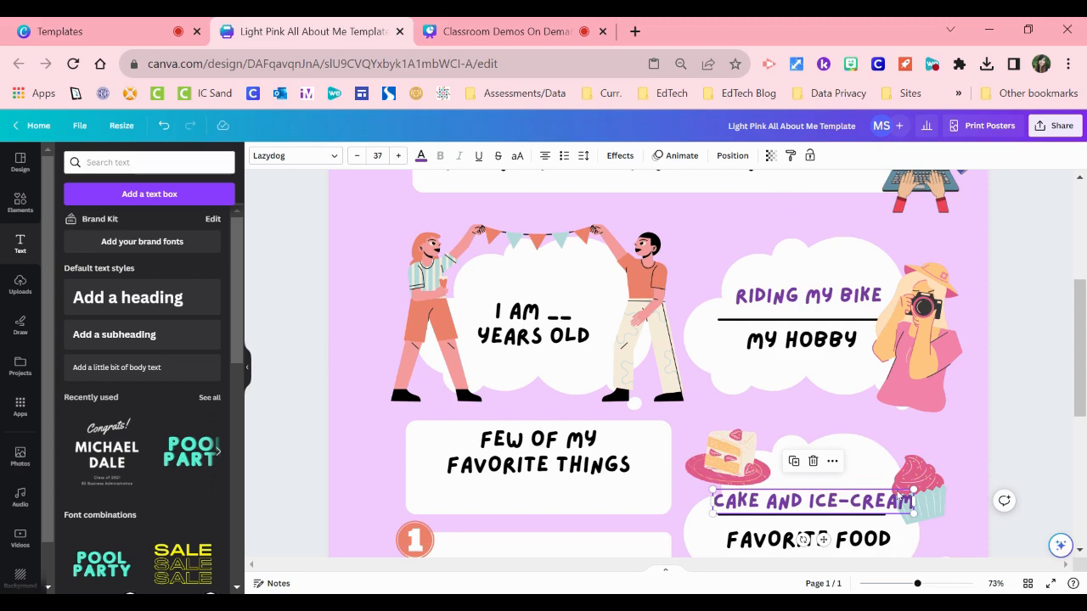
Move the cupcake graphic beside the cake slice, above the CAKE AND ICE-CREAM text
{"action": "left_click", "coordinate": [926, 497]}
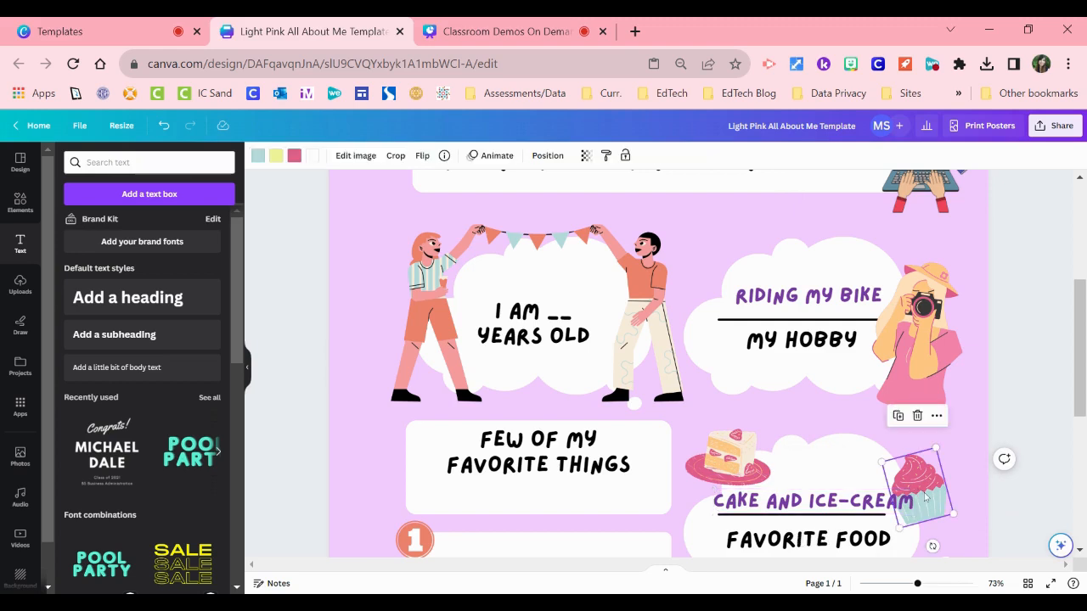
{"action": "left_click_drag", "start_coordinate": [925, 496], "coordinate": [820, 445]}
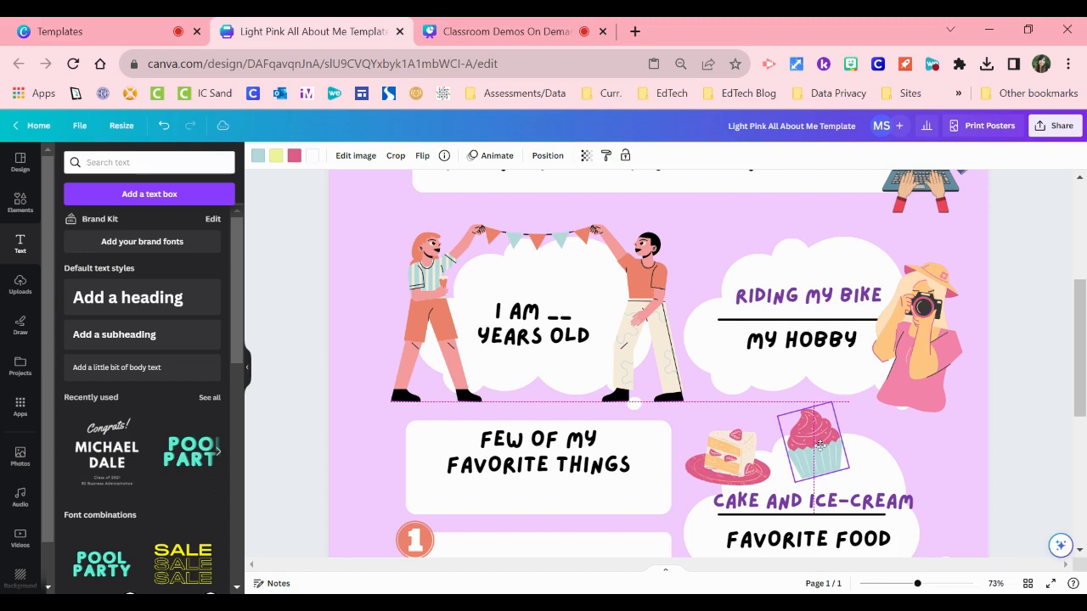
{"action": "left_click", "coordinate": [940, 468]}
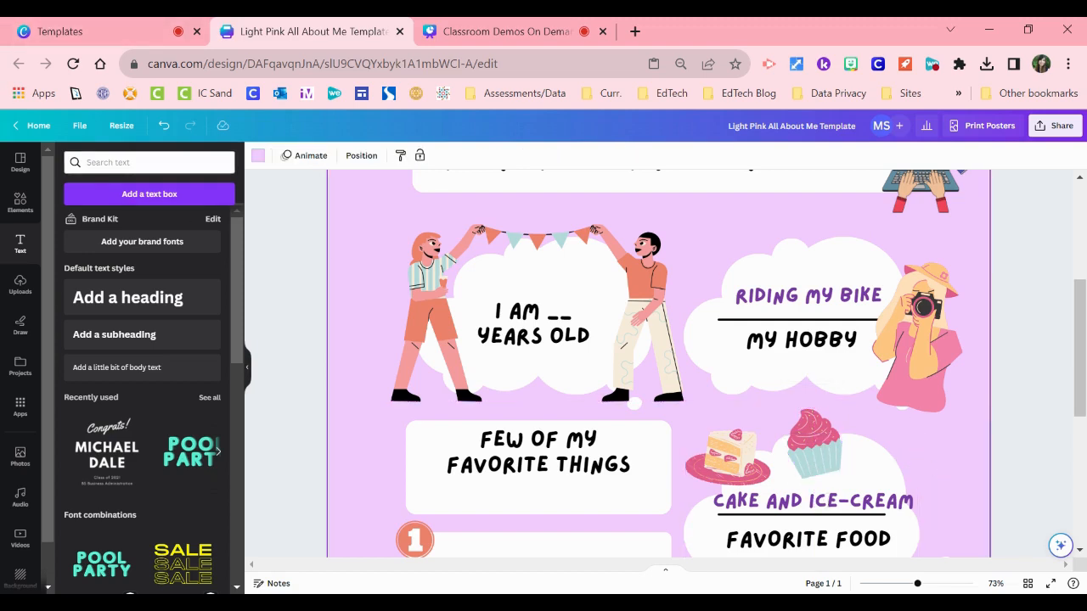
Search the graphic elements for "ice cream" in place of the previous search term
{"action": "left_click", "coordinate": [21, 204]}
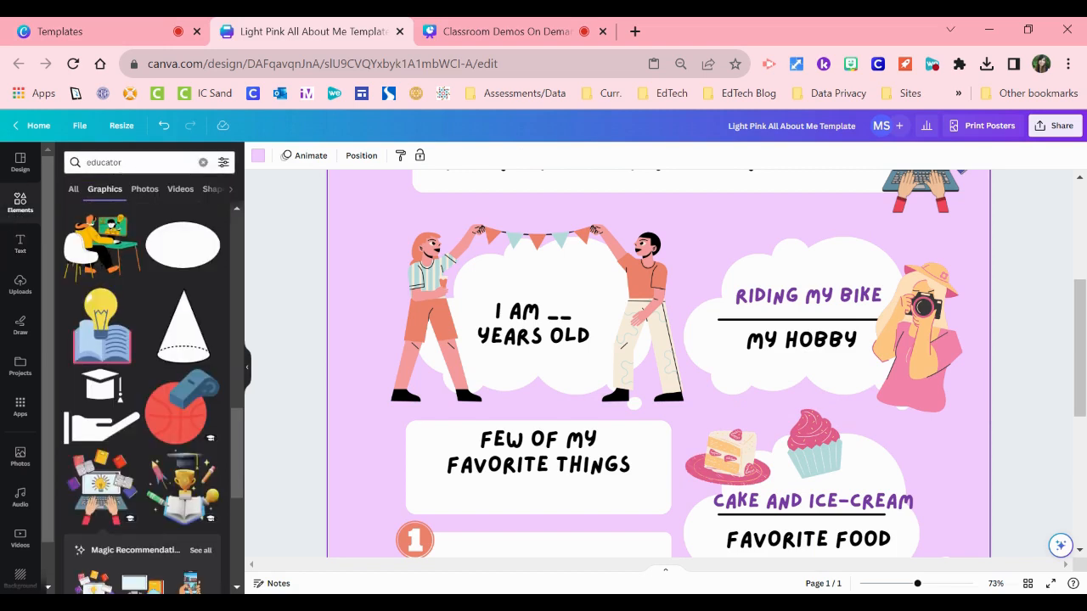
{"action": "left_click", "coordinate": [127, 162]}
{"action": "key", "text": "BackSpace"}
{"action": "key", "text": "BackSpace"}
{"action": "key", "text": "BackSpace"}
{"action": "key", "text": "BackSpace"}
{"action": "key", "text": "BackSpace"}
{"action": "key", "text": "BackSpace"}
{"action": "key", "text": "BackSpace"}
{"action": "key", "text": "BackSpace"}
{"action": "type", "text": "ice"}
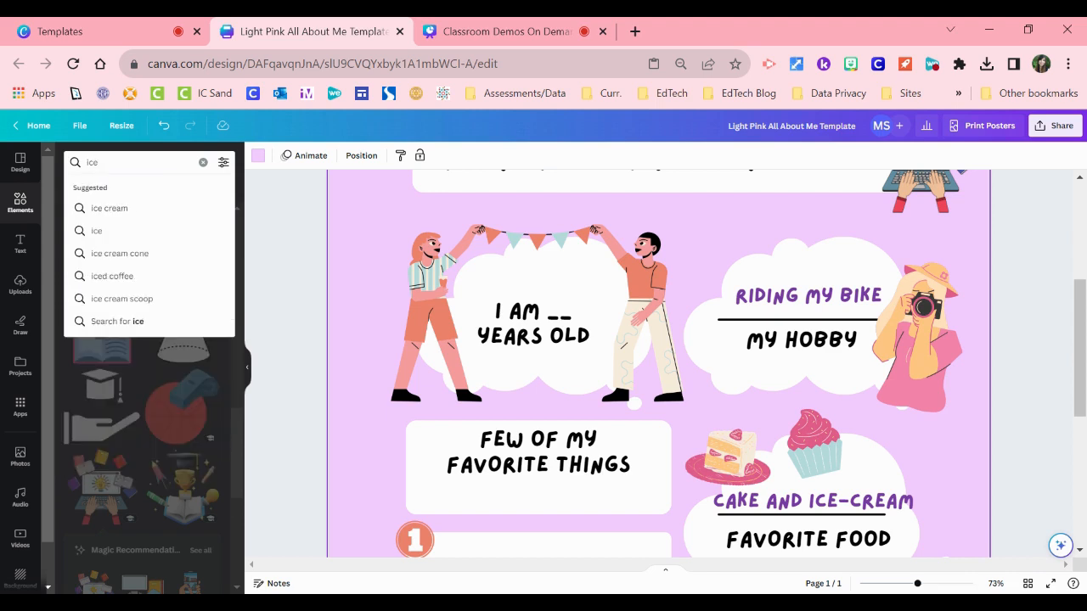
{"action": "left_click", "coordinate": [117, 209]}
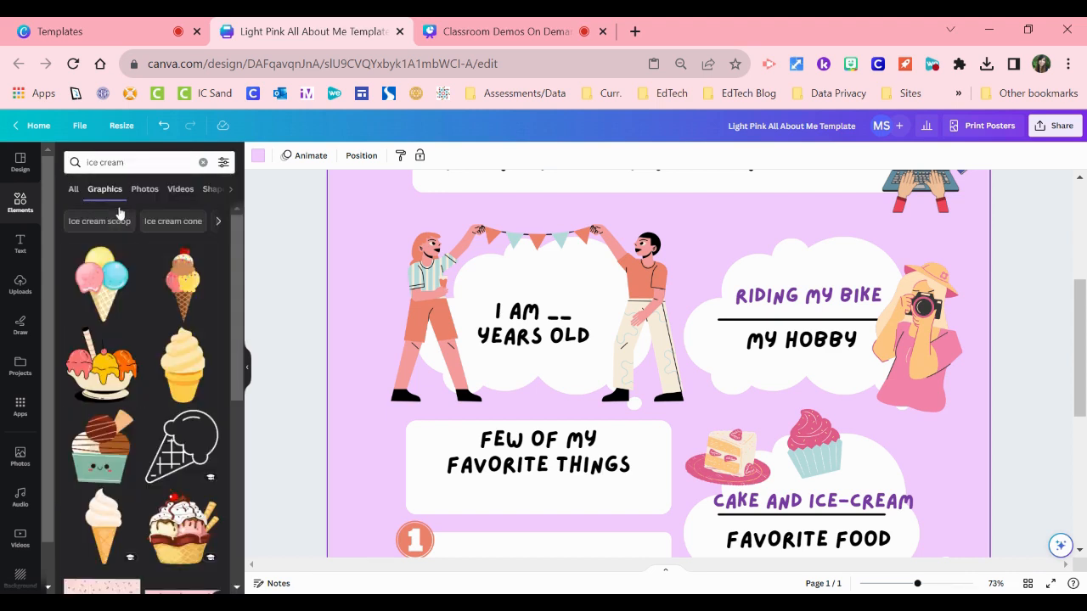
Add the cone with three colorful scoops, shrink it to cupcake height and place it beside the cupcake
{"action": "left_click", "coordinate": [106, 285]}
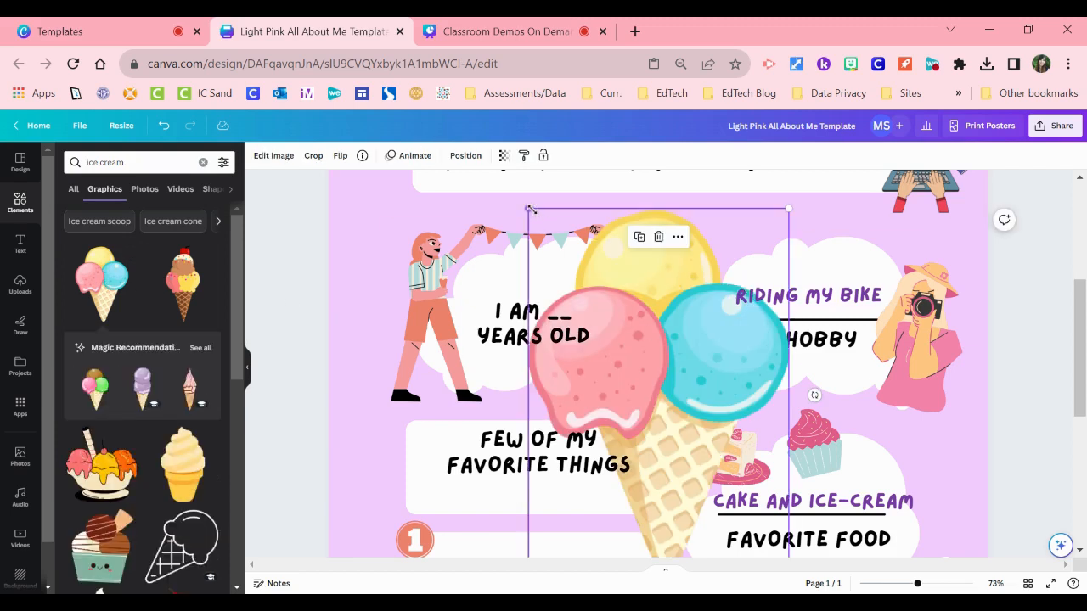
{"action": "left_click_drag", "start_coordinate": [526, 208], "coordinate": [886, 446]}
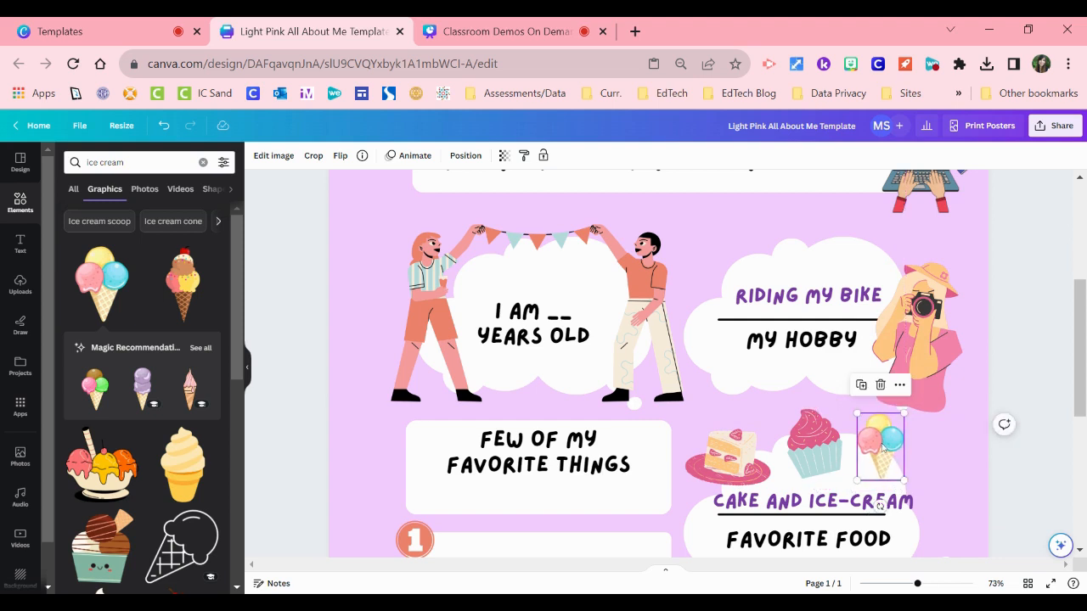
{"action": "left_click", "coordinate": [1035, 457]}
{"action": "scroll", "coordinate": [1035, 457], "scroll_direction": "up", "scroll_amount": 1}
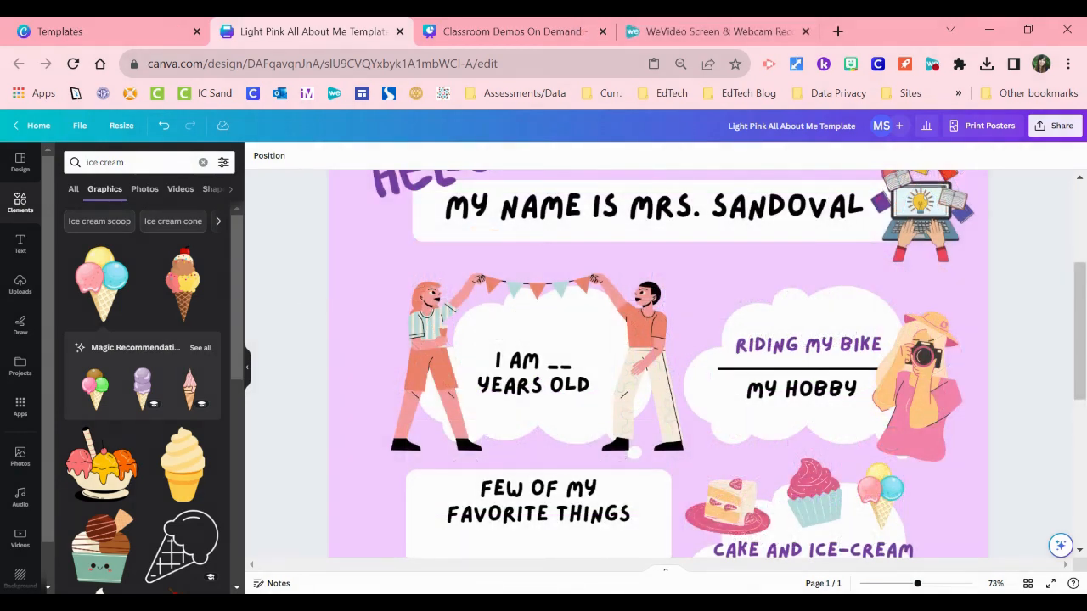
Upload a portrait photo from the computer to the image uploads
{"action": "left_click", "coordinate": [23, 295]}
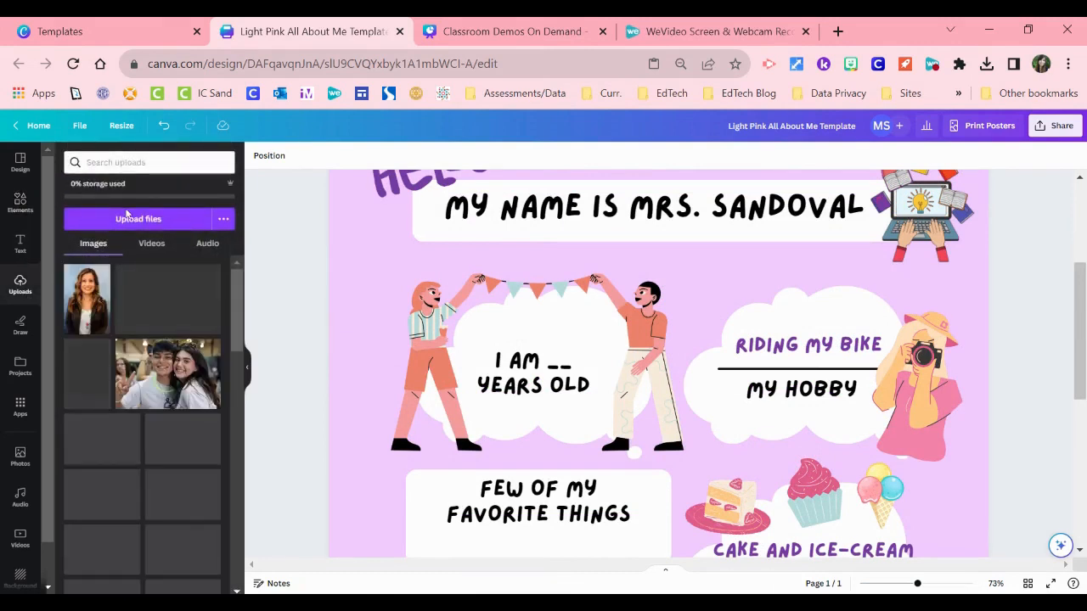
{"action": "left_click", "coordinate": [131, 220]}
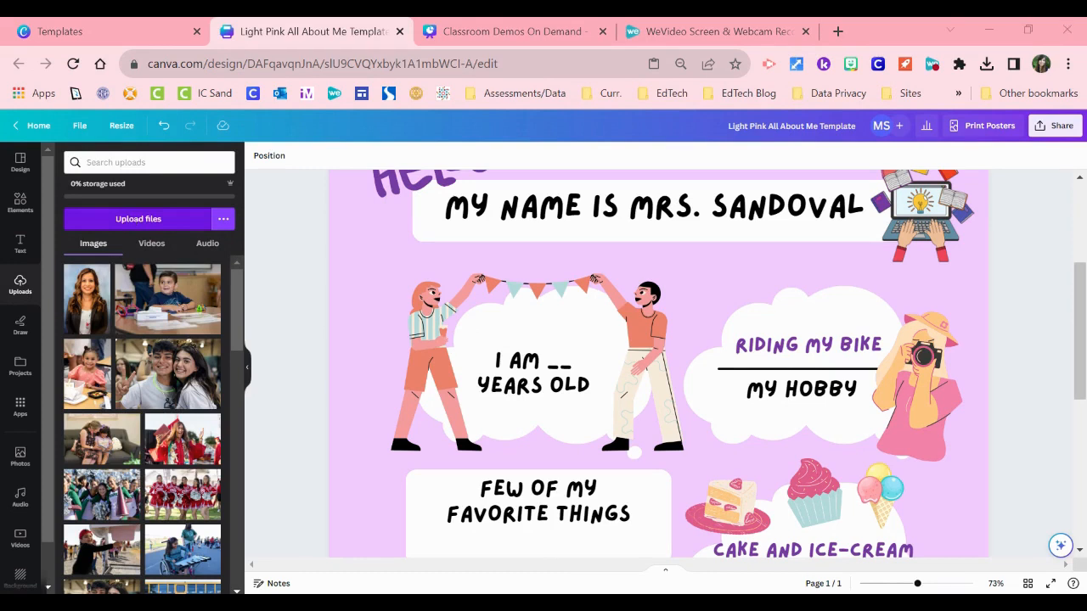
{"action": "double_click", "coordinate": [213, 185]}
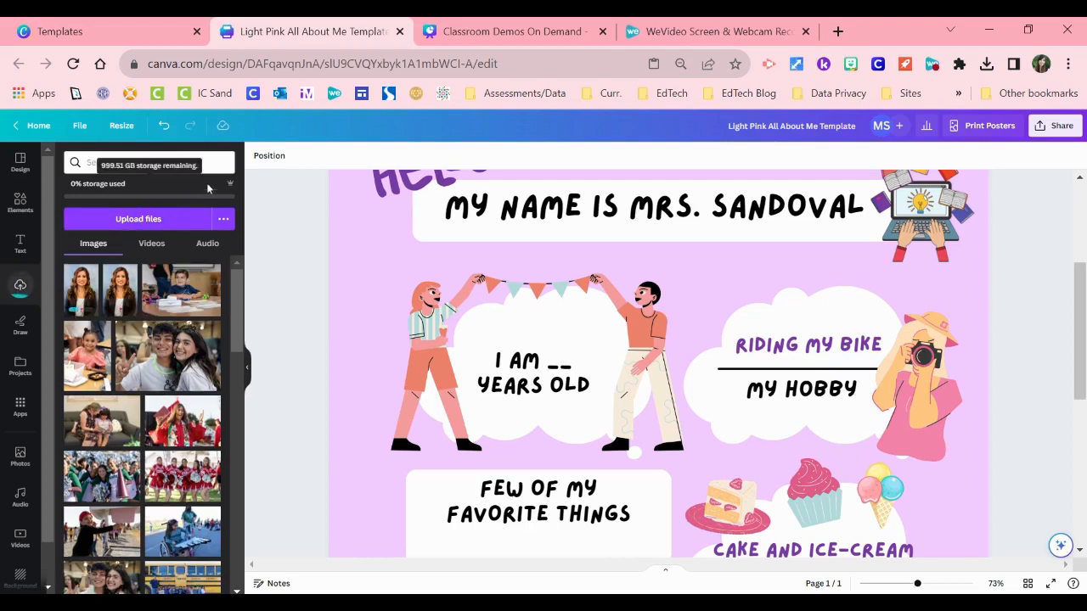
Add the uploaded portrait photo to the poster and shrink it to slightly narrower than the banner holders' white cloud
{"action": "left_click", "coordinate": [111, 299]}
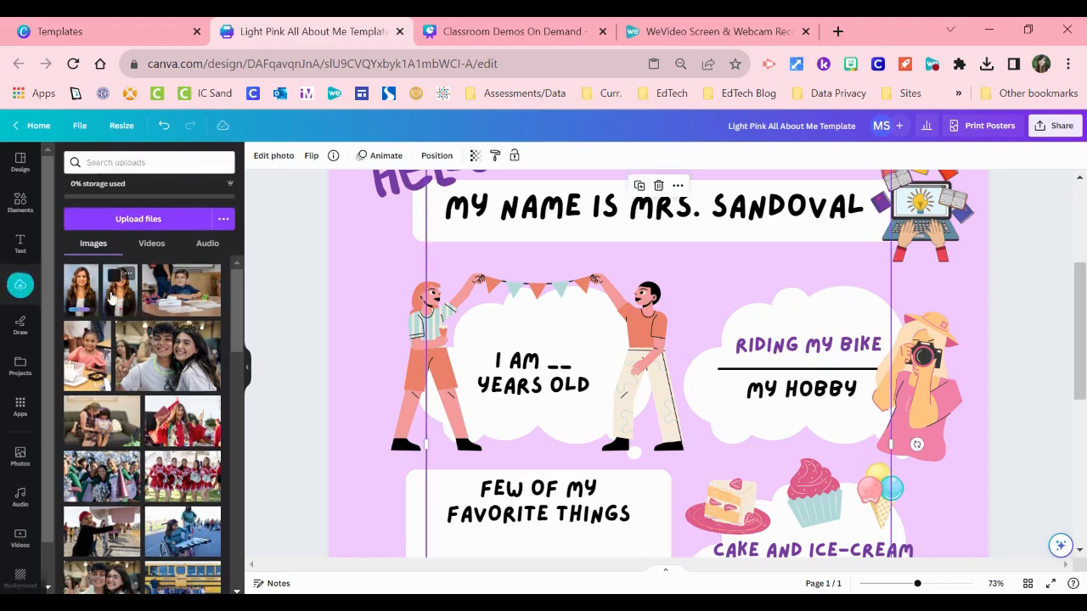
{"action": "left_click_drag", "start_coordinate": [830, 279], "coordinate": [827, 377]}
{"action": "left_click_drag", "start_coordinate": [896, 285], "coordinate": [723, 376]}
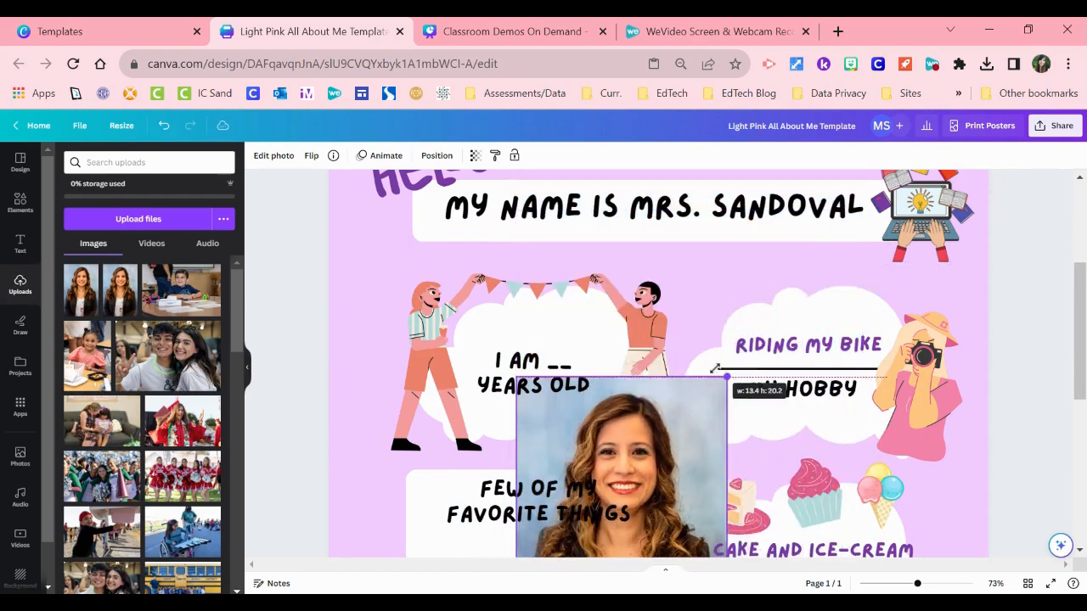
{"action": "left_click_drag", "start_coordinate": [686, 434], "coordinate": [791, 269]}
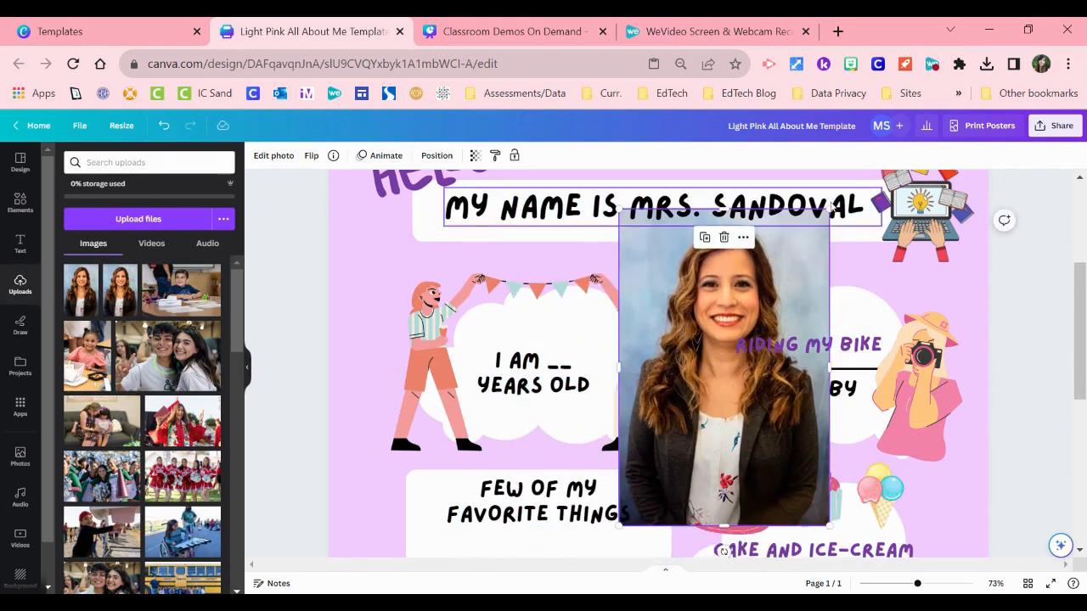
{"action": "left_click_drag", "start_coordinate": [829, 209], "coordinate": [730, 358]}
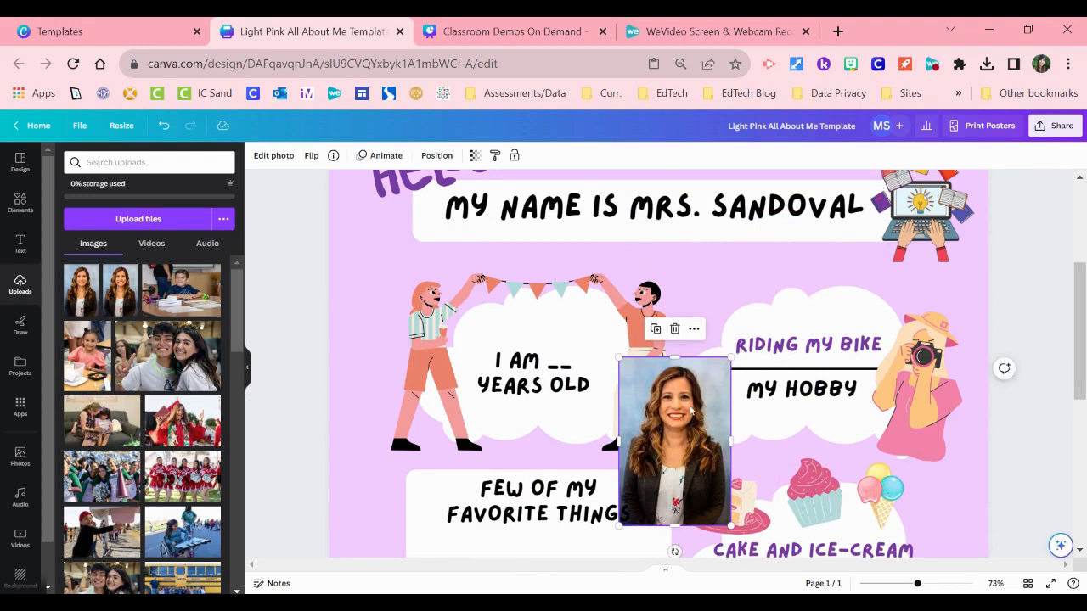
Move the portrait over the dark-haired banner holder's upper body and crop its lower part to head and shoulders
{"action": "left_click_drag", "start_coordinate": [692, 412], "coordinate": [660, 295]}
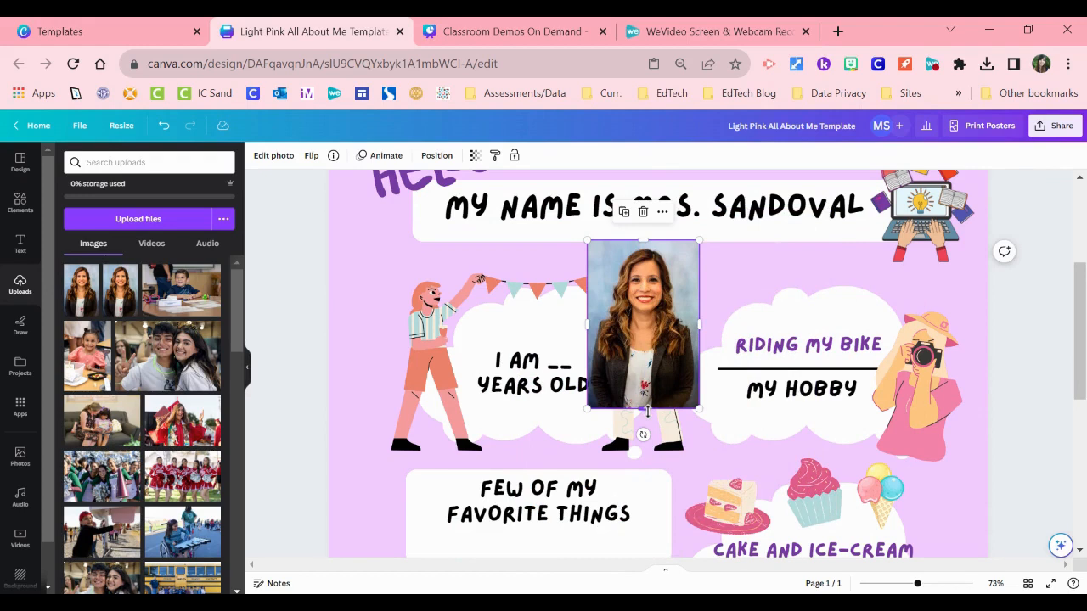
{"action": "left_click_drag", "start_coordinate": [645, 409], "coordinate": [646, 368]}
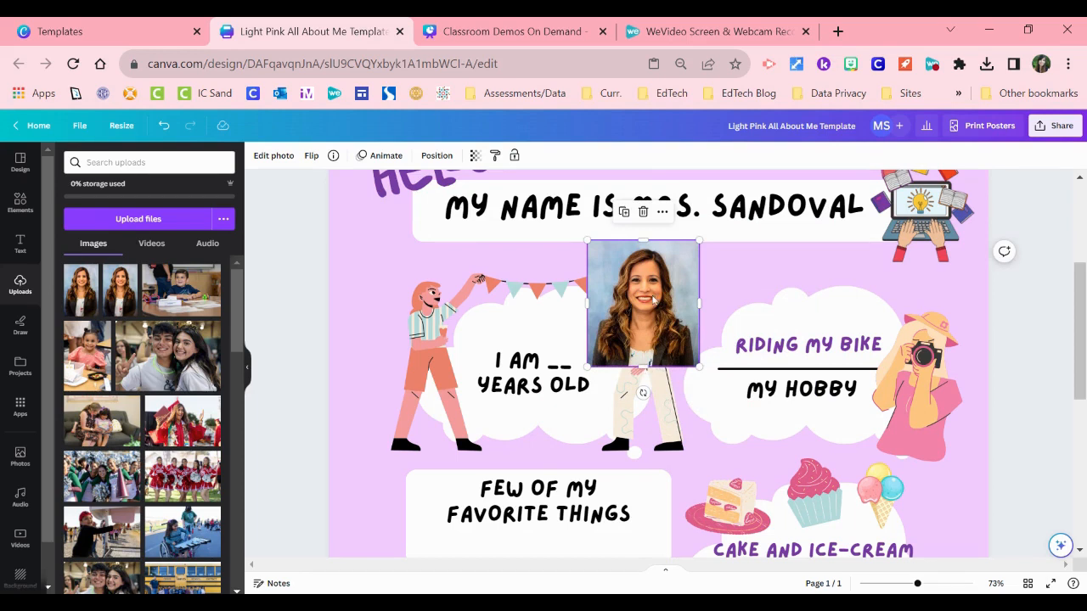
Move the laptop graphic to the left end of the name banner and shift the HELLO graphic above it
{"action": "left_click", "coordinate": [739, 285]}
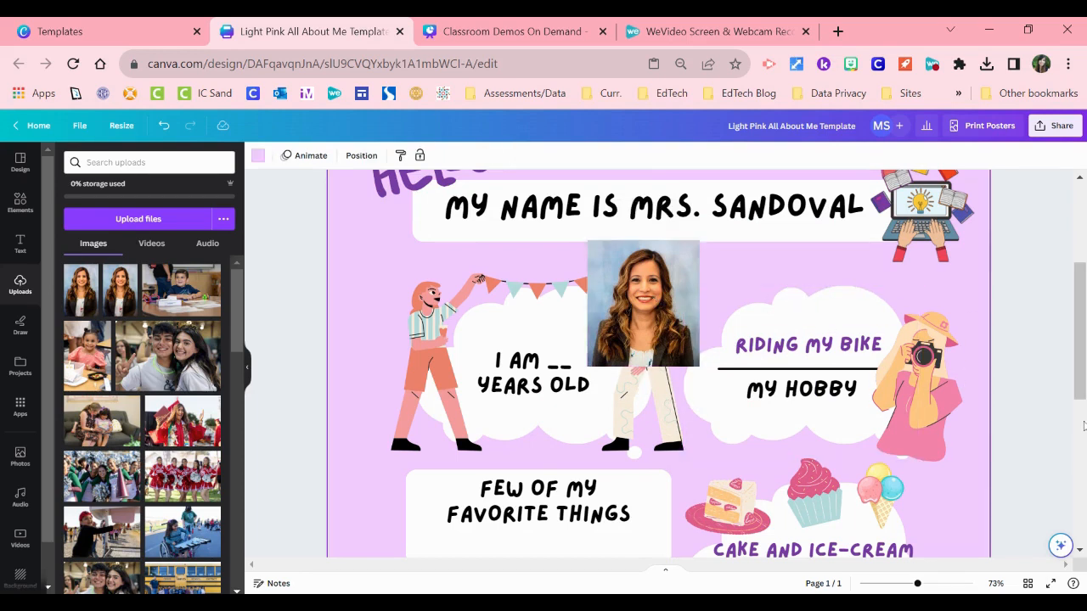
{"action": "left_click_drag", "start_coordinate": [1077, 366], "coordinate": [1063, 341]}
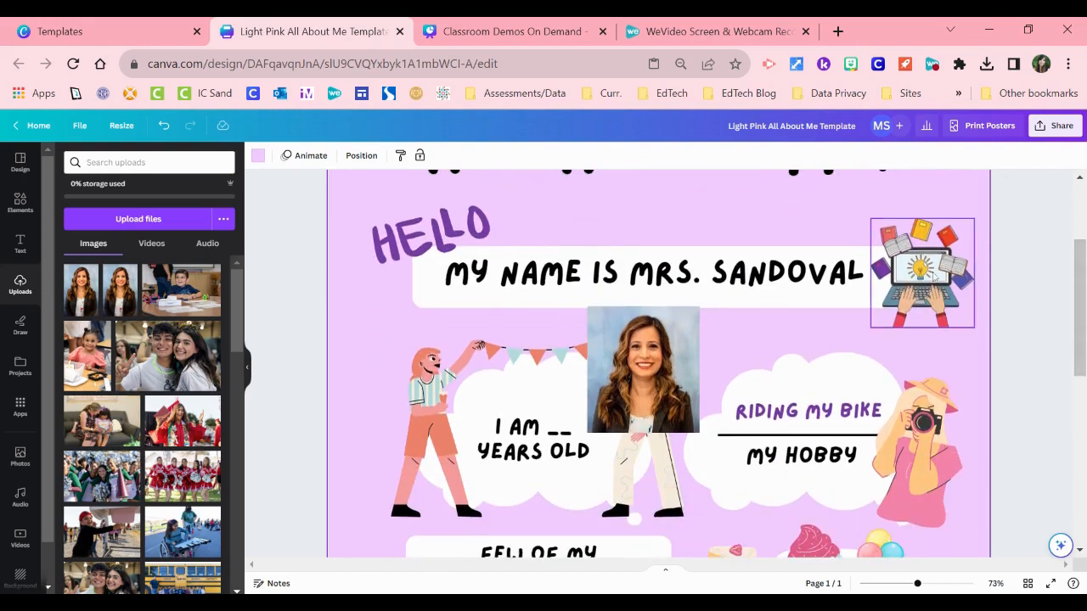
{"action": "left_click_drag", "start_coordinate": [934, 273], "coordinate": [403, 297]}
{"action": "left_click_drag", "start_coordinate": [448, 238], "coordinate": [446, 201]}
{"action": "left_click", "coordinate": [429, 259]}
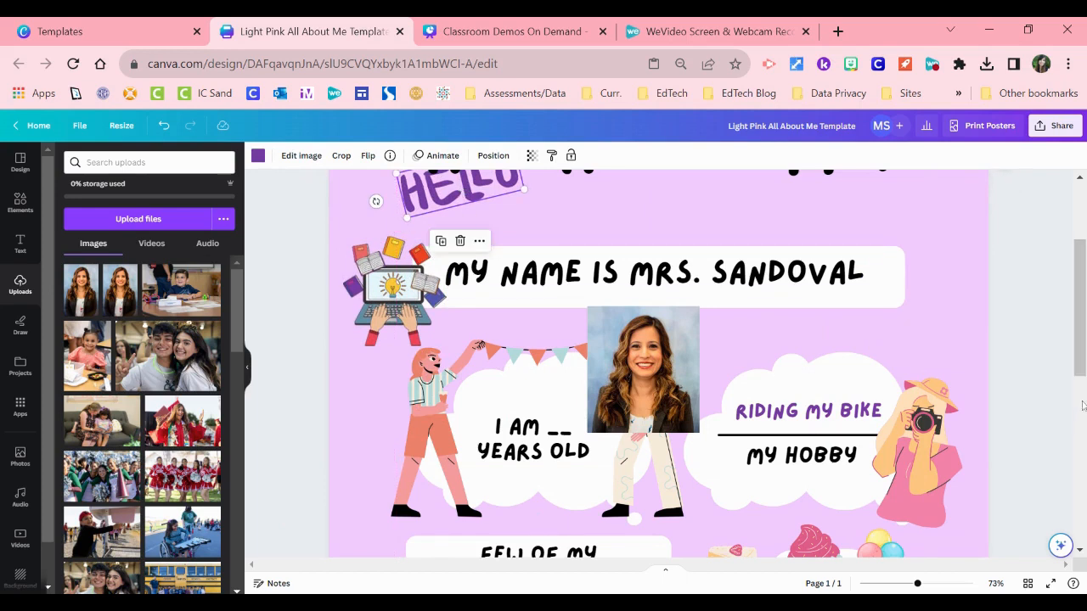
Move the ALL ABOUT ME! title up close to the poster's upper edge
{"action": "left_click_drag", "start_coordinate": [1083, 367], "coordinate": [1082, 317]}
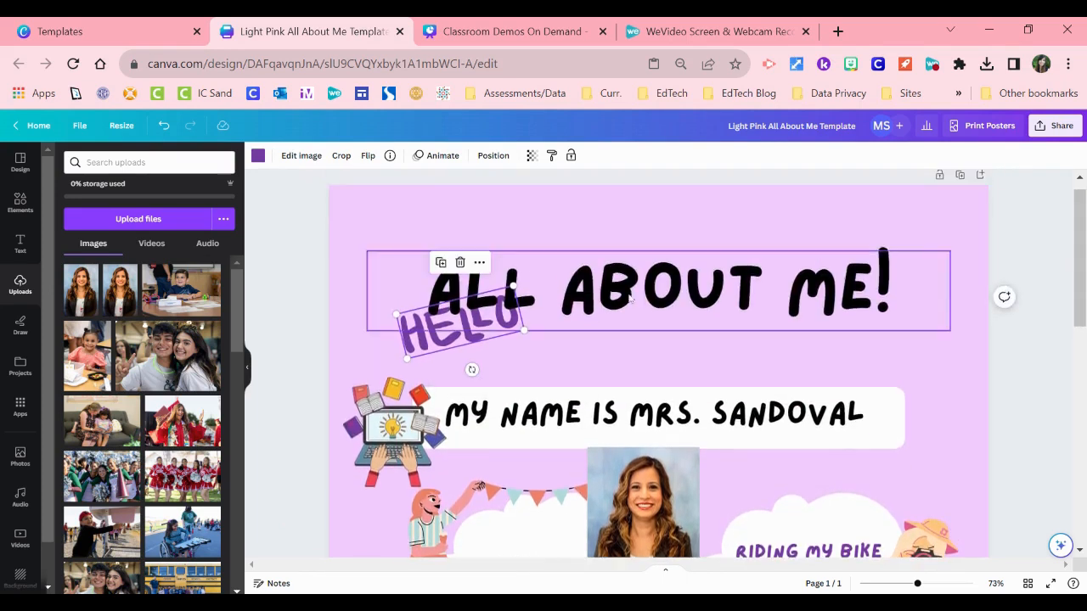
{"action": "left_click", "coordinate": [656, 298]}
{"action": "left_click_drag", "start_coordinate": [656, 299], "coordinate": [656, 237]}
Center the laptop graphic beneath the title and place HELLO at the upper-left corner of the name banner
{"action": "left_click_drag", "start_coordinate": [483, 316], "coordinate": [438, 340]}
{"action": "left_click_drag", "start_coordinate": [392, 429], "coordinate": [647, 321]}
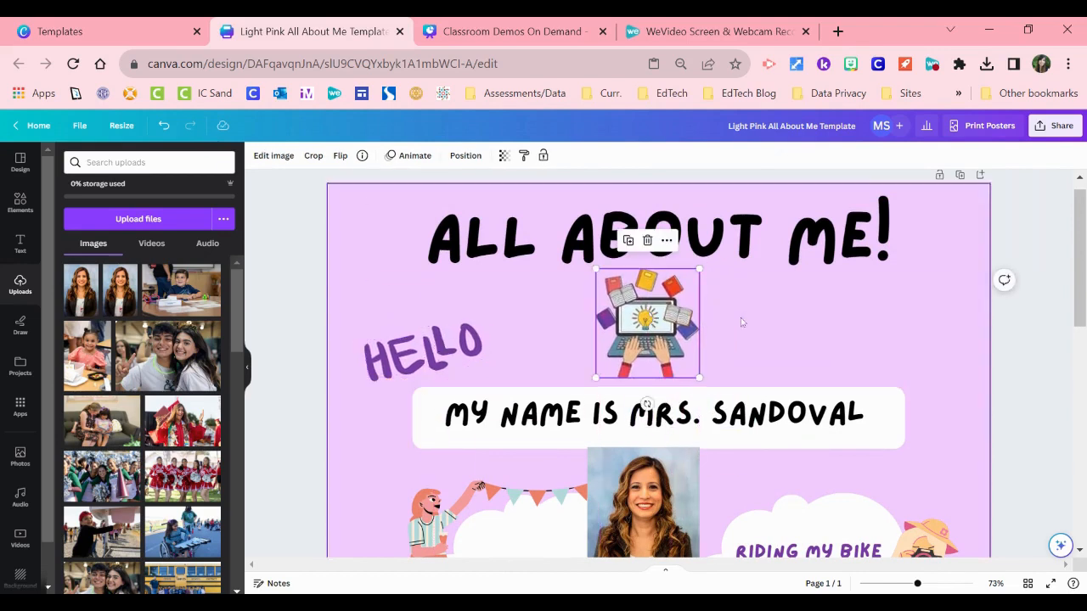
{"action": "left_click", "coordinate": [473, 343]}
{"action": "left_click_drag", "start_coordinate": [419, 406], "coordinate": [425, 420]}
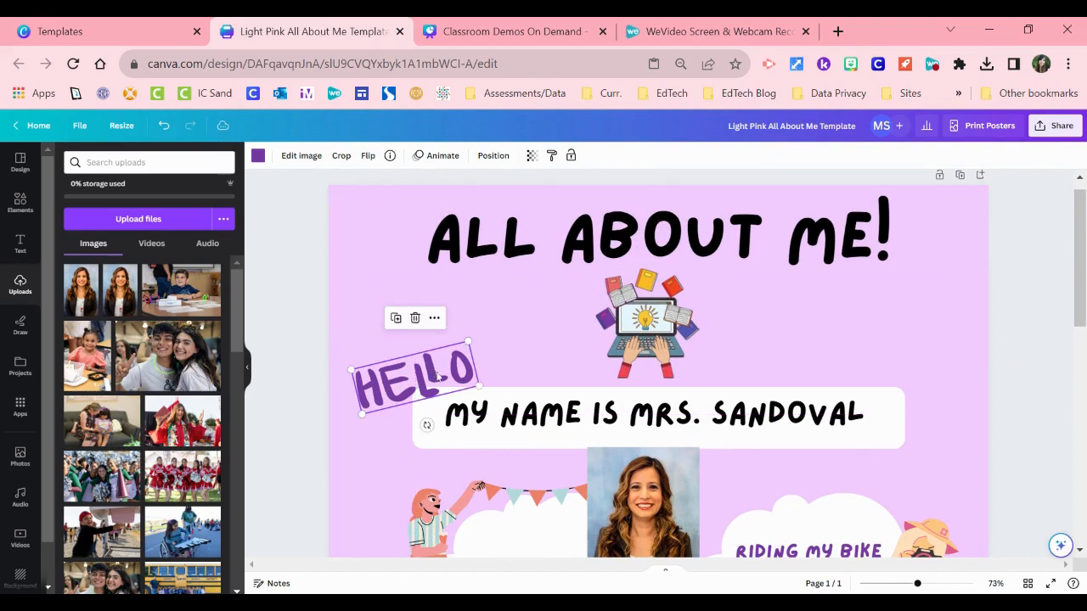
Shrink the portrait photo to about three quarters of its size and place it over the right end of the name banner
{"action": "left_click_drag", "start_coordinate": [667, 501], "coordinate": [924, 320]}
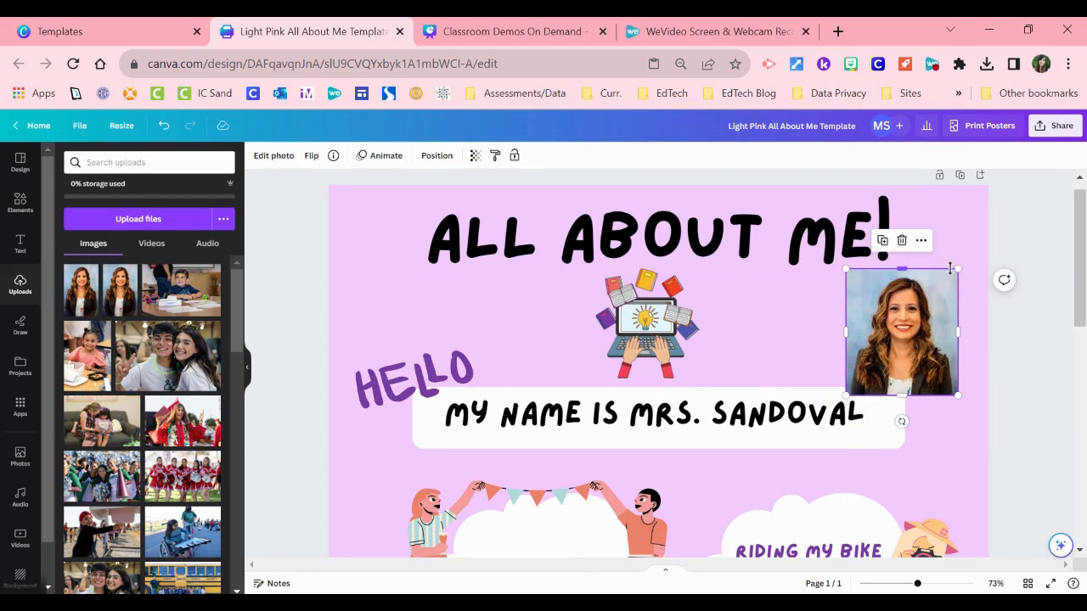
{"action": "left_click_drag", "start_coordinate": [950, 268], "coordinate": [933, 298]}
{"action": "left_click_drag", "start_coordinate": [903, 348], "coordinate": [924, 417]}
{"action": "left_click", "coordinate": [776, 353]}
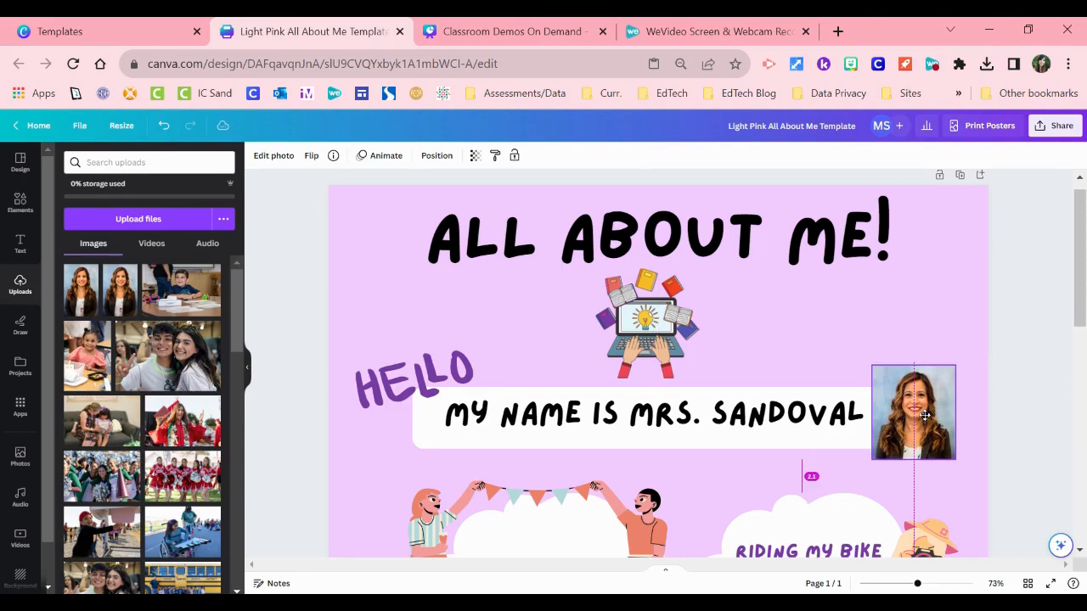
{"action": "left_click", "coordinate": [803, 328]}
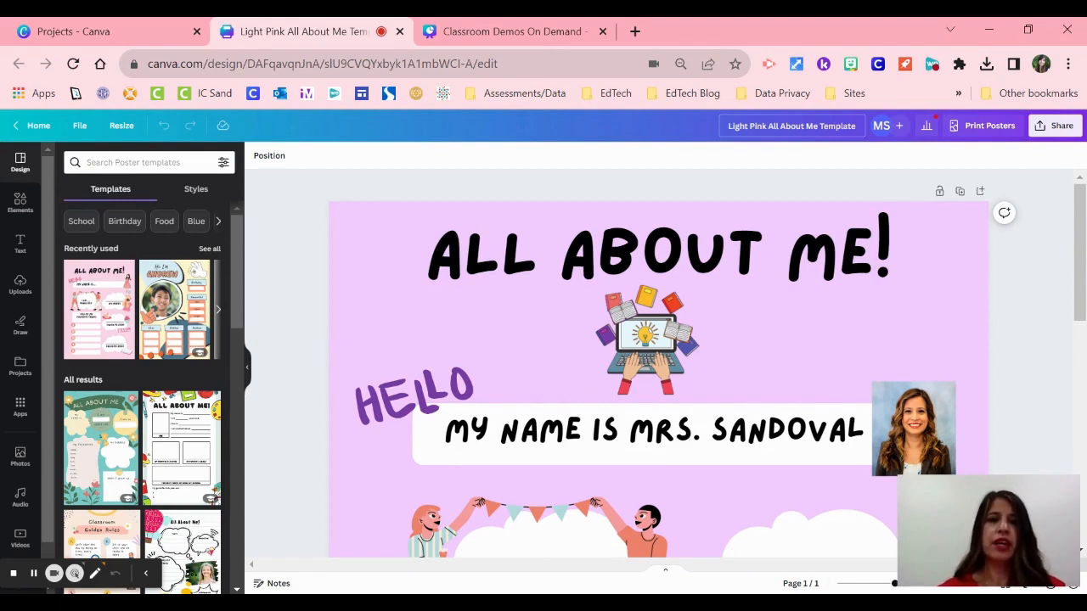
Rename the design as "All About Me Poster" followed by the teacher's title and surname
{"action": "left_click", "coordinate": [791, 126]}
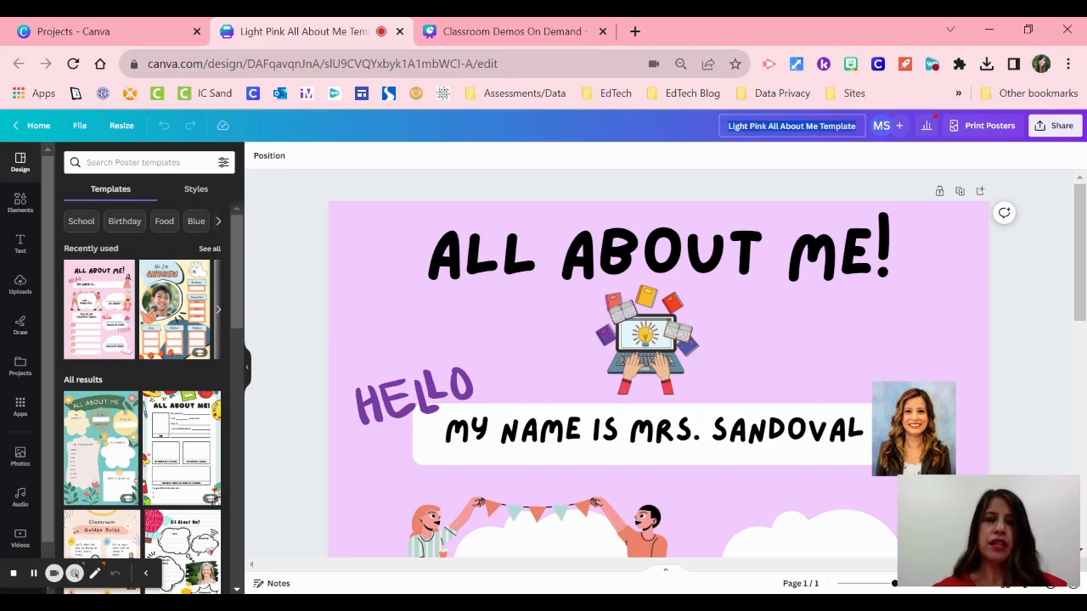
{"action": "key", "text": "BackSpace"}
{"action": "type", "text": "All abou"}
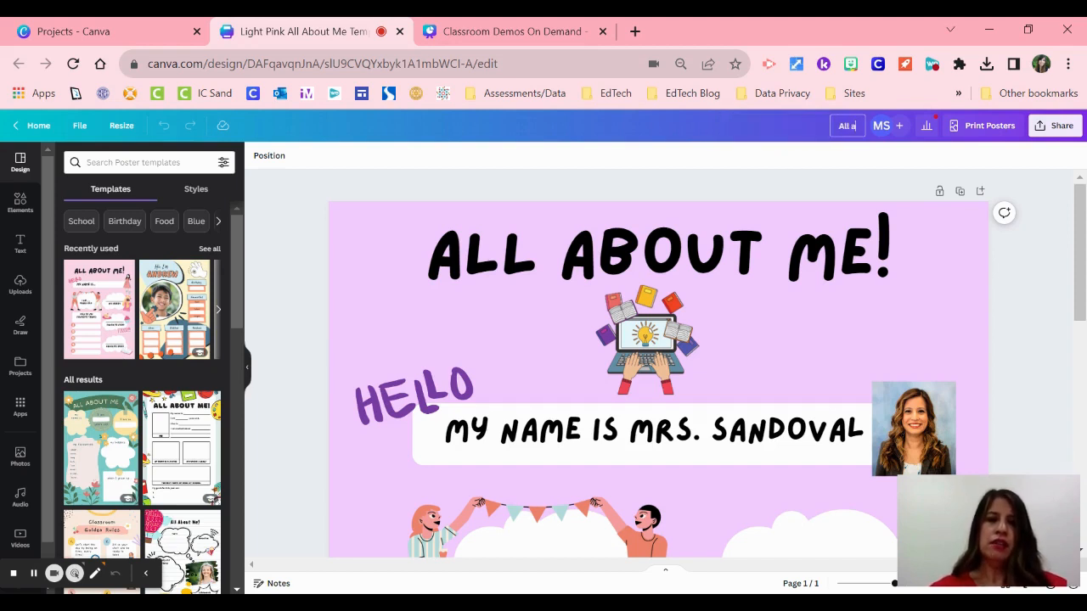
{"action": "key", "text": "BackSpace"}
{"action": "key", "text": "BackSpace"}
{"action": "key", "text": "BackSpace"}
{"action": "key", "text": "BackSpace"}
{"action": "type", "text": "About Me Mr"}
{"action": "key", "text": "BackSpace"}
{"action": "key", "text": "BackSpace"}
{"action": "type", "text": "Poster"}
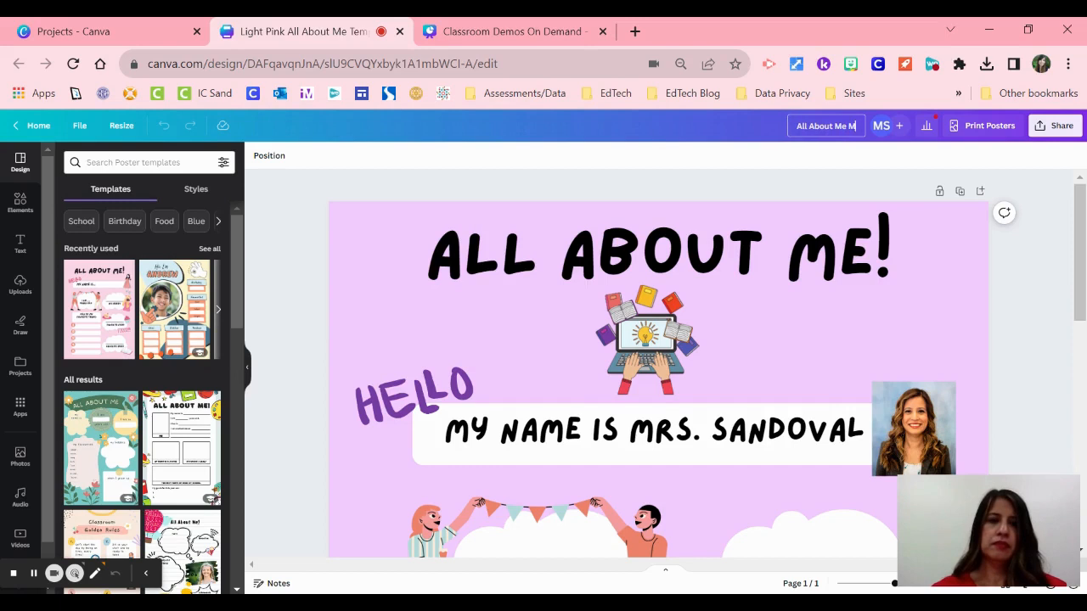
{"action": "type", "text": " Mrs. sand"}
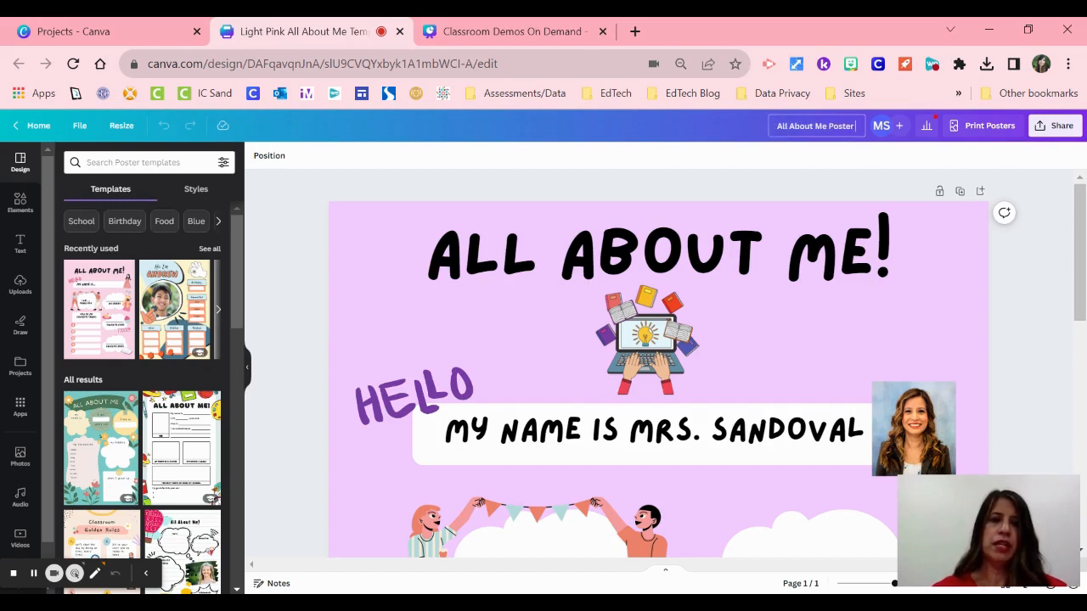
{"action": "key", "text": "BackSpace"}
{"action": "key", "text": "BackSpace"}
{"action": "key", "text": "BackSpace"}
{"action": "key", "text": "BackSpace"}
{"action": "type", "text": "Sandoval"}
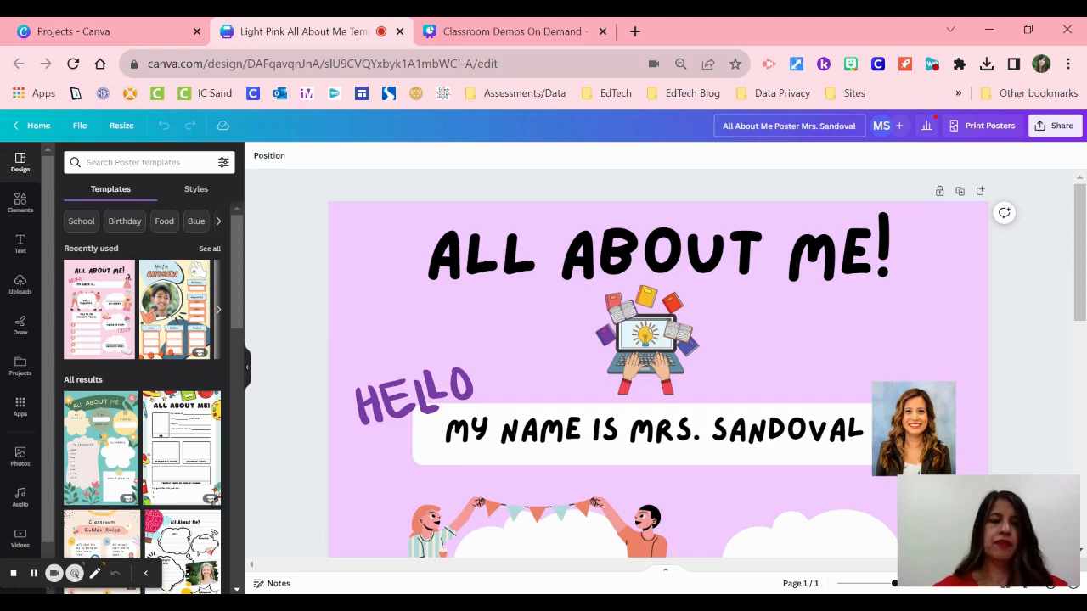
{"action": "left_click", "coordinate": [724, 177]}
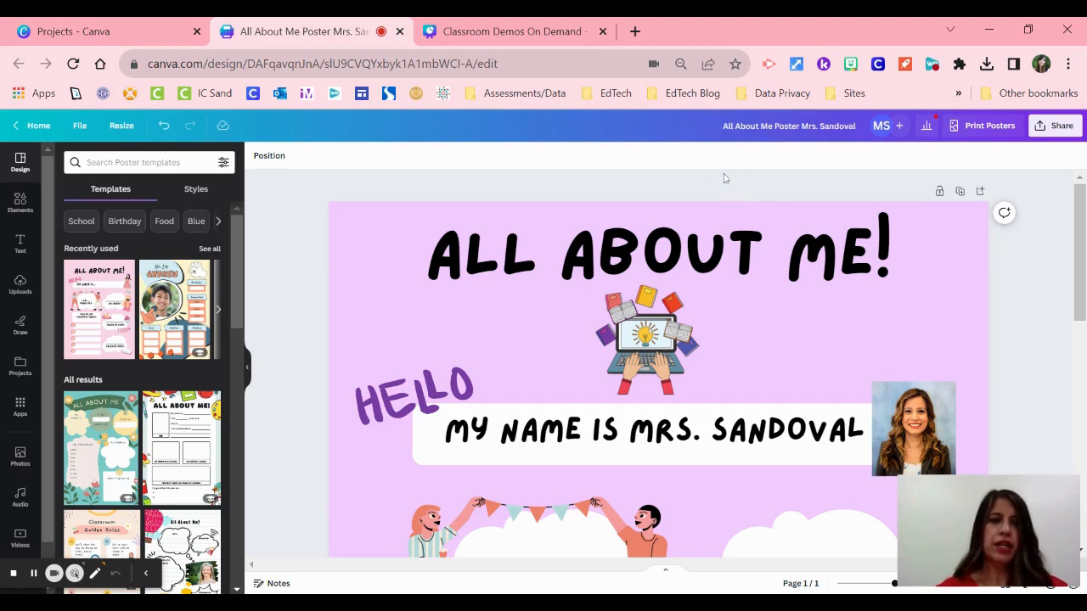
Open the poster's download settings, choose PDF Print as the file type, and close the settings
{"action": "left_click", "coordinate": [1053, 127]}
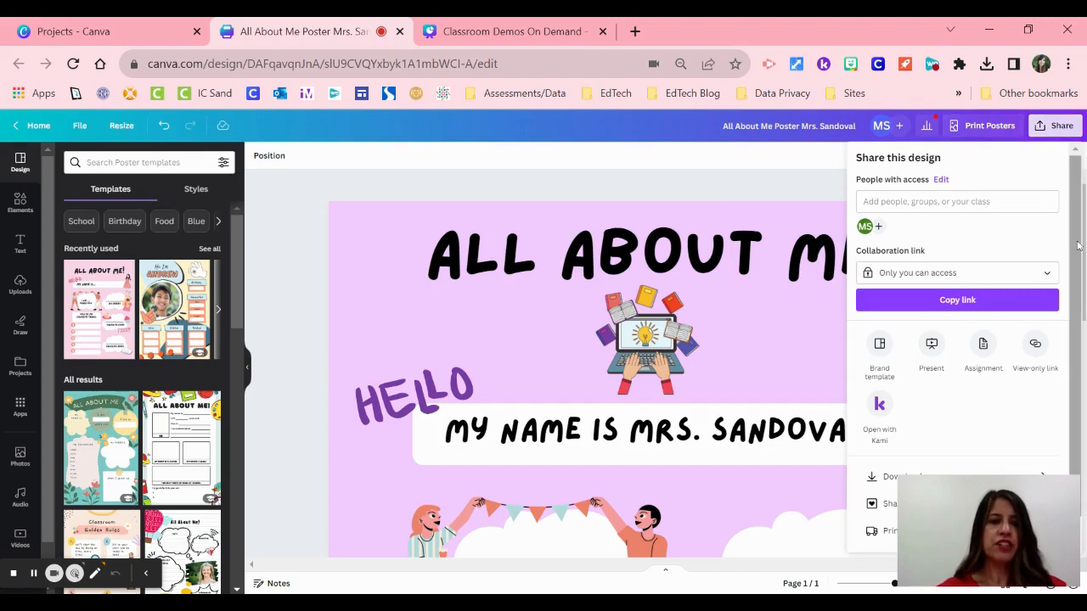
{"action": "scroll", "coordinate": [1073, 350], "scroll_direction": "down", "scroll_amount": 1}
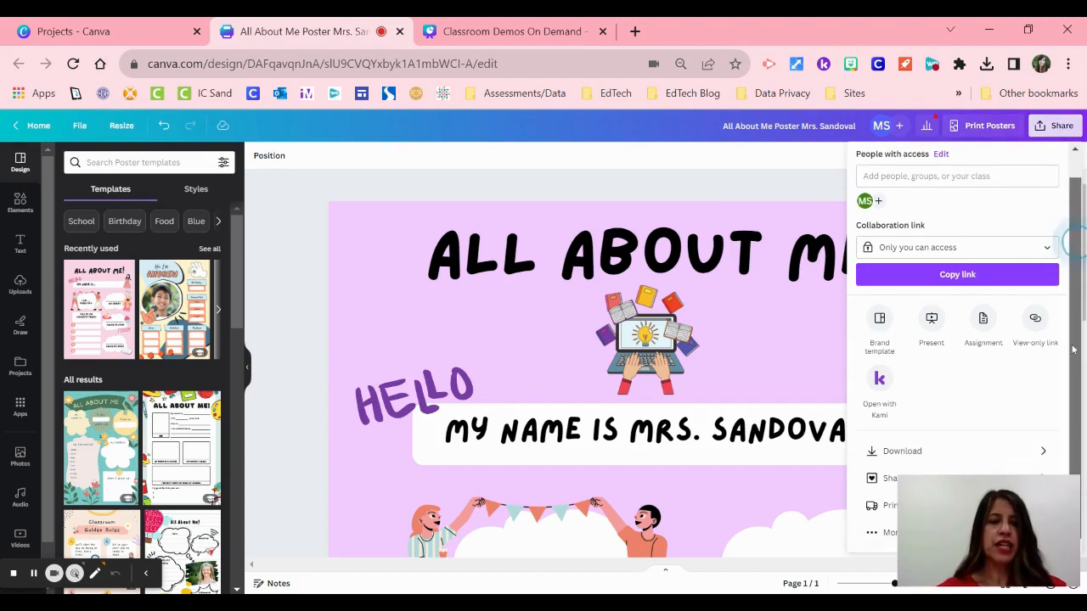
{"action": "left_click", "coordinate": [907, 453]}
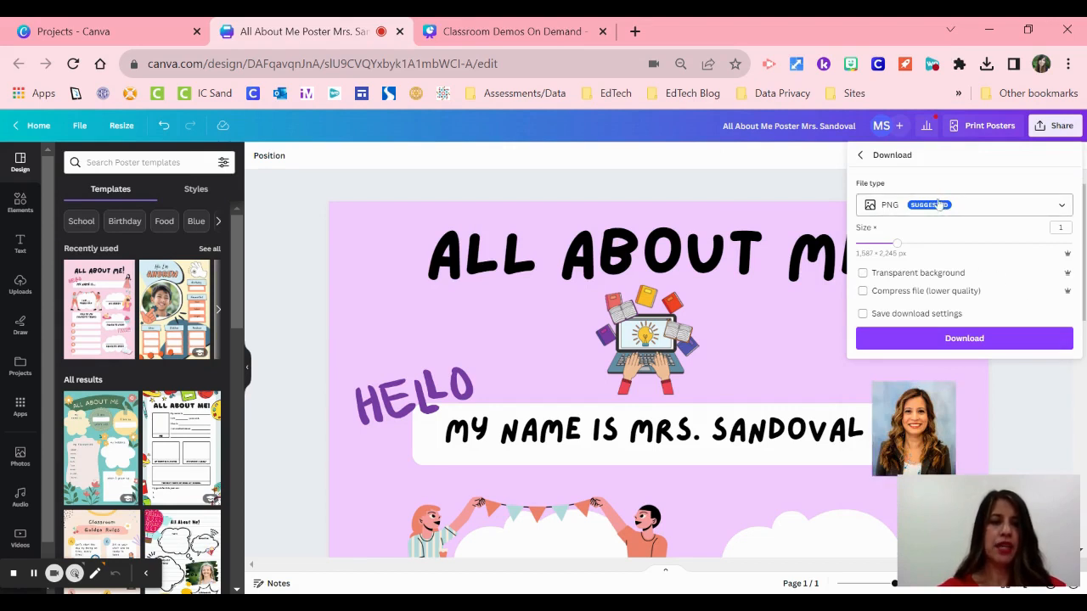
{"action": "left_click", "coordinate": [938, 205]}
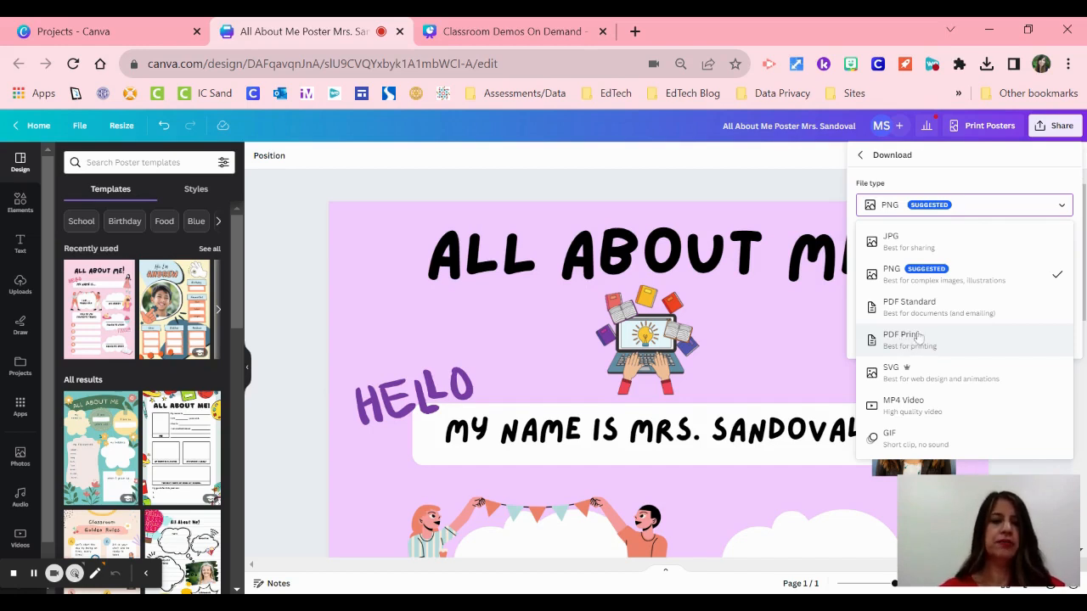
{"action": "left_click", "coordinate": [930, 345]}
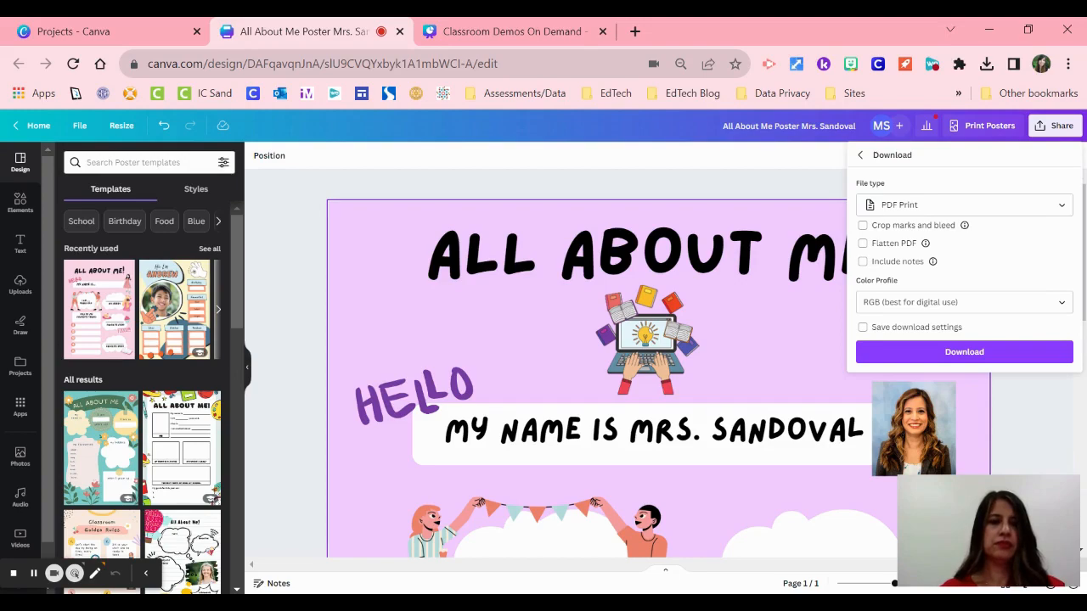
{"action": "left_click", "coordinate": [790, 350]}
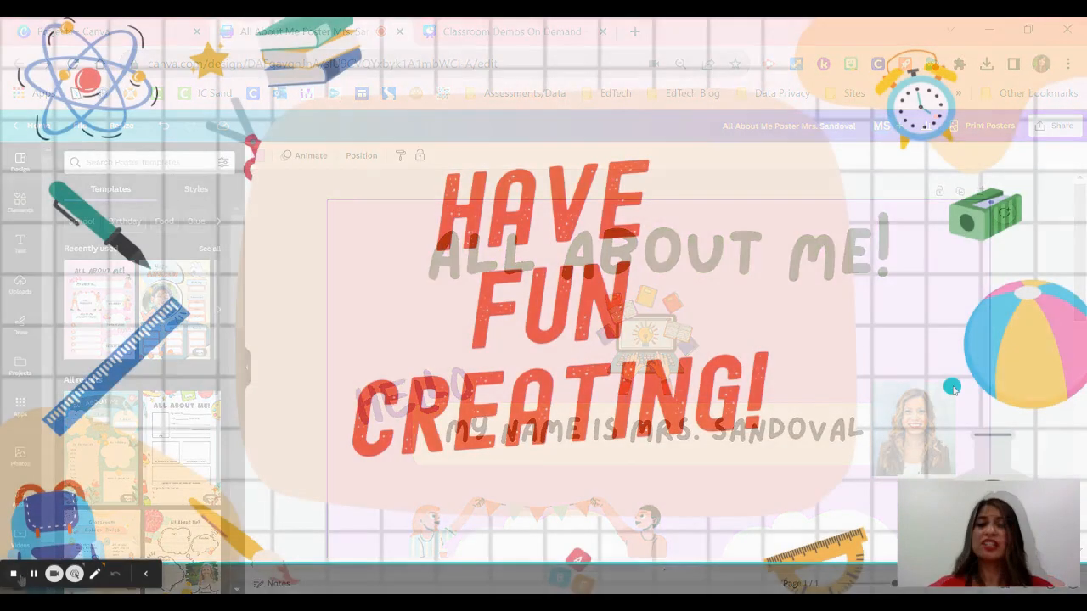